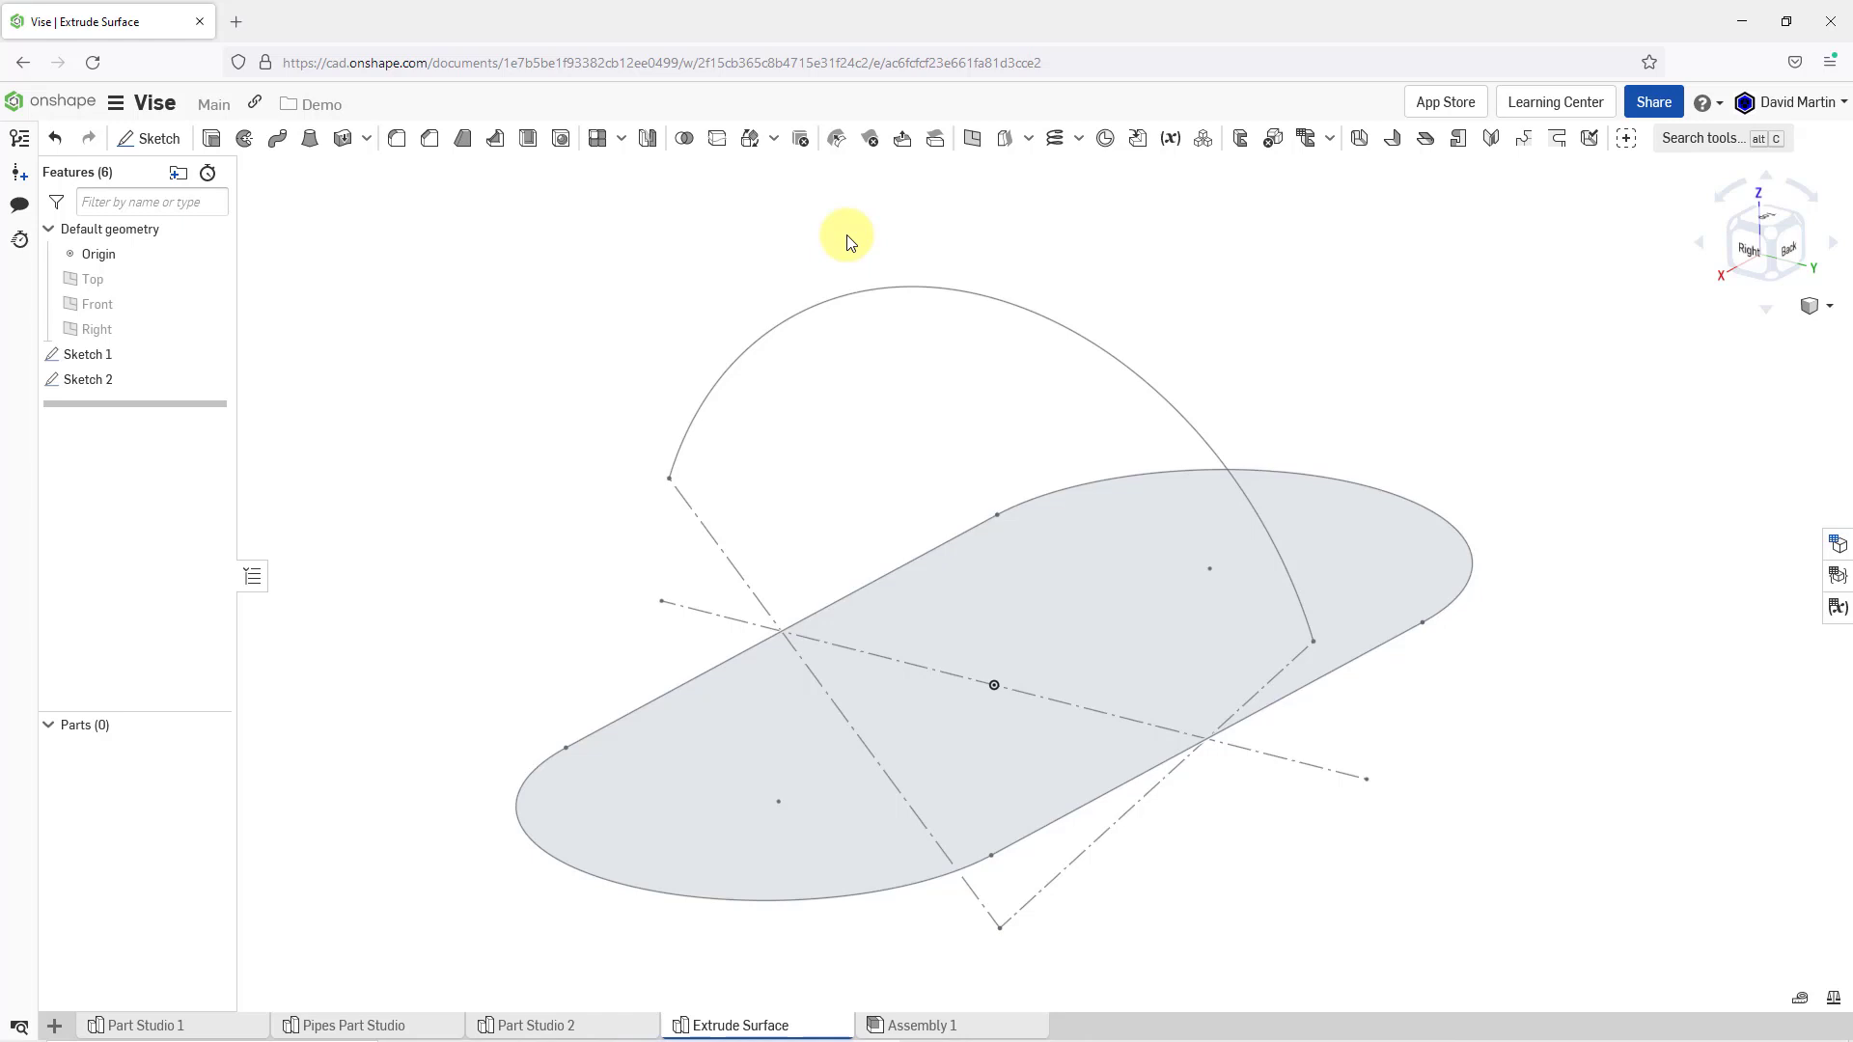
# Select the rounded slot region of Sketch 1 in the viewport
pyautogui.click(1058, 579)
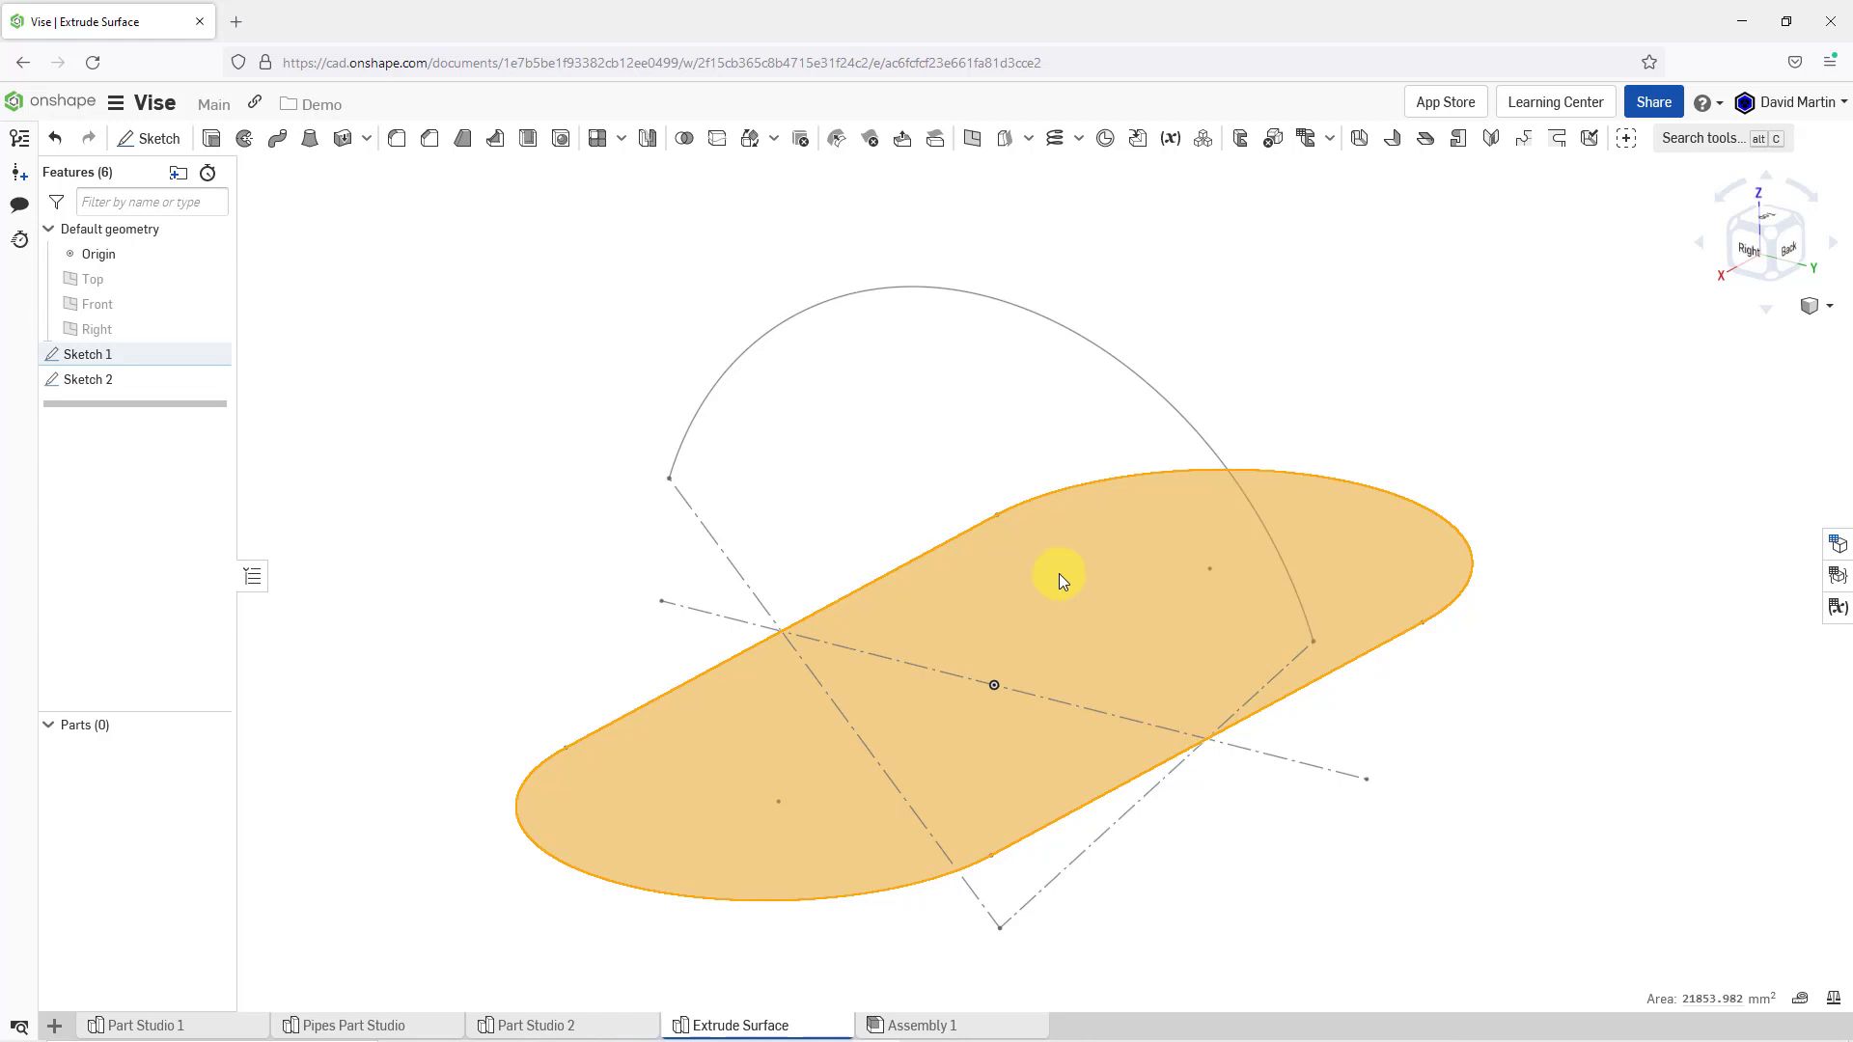
# Start an extrude from Sketch 1's context menu and set it to Surface
pyautogui.rightClick(1057, 579)
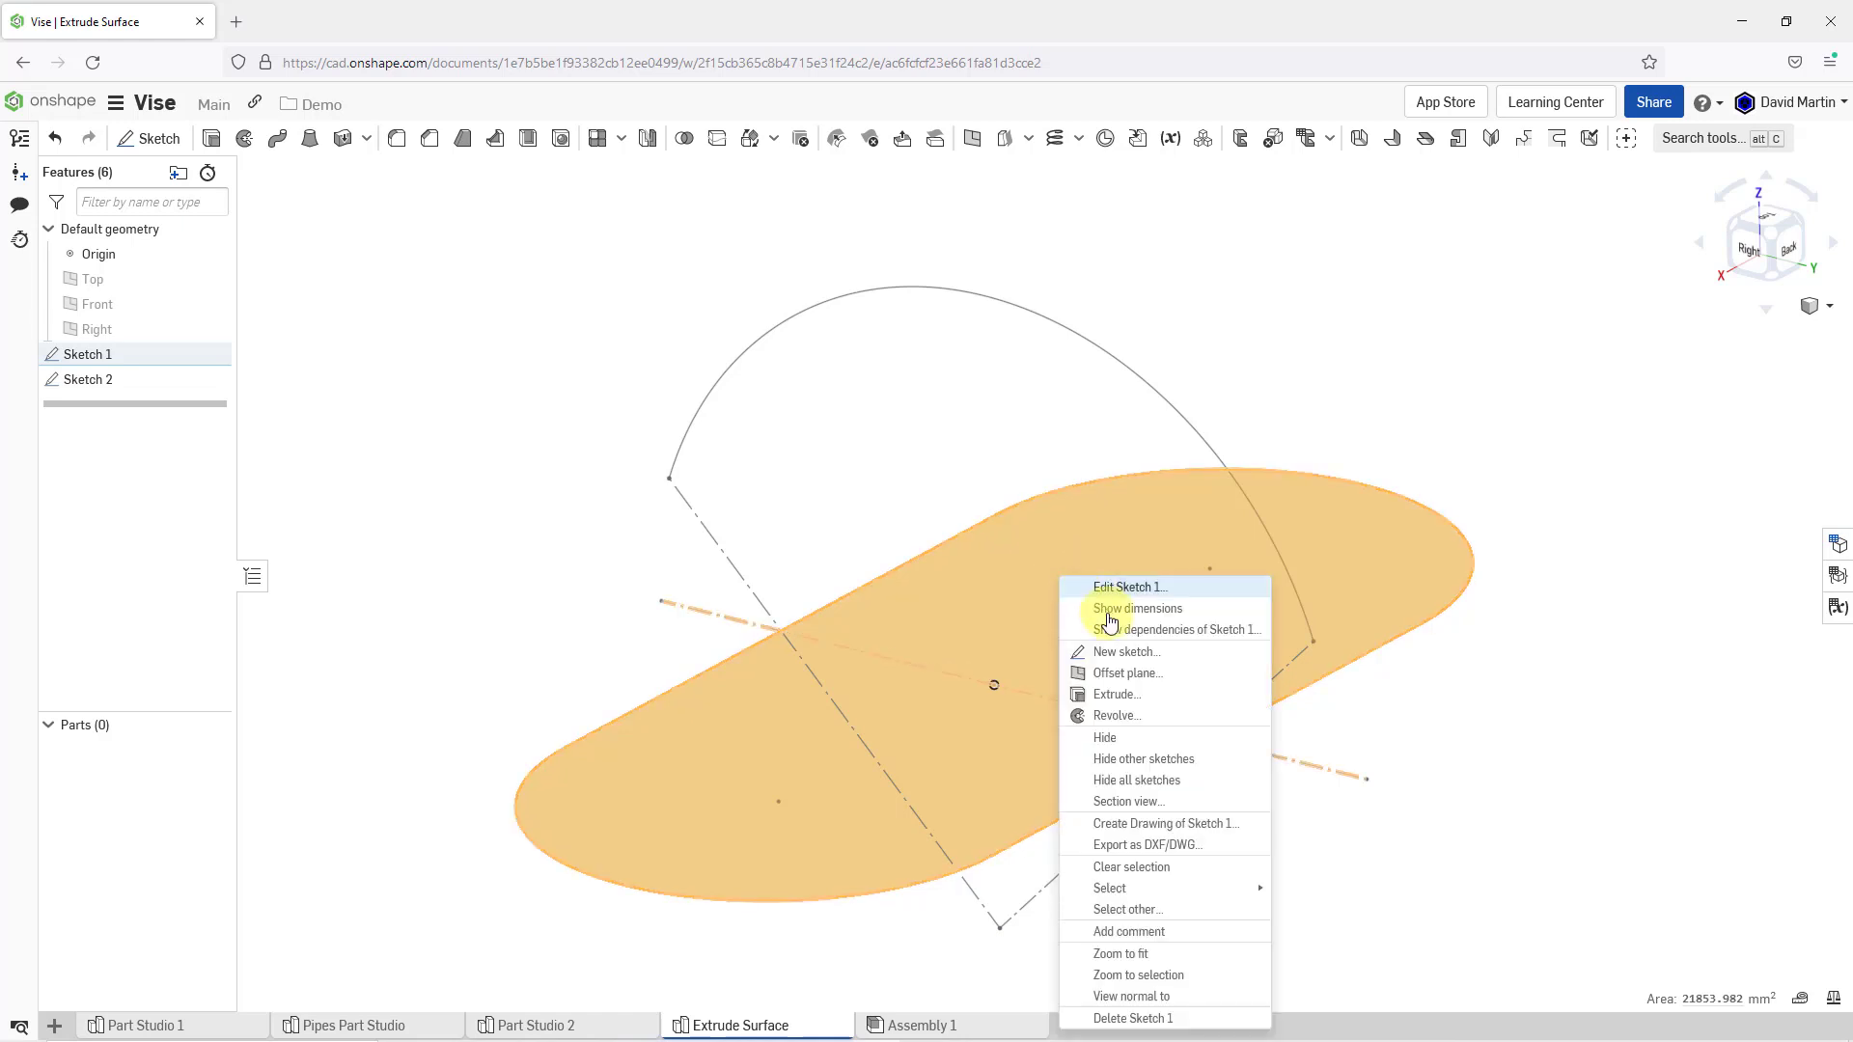
pyautogui.click(1131, 698)
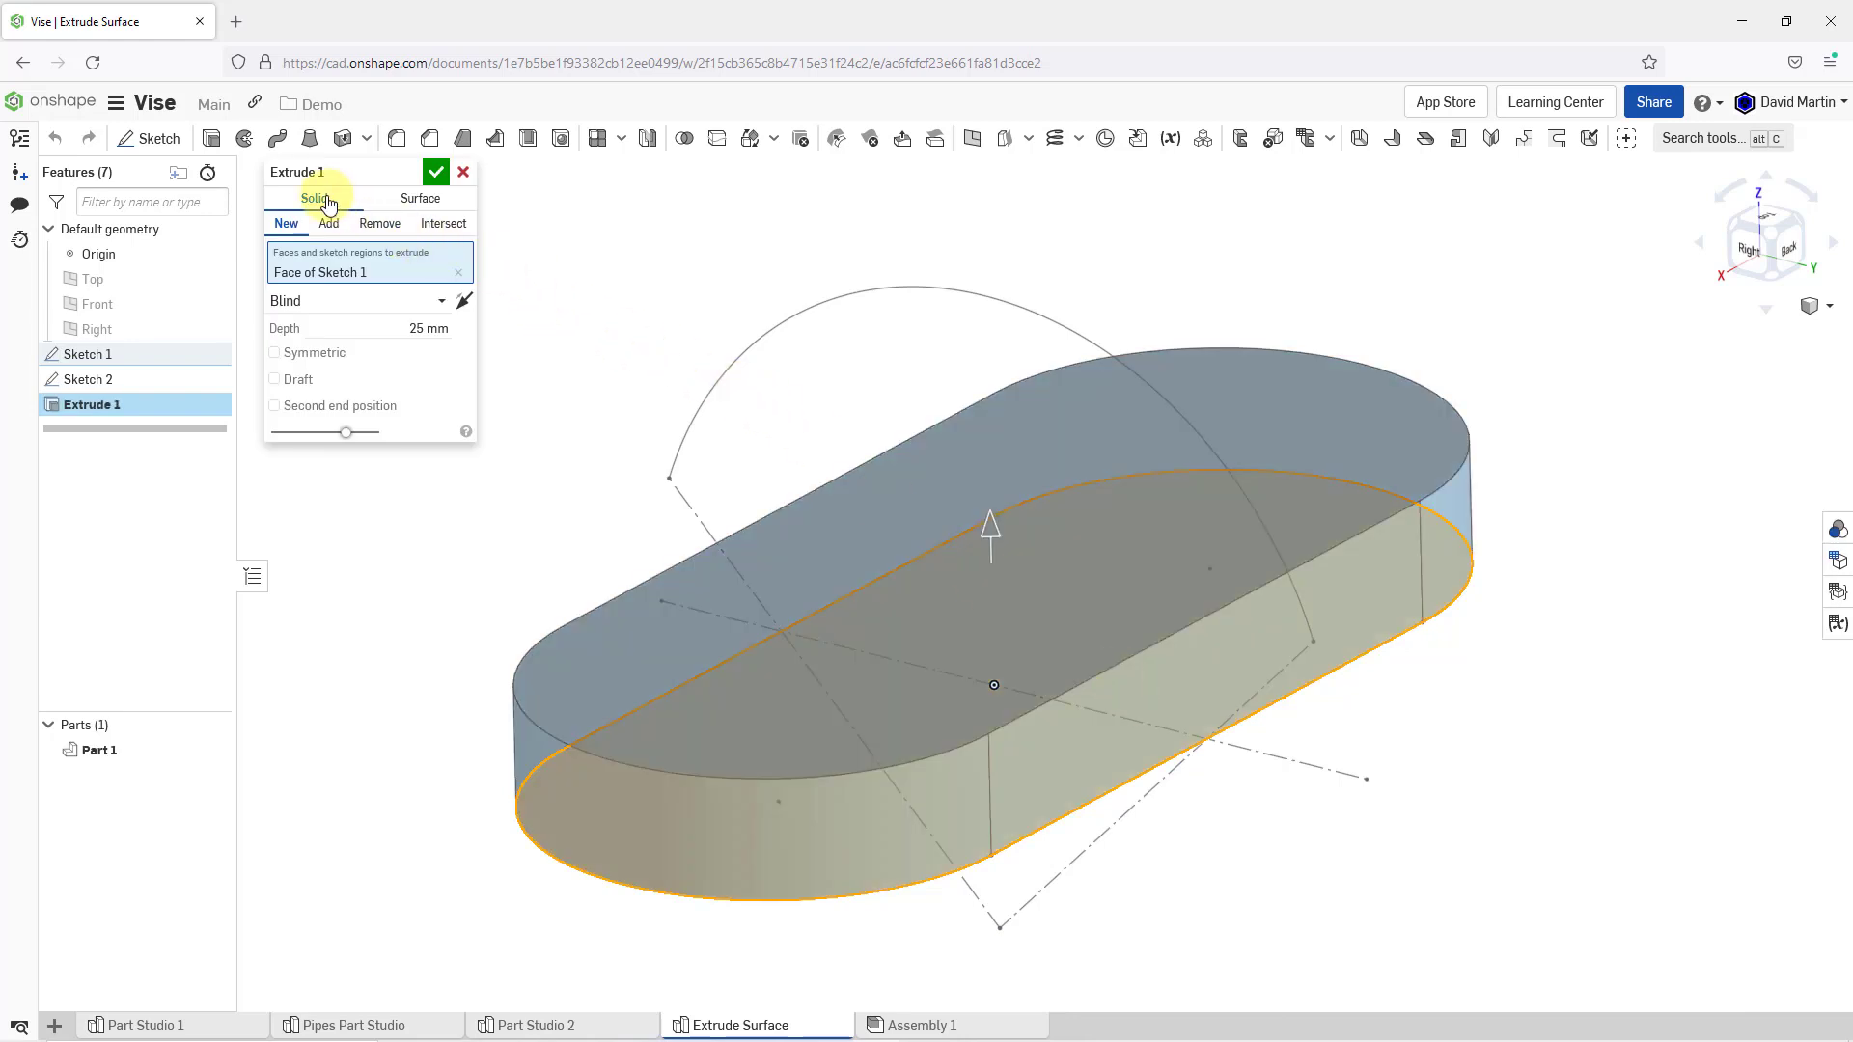
pyautogui.click(437, 207)
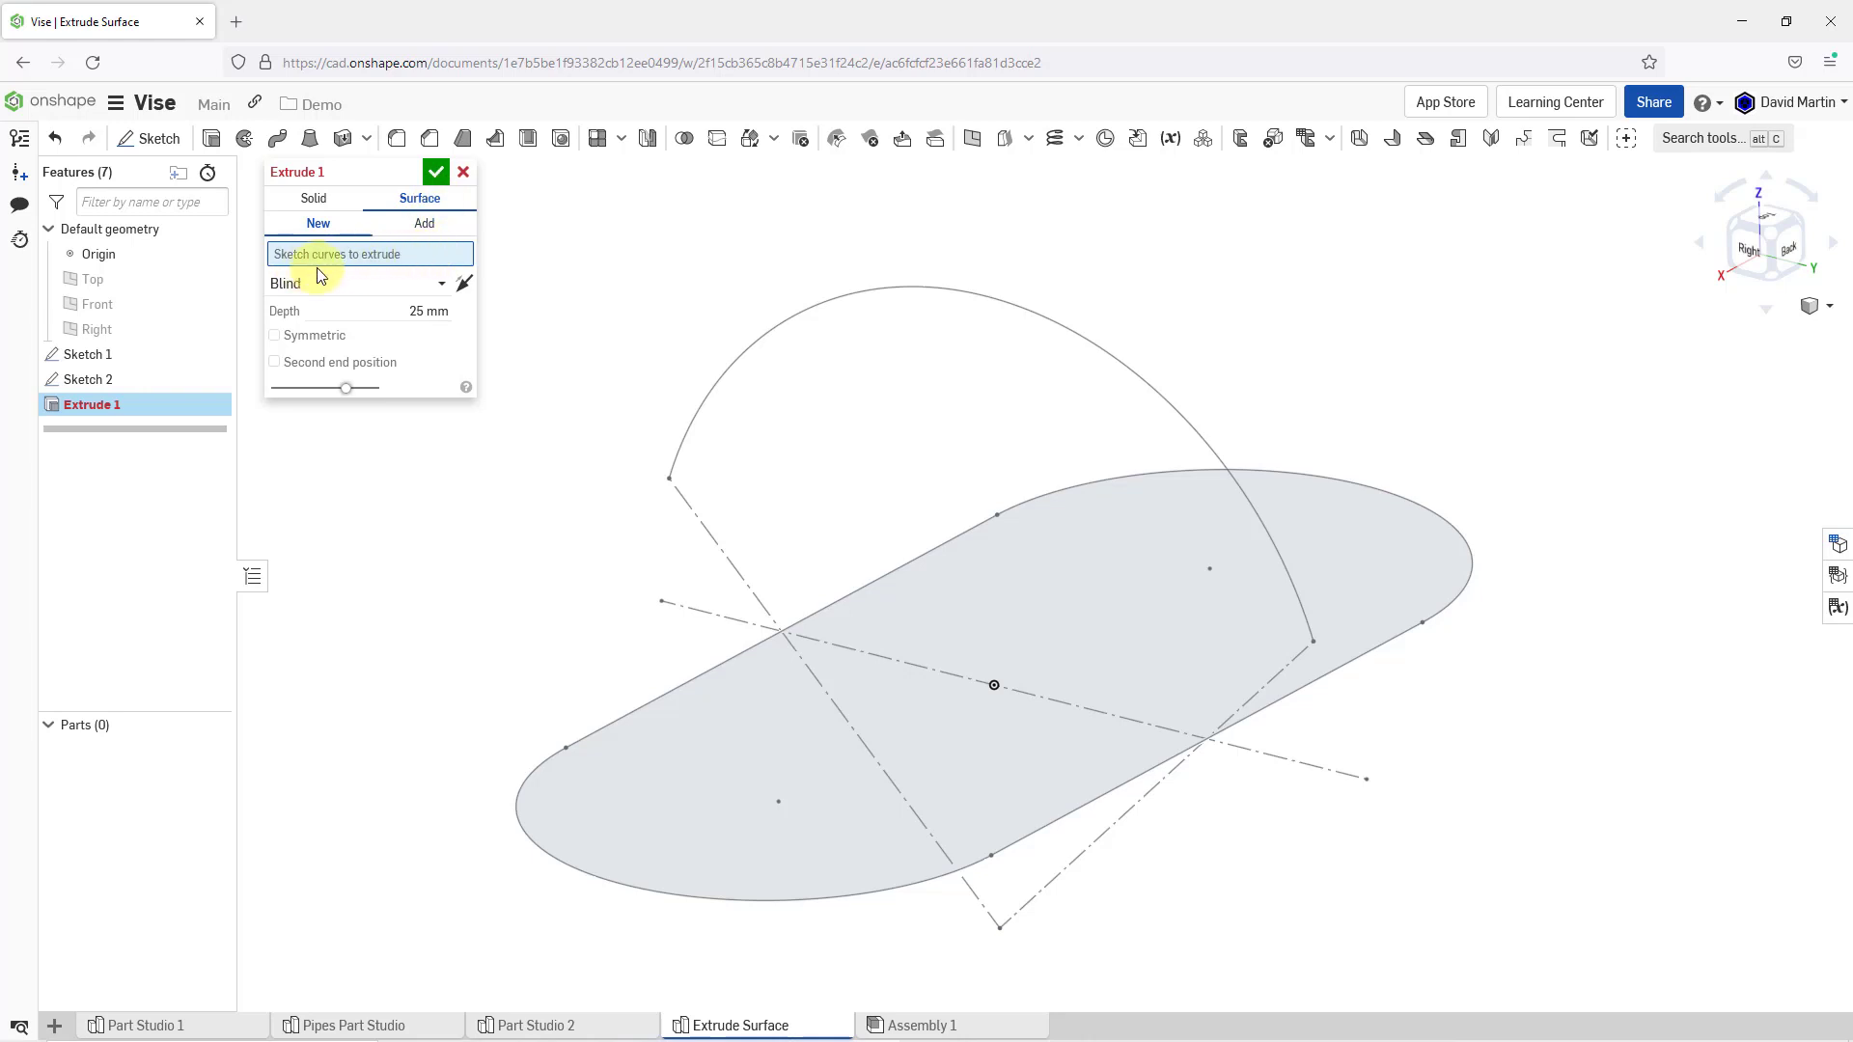
# Surface-extrude the two straight and two curved slot edges 100 mm as Extrude 1
pyautogui.click(837, 601)
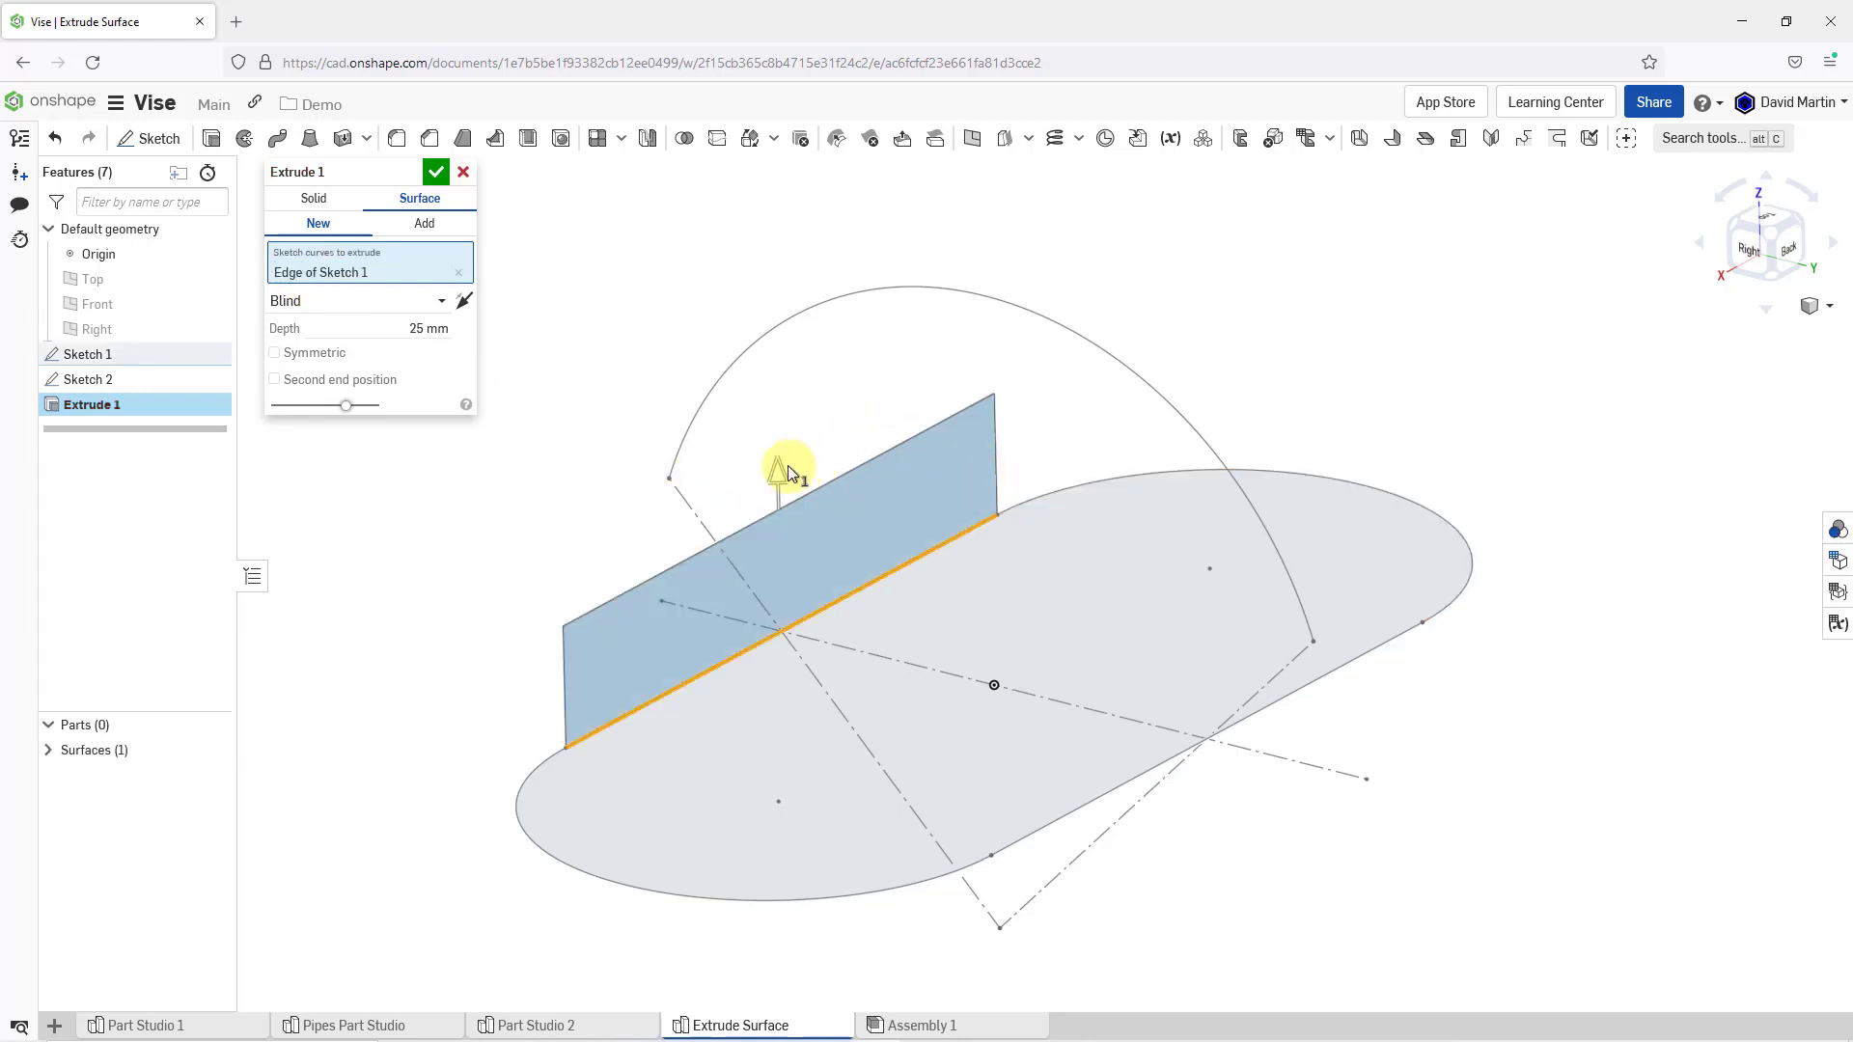
pyautogui.moveTo(786, 467); pyautogui.dragTo(764, 331)
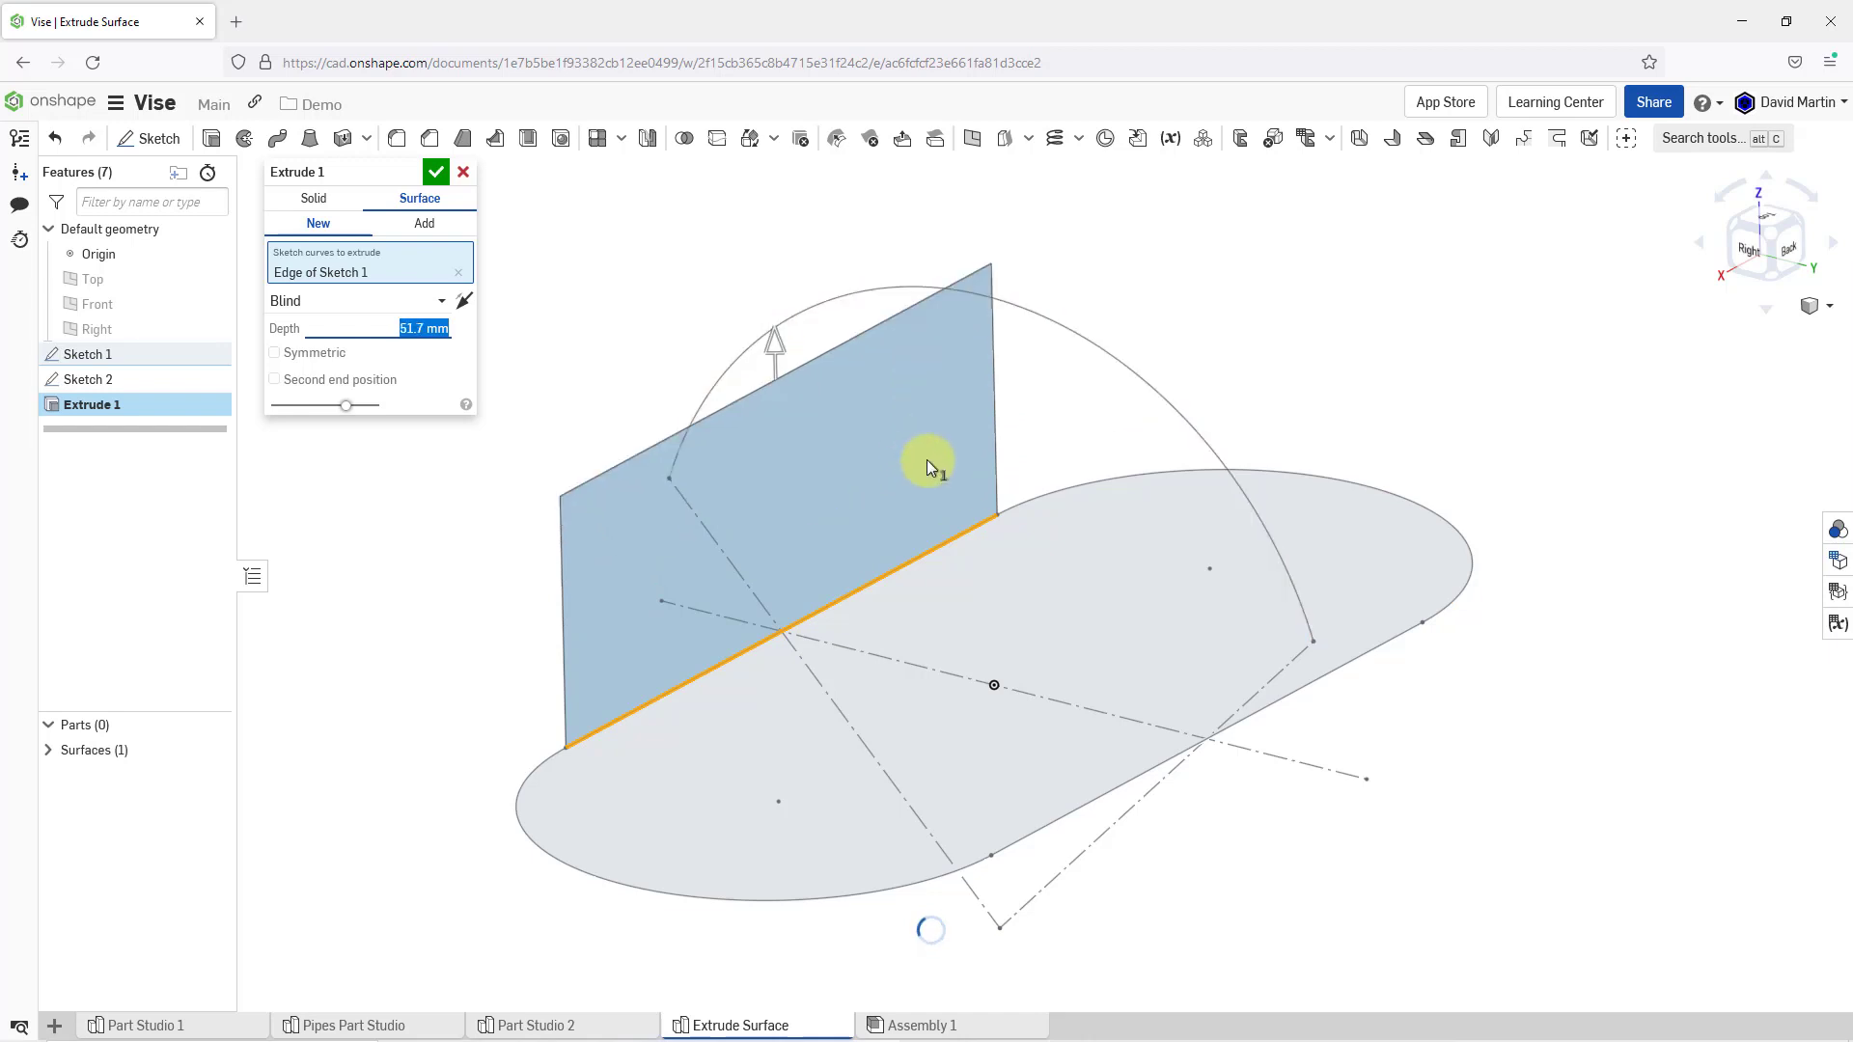
pyautogui.click(1065, 485)
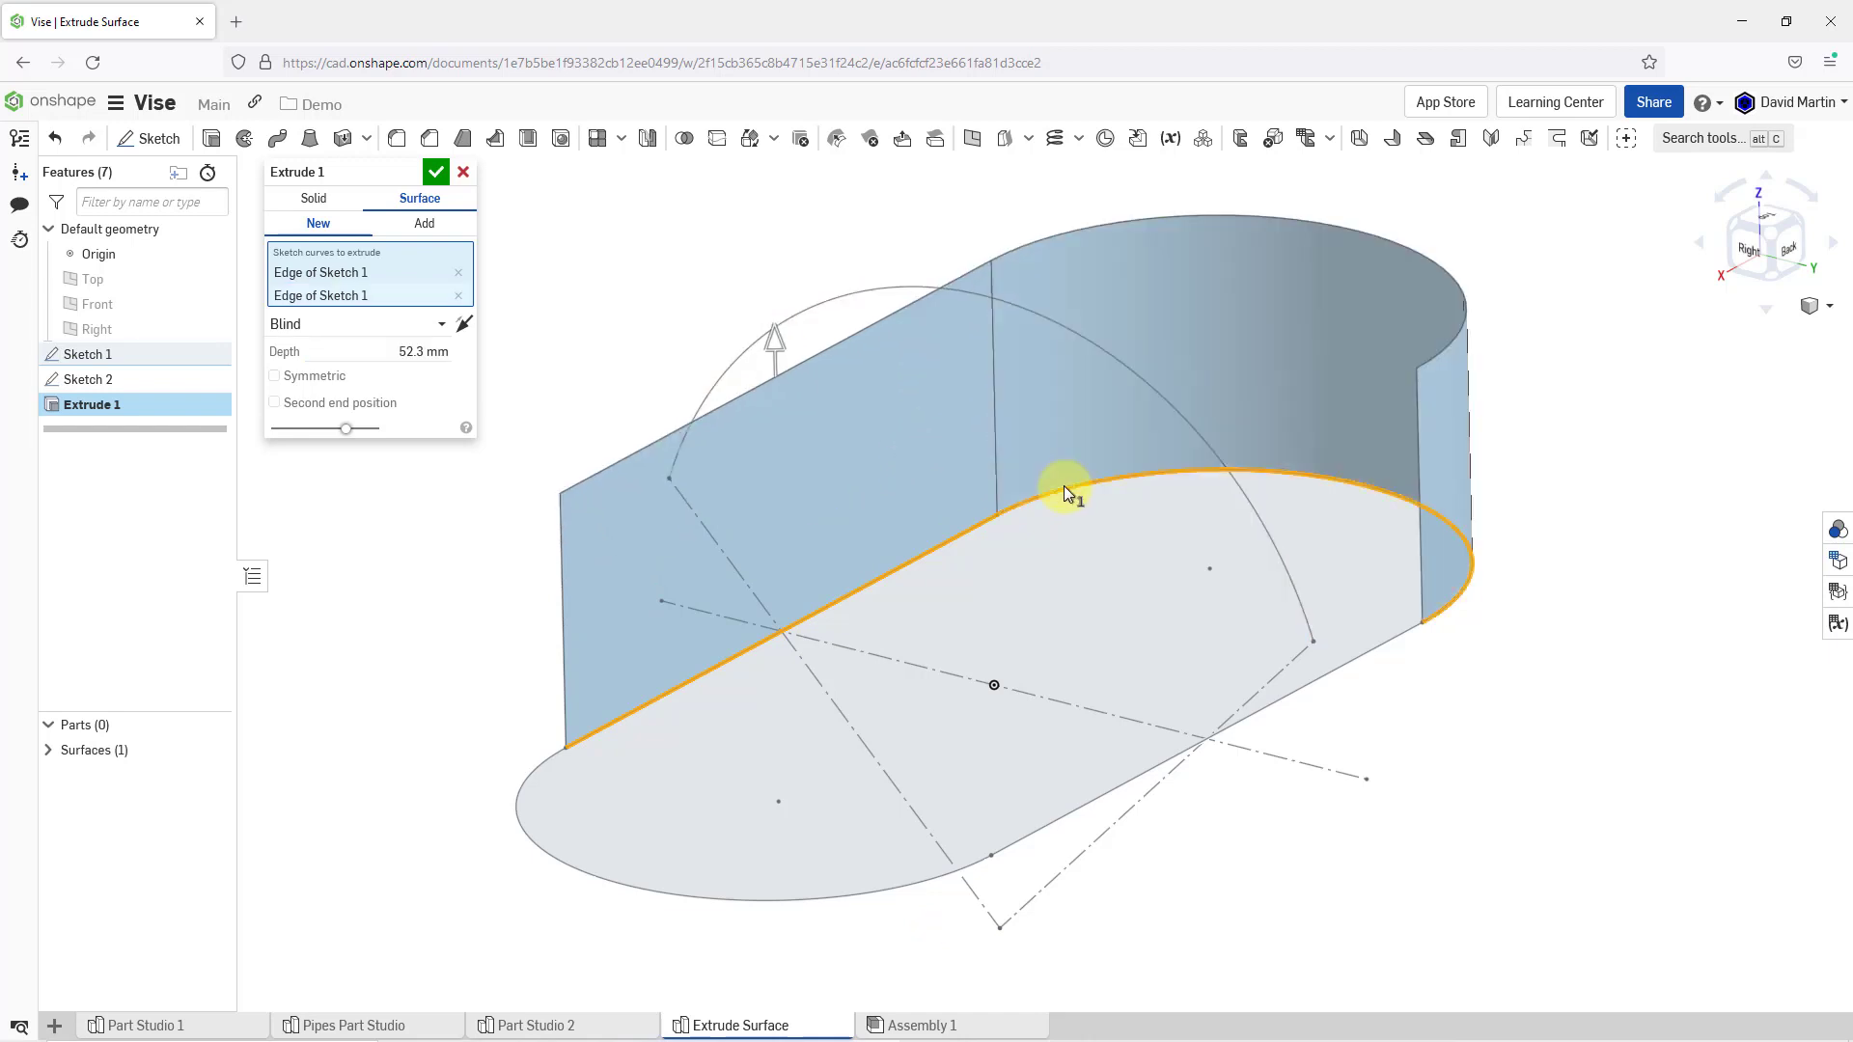
pyautogui.click(1349, 668)
pyautogui.click(830, 901)
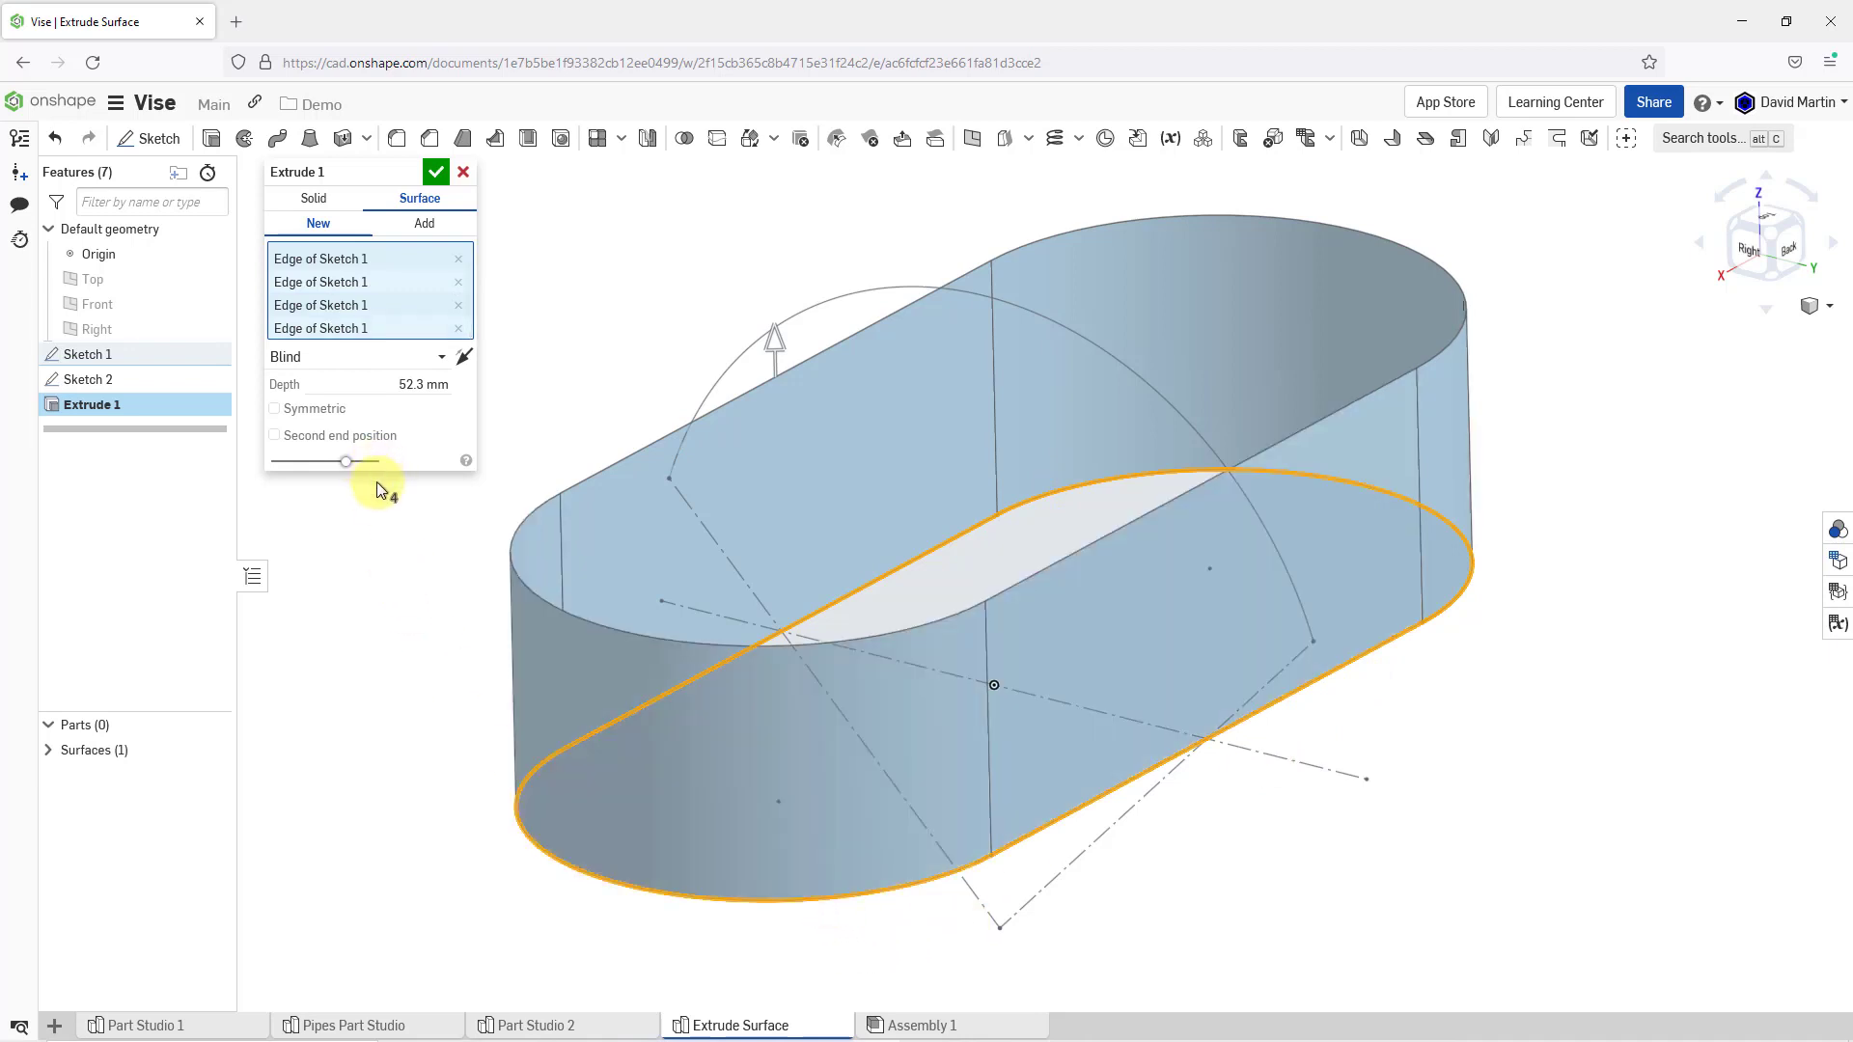
pyautogui.click(370, 380)
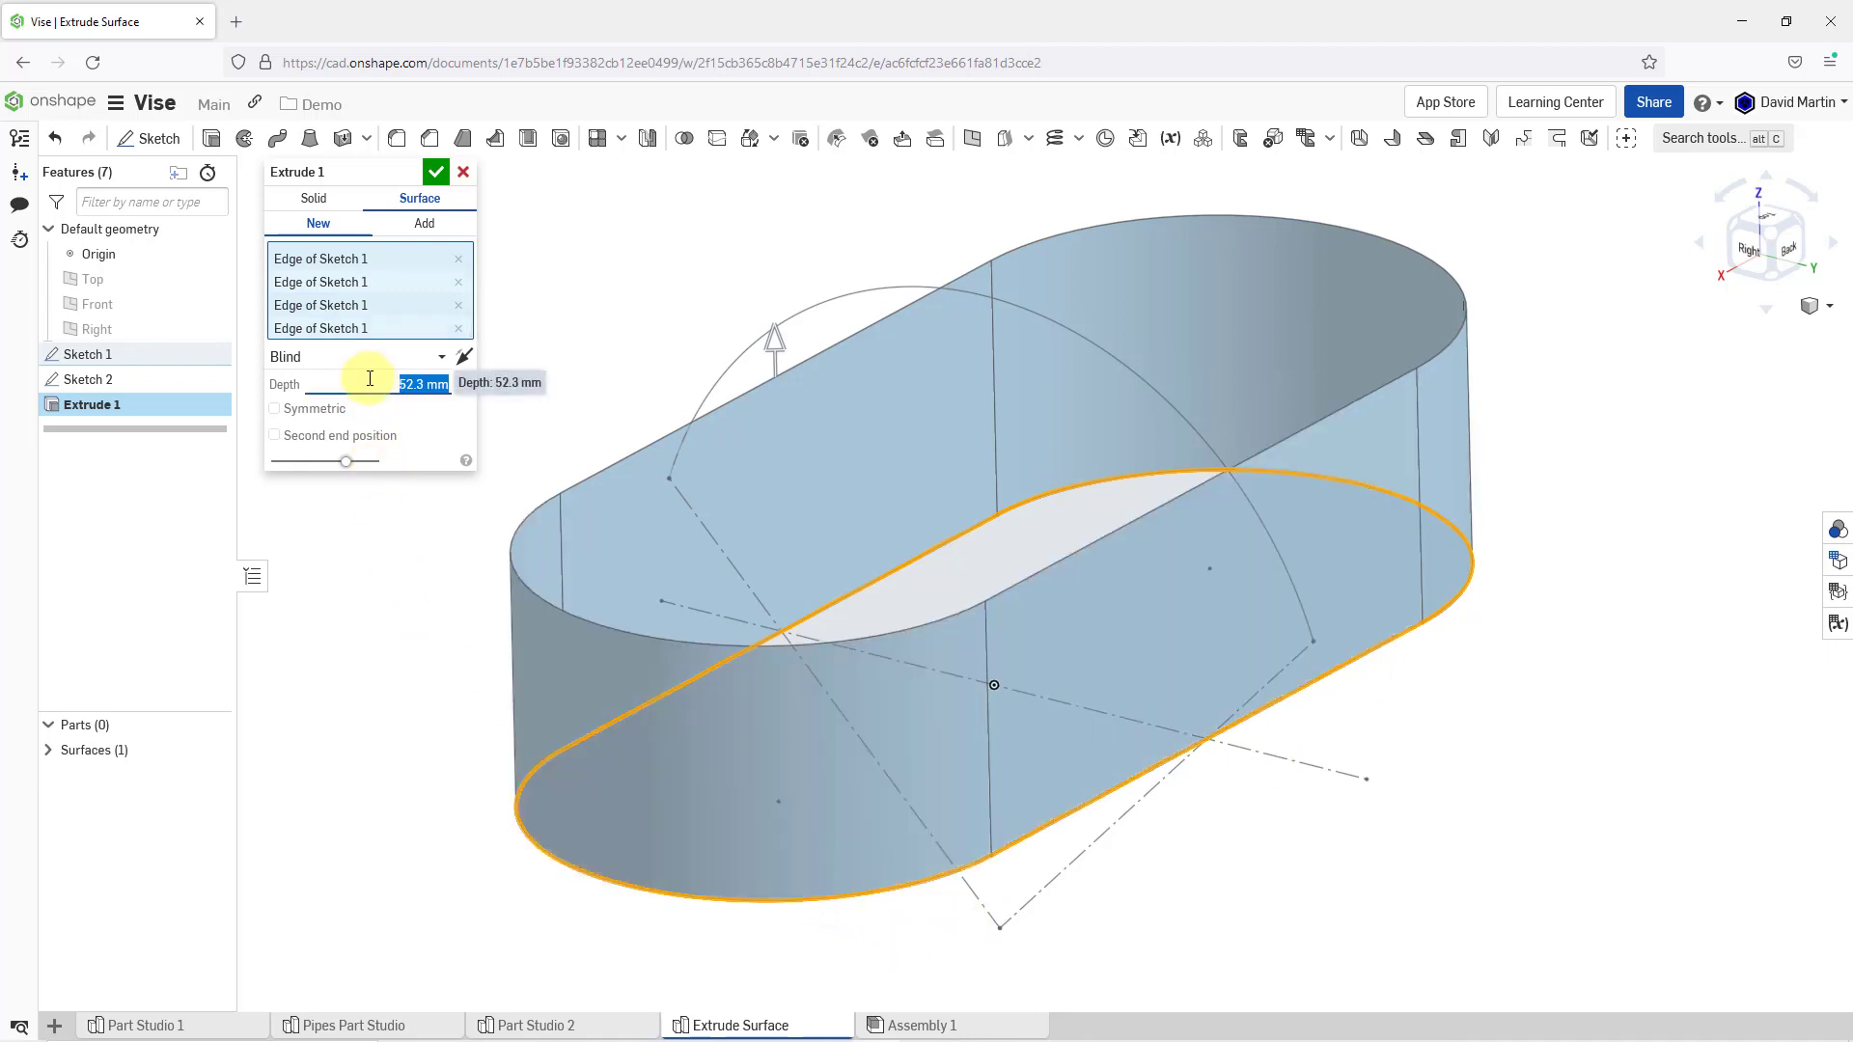
pyautogui.write('100')
pyautogui.press('Return')
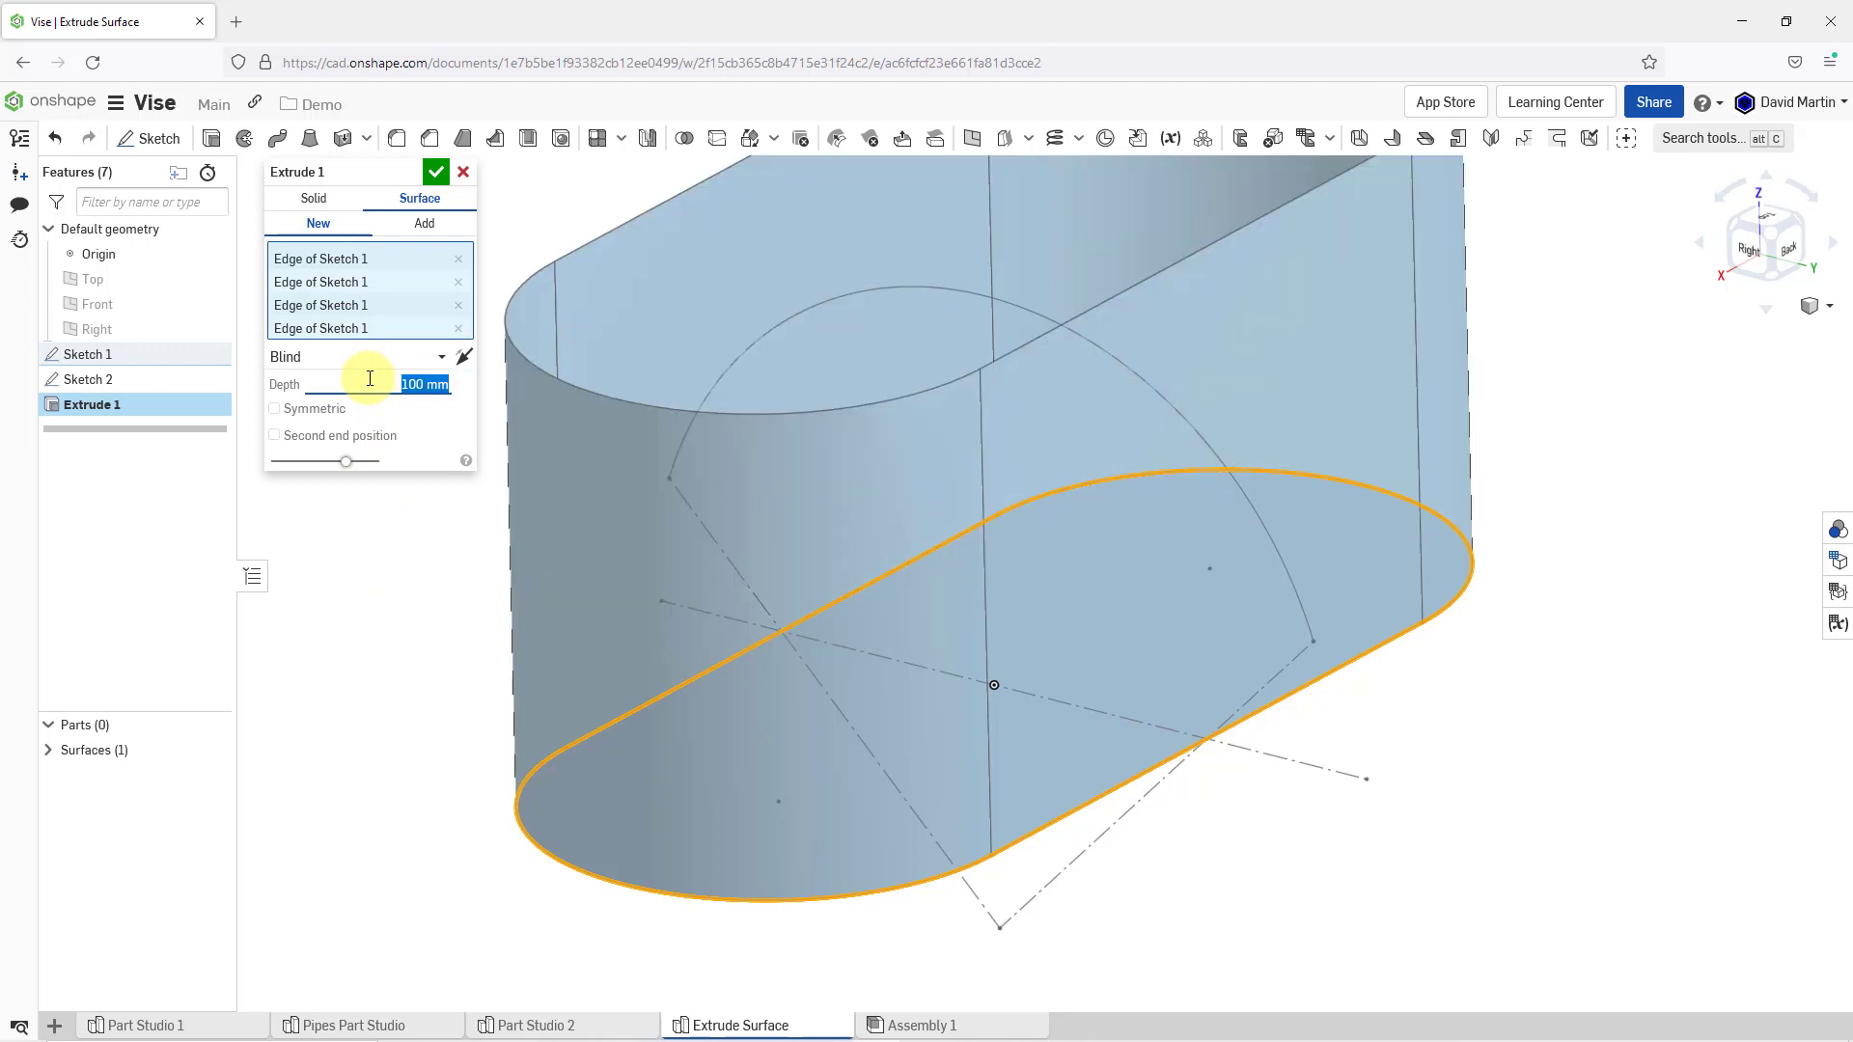
pyautogui.click(434, 171)
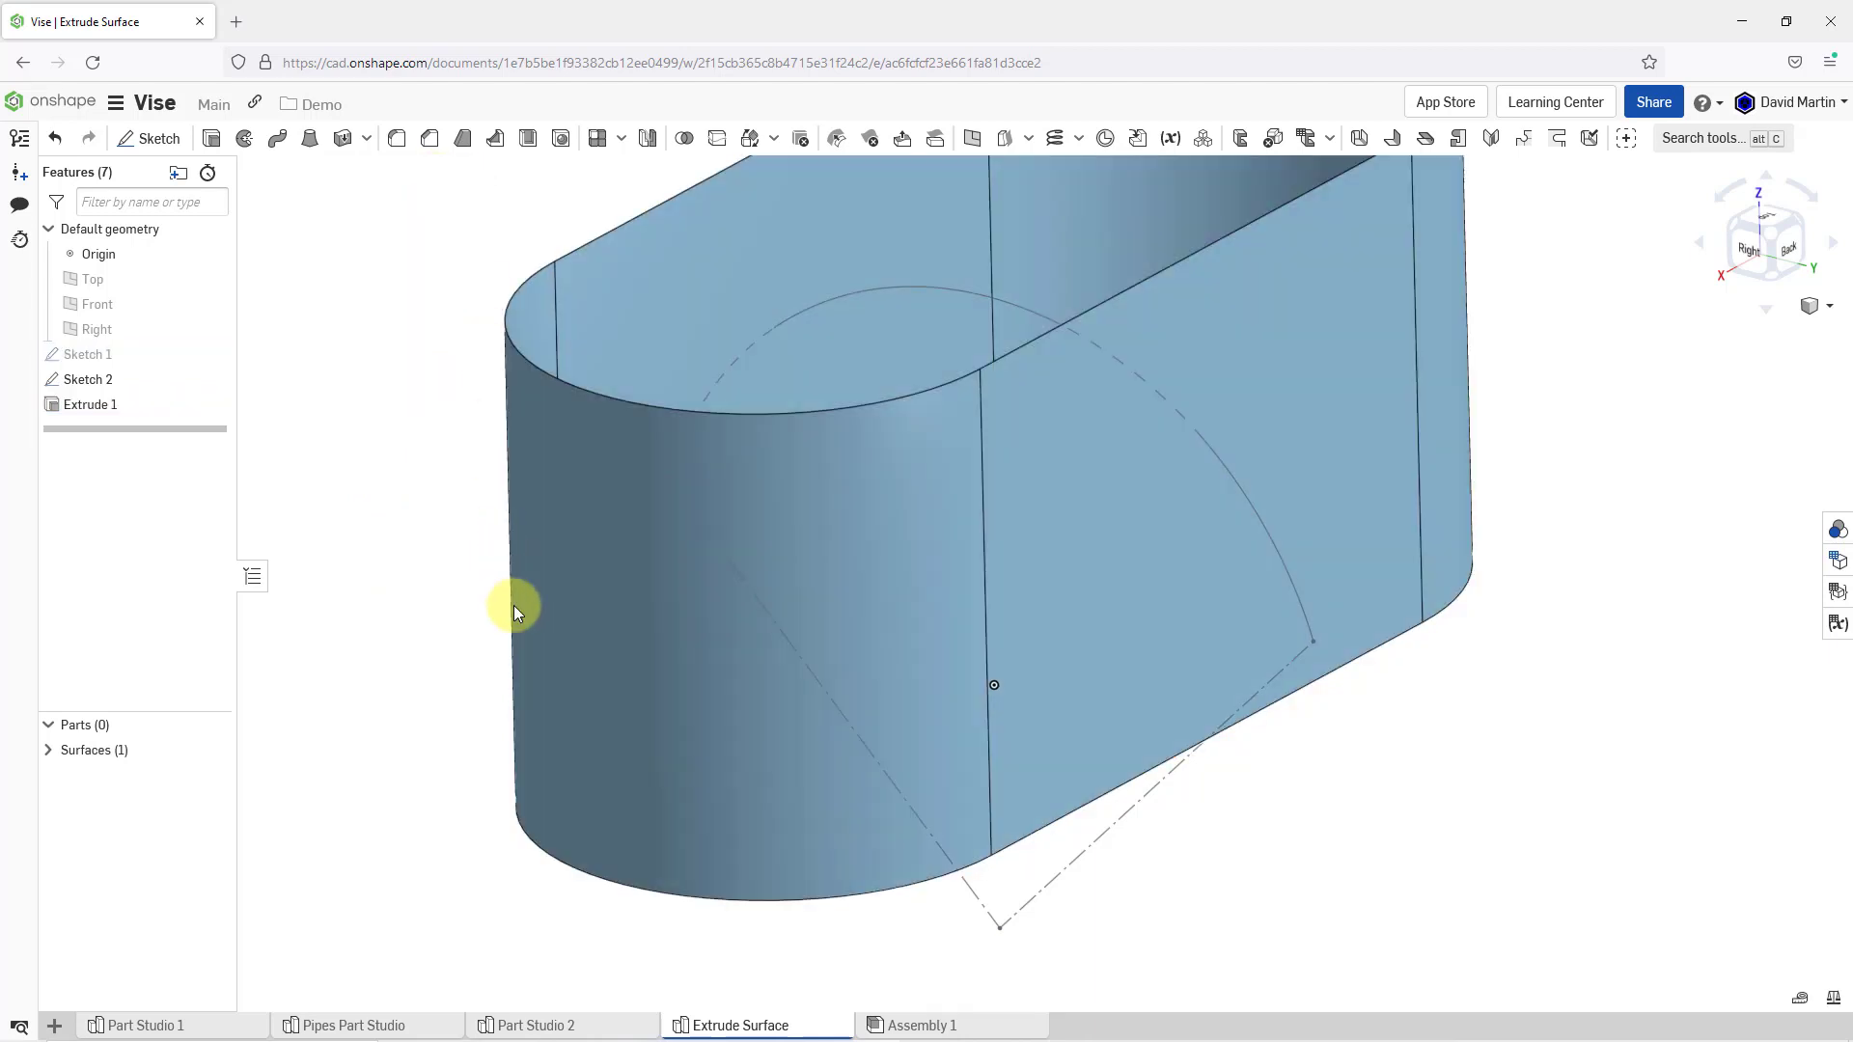
pyautogui.scroll(-3, 919, 800)
pyautogui.moveTo(1001, 684)
pyautogui.mouseDown(button='right')
pyautogui.moveTo(997, 656)
pyautogui.moveTo(998, 704)
pyautogui.moveTo(978, 643)
pyautogui.moveTo(994, 655)
pyautogui.mouseUp(button='right')
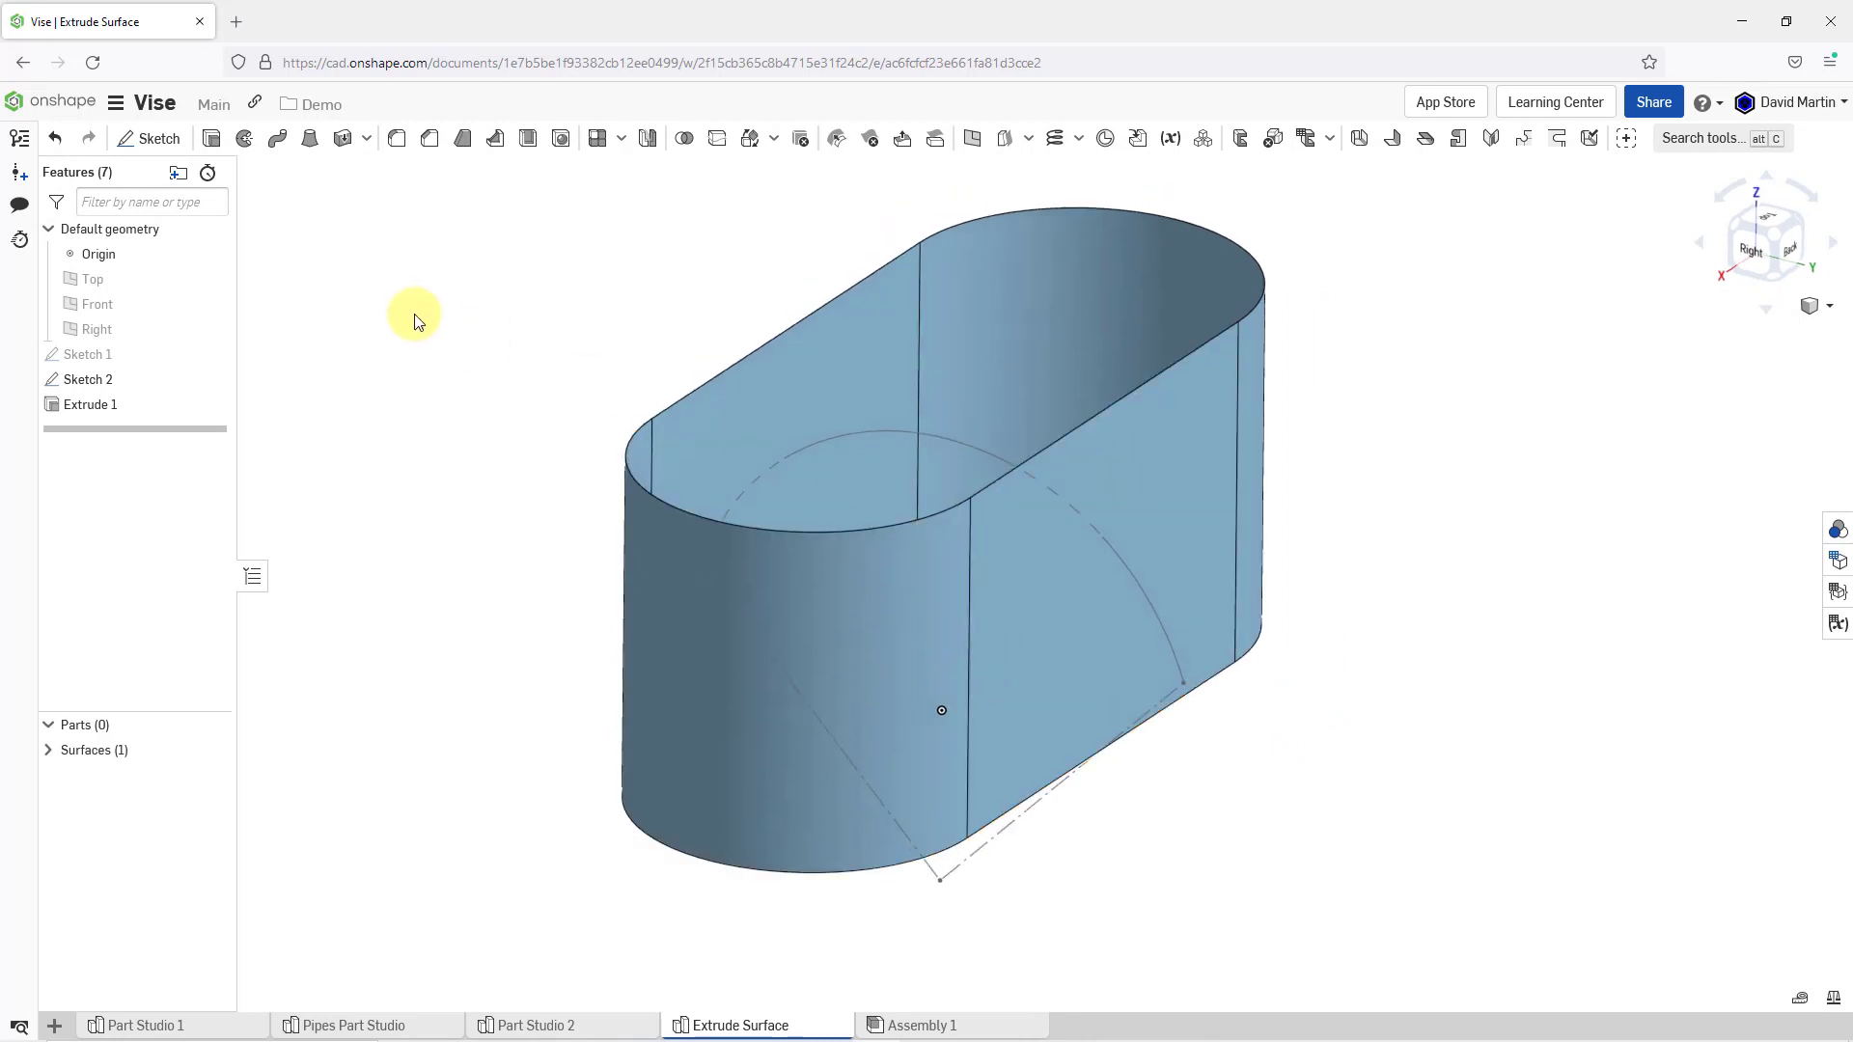
# Create Extrude 2 by extruding the Sketch 2 arc symmetrically to 400 mm
pyautogui.click(211, 141)
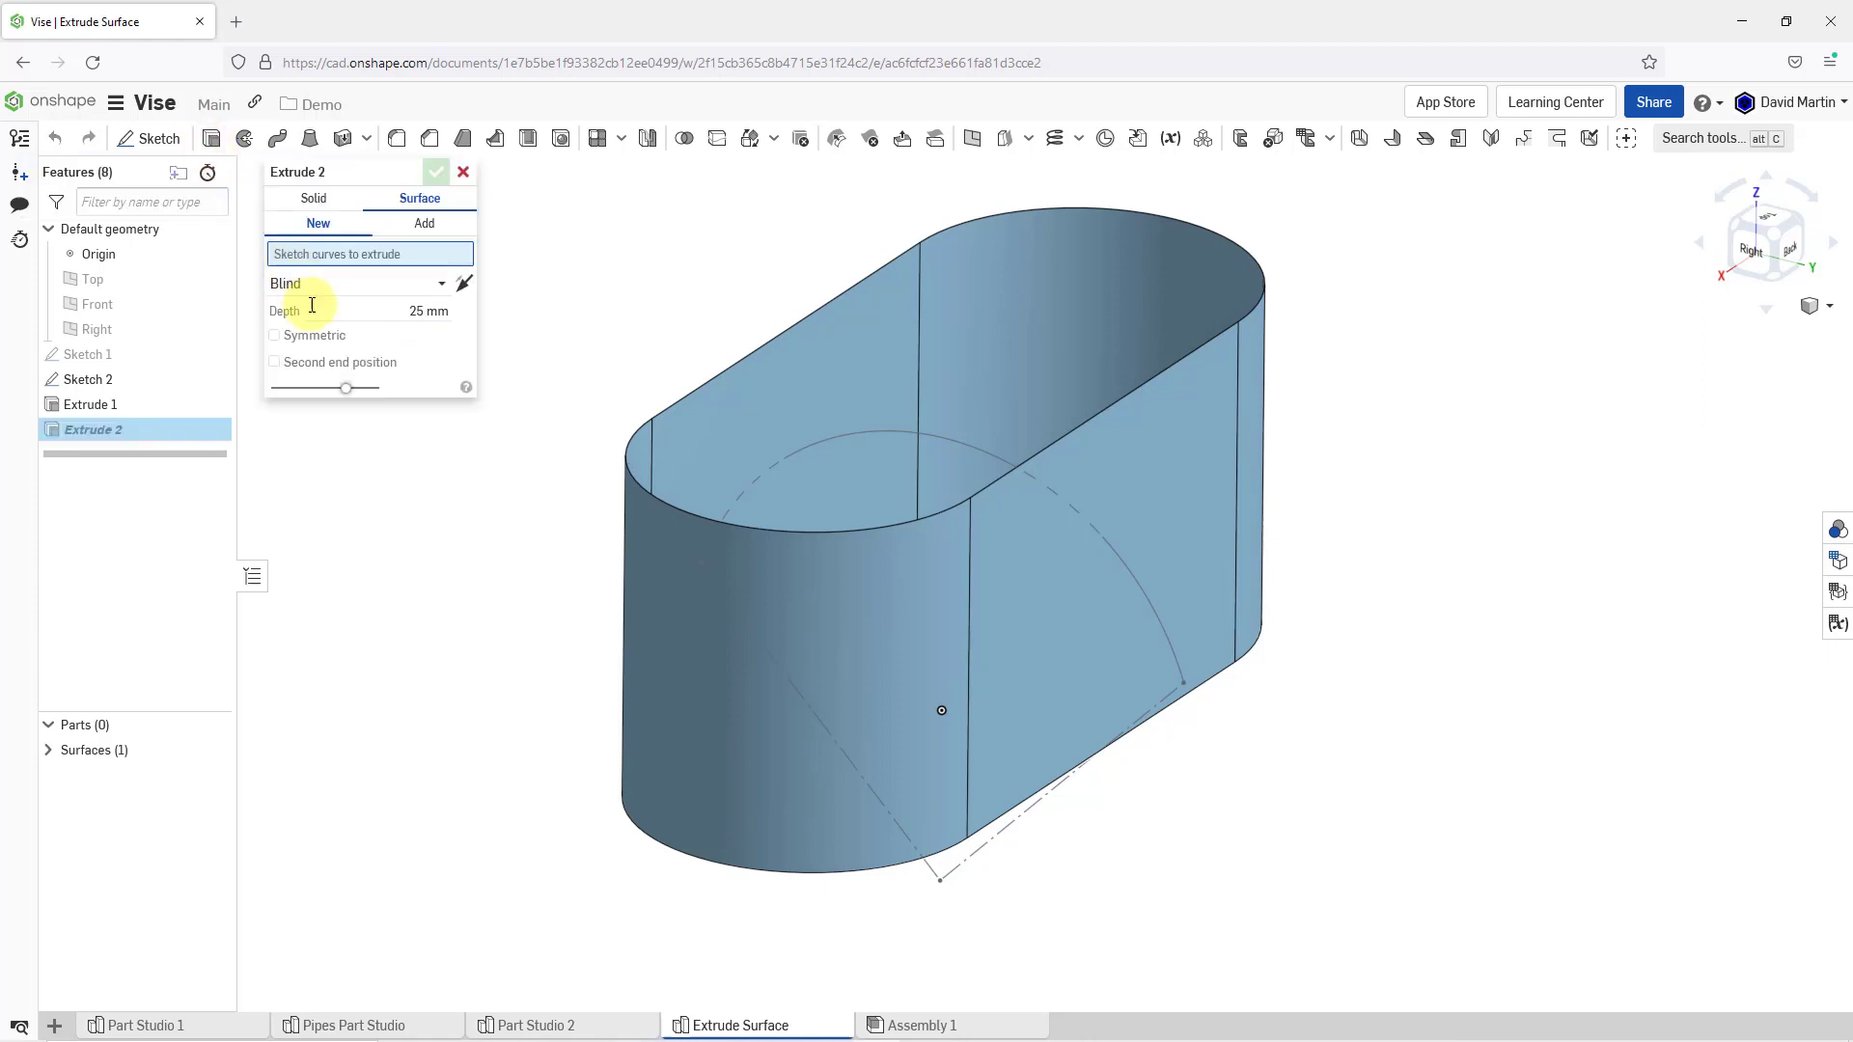
pyautogui.click(881, 432)
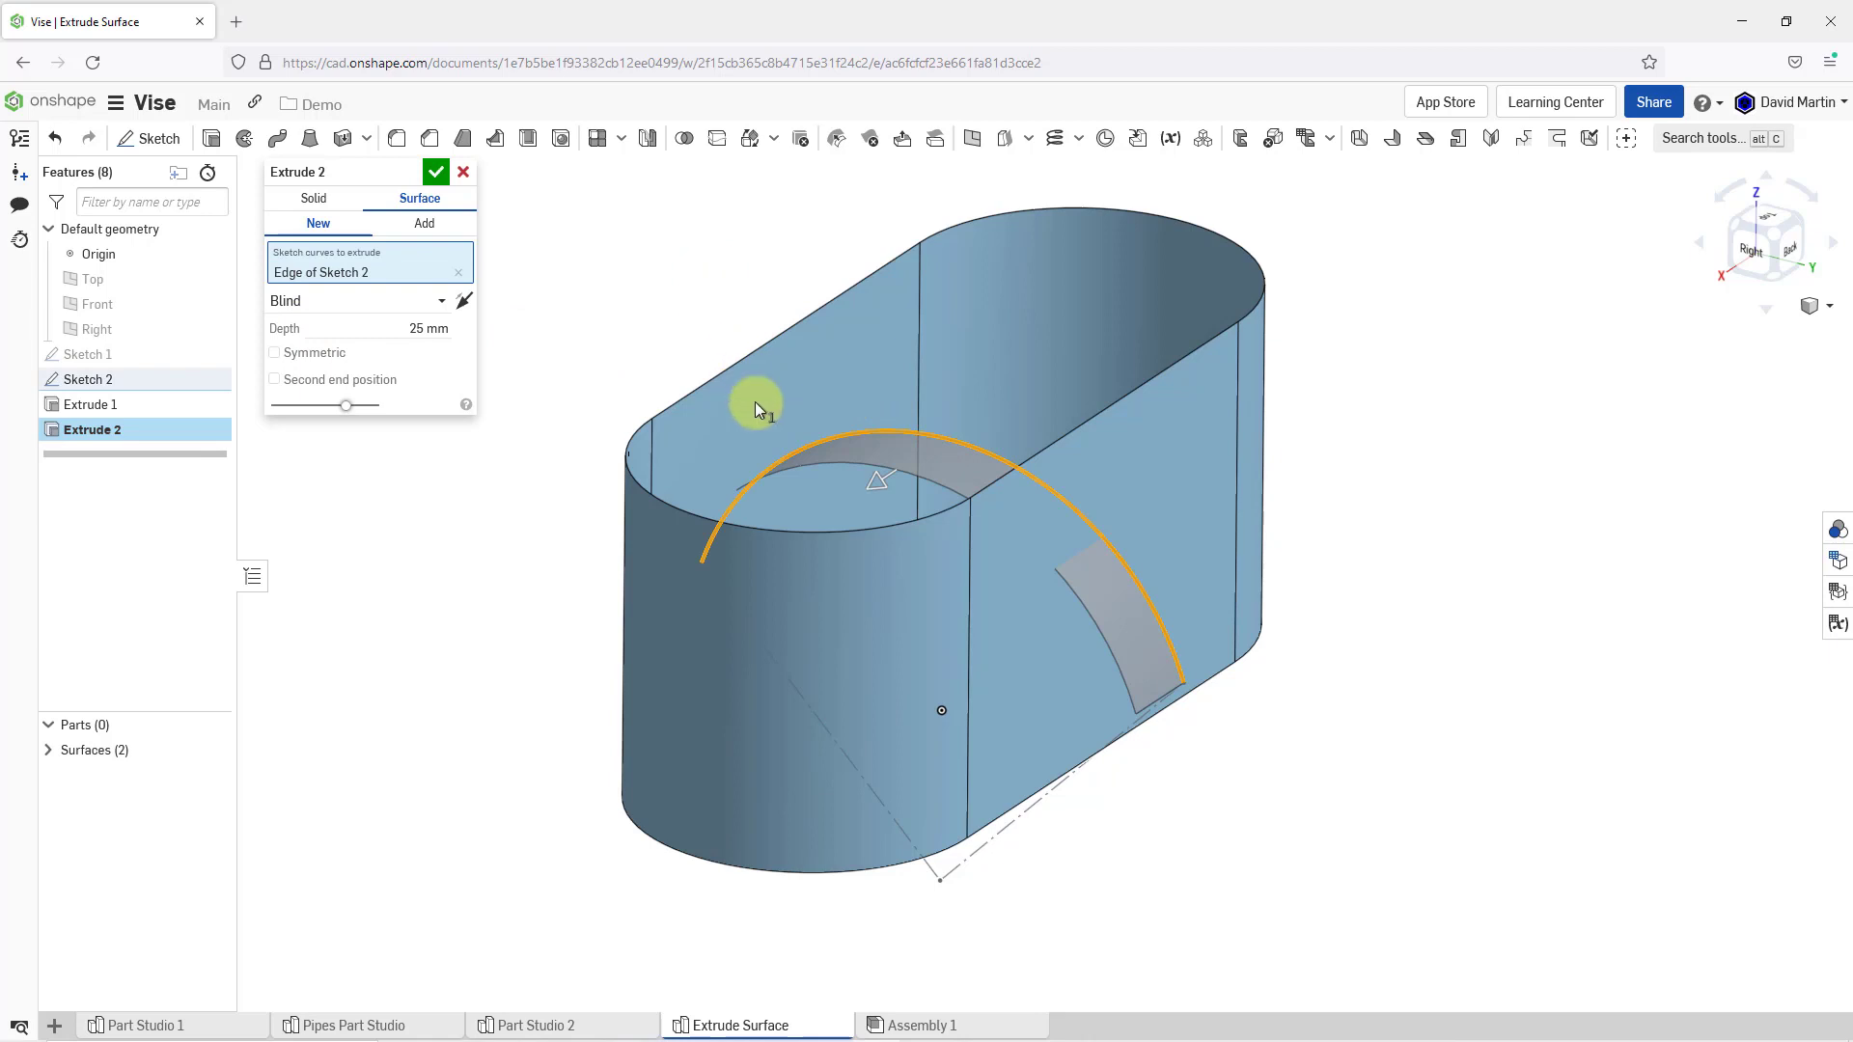
pyautogui.click(305, 359)
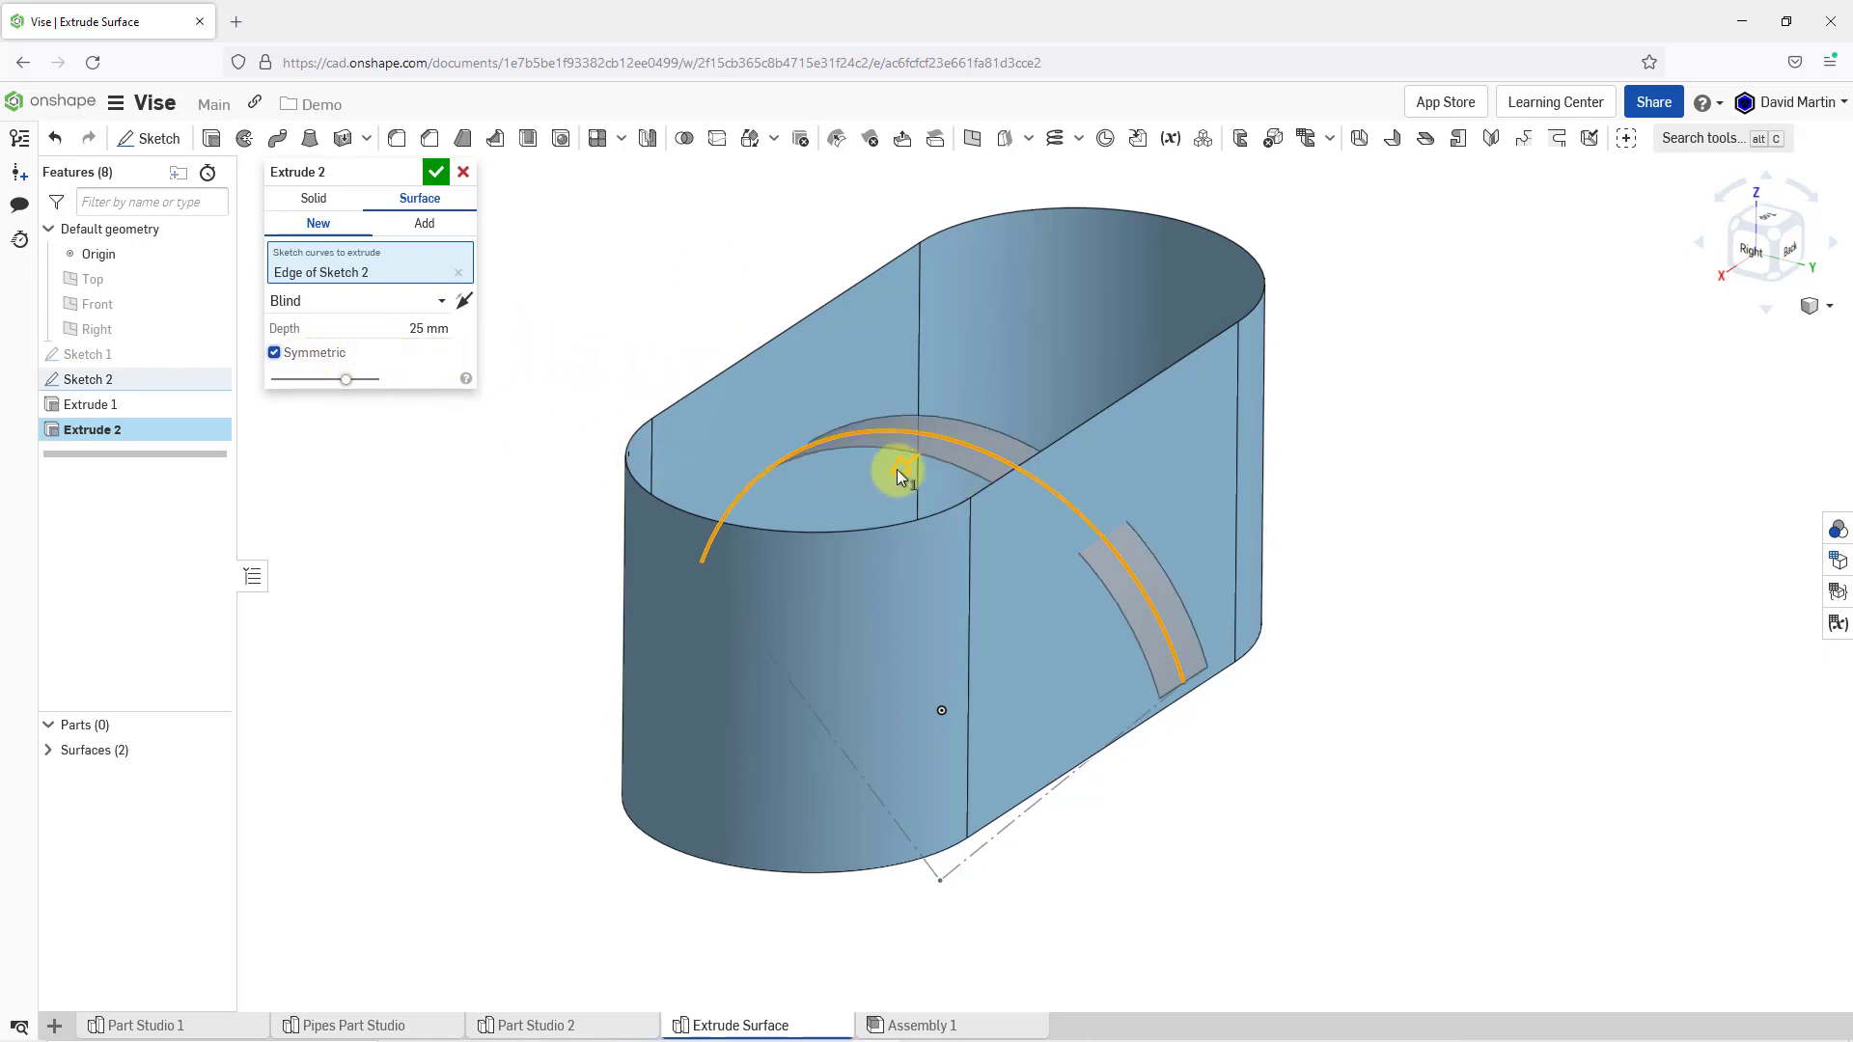
pyautogui.moveTo(896, 470)
pyautogui.mouseDown()
pyautogui.moveTo(630, 623)
pyautogui.moveTo(480, 472)
pyautogui.mouseUp()
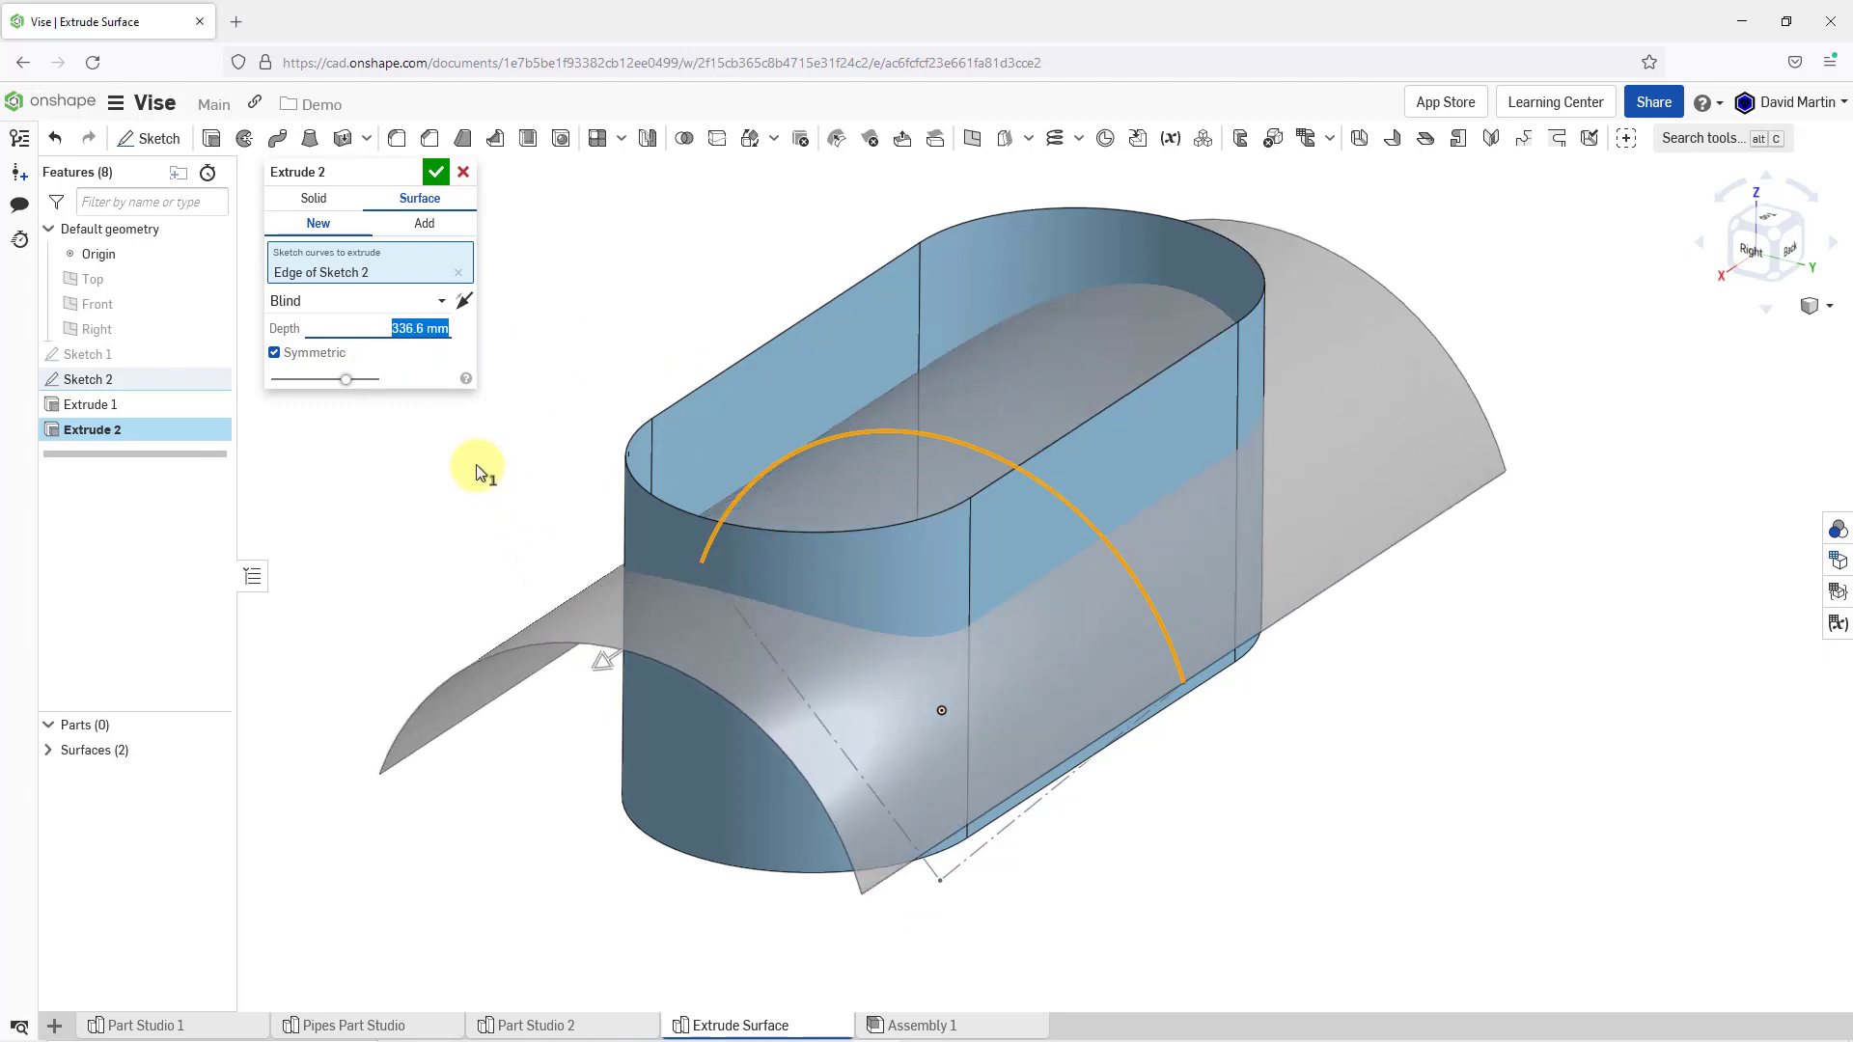
pyautogui.write('400')
pyautogui.press('Return')
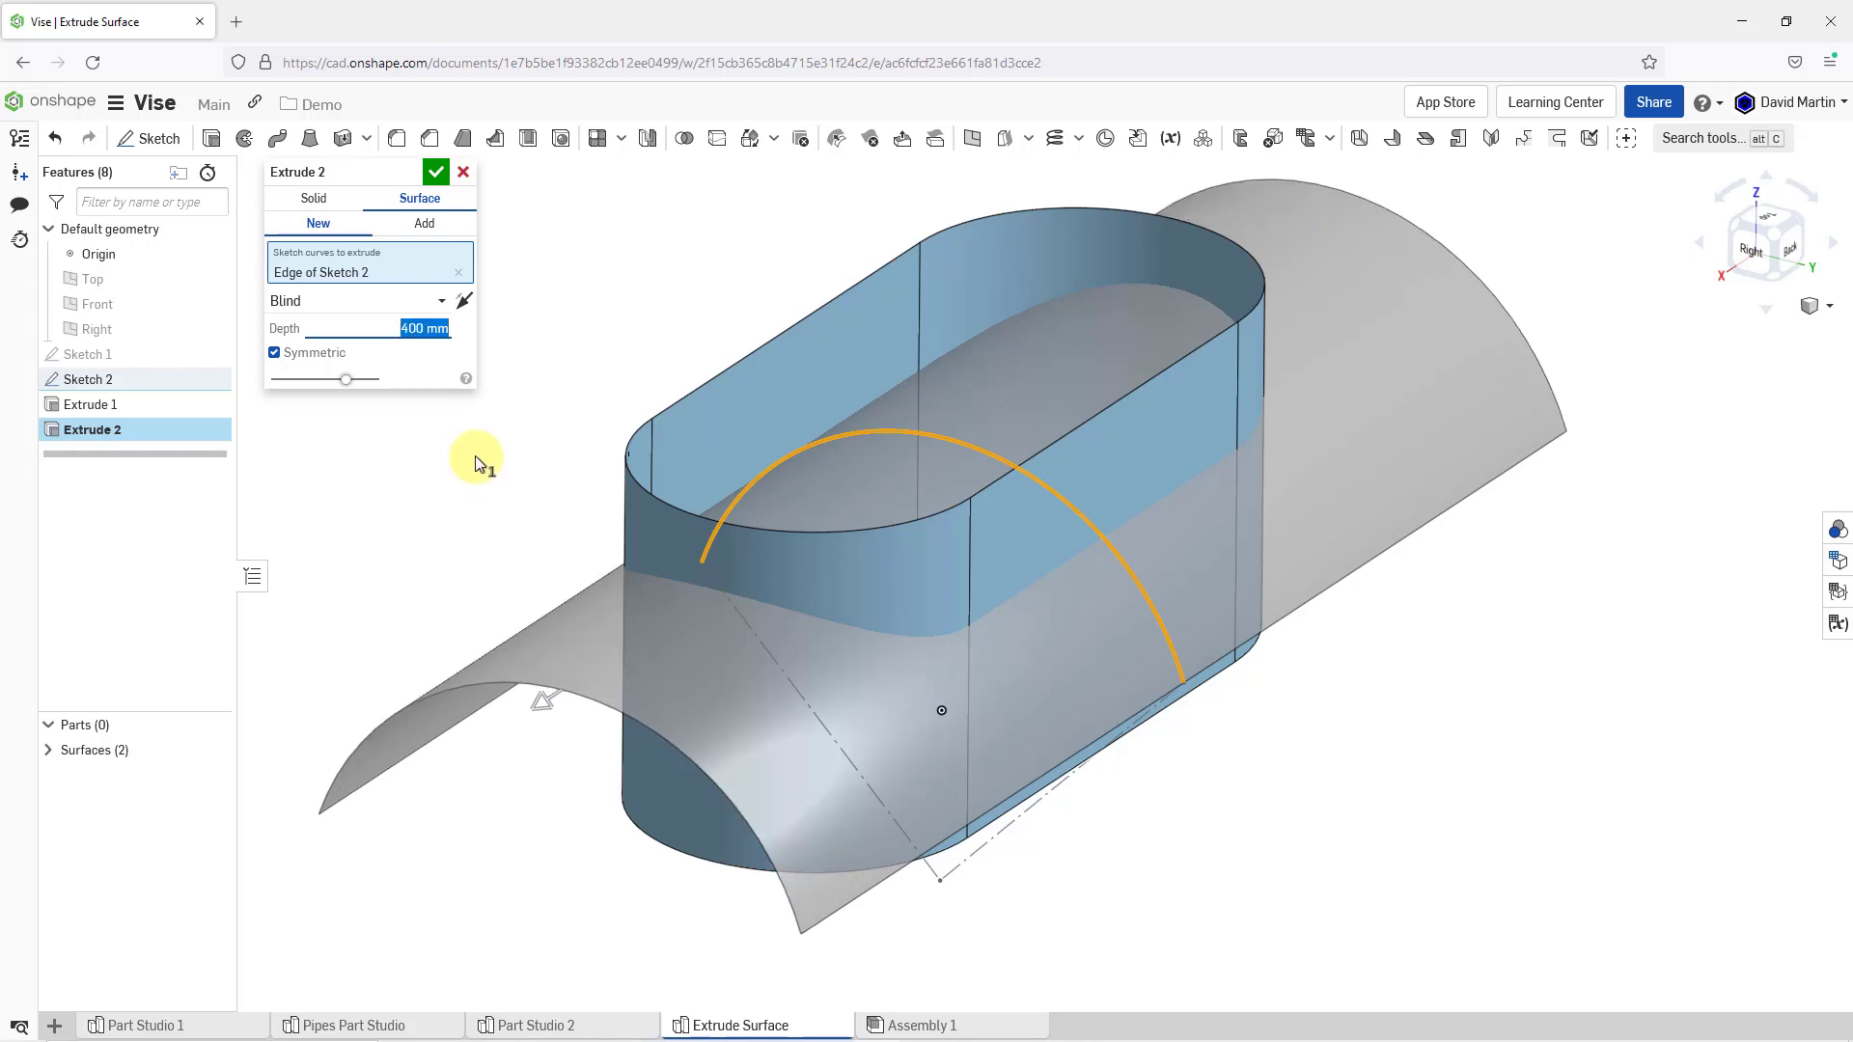
pyautogui.click(434, 171)
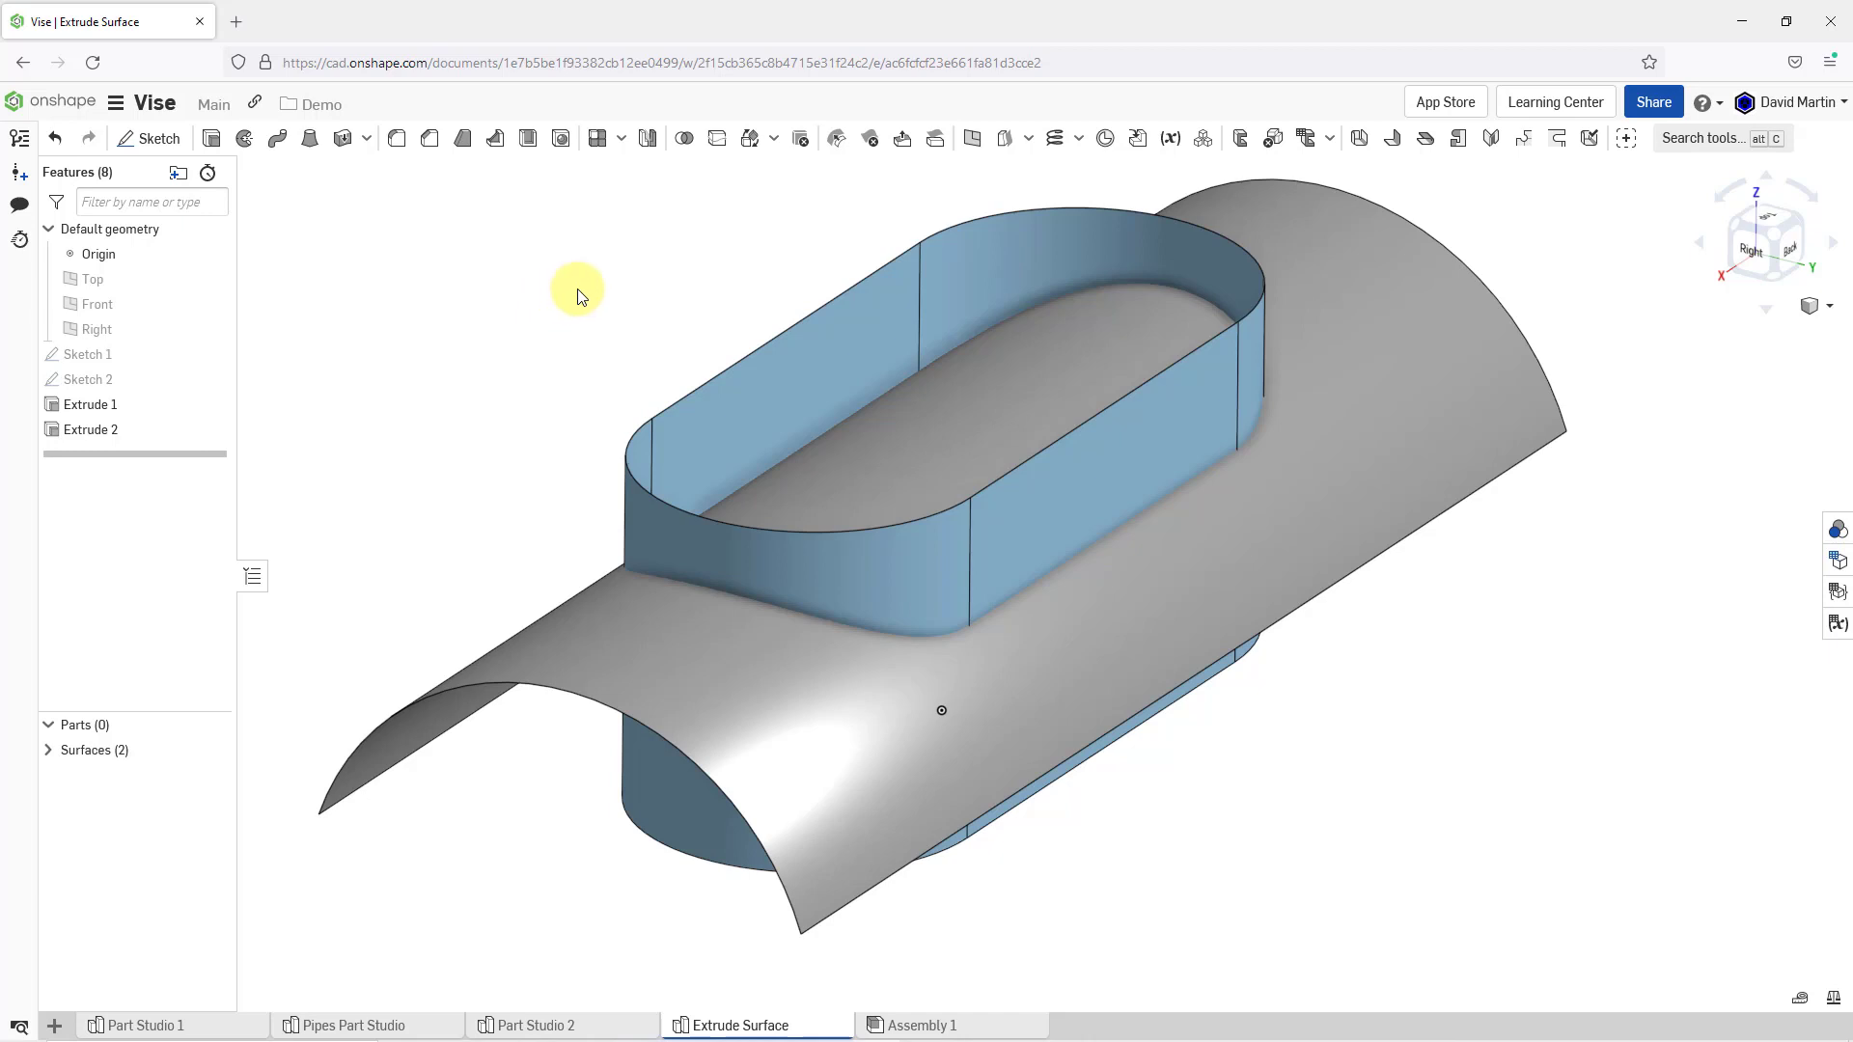
# Create Split 1: Surface 1 cut by Surface 2, keep tools, keep one flipped side
pyautogui.click(718, 146)
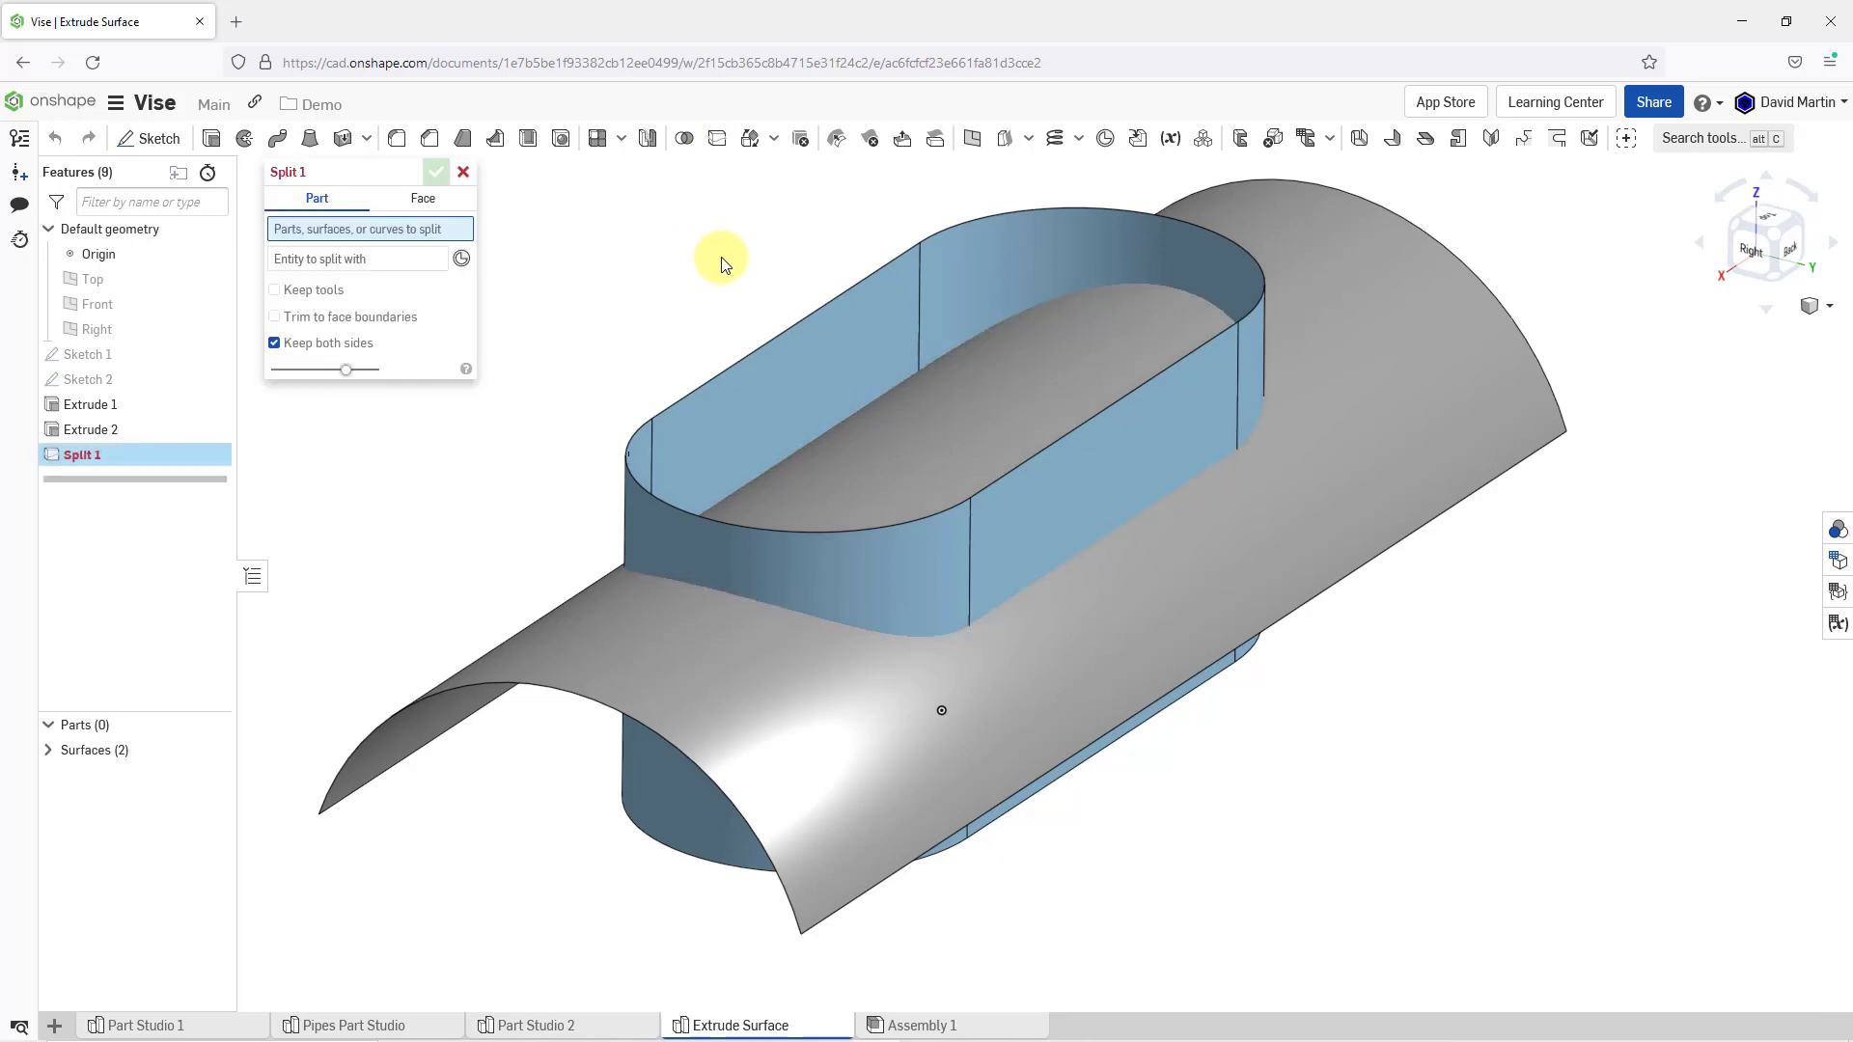
pyautogui.click(764, 379)
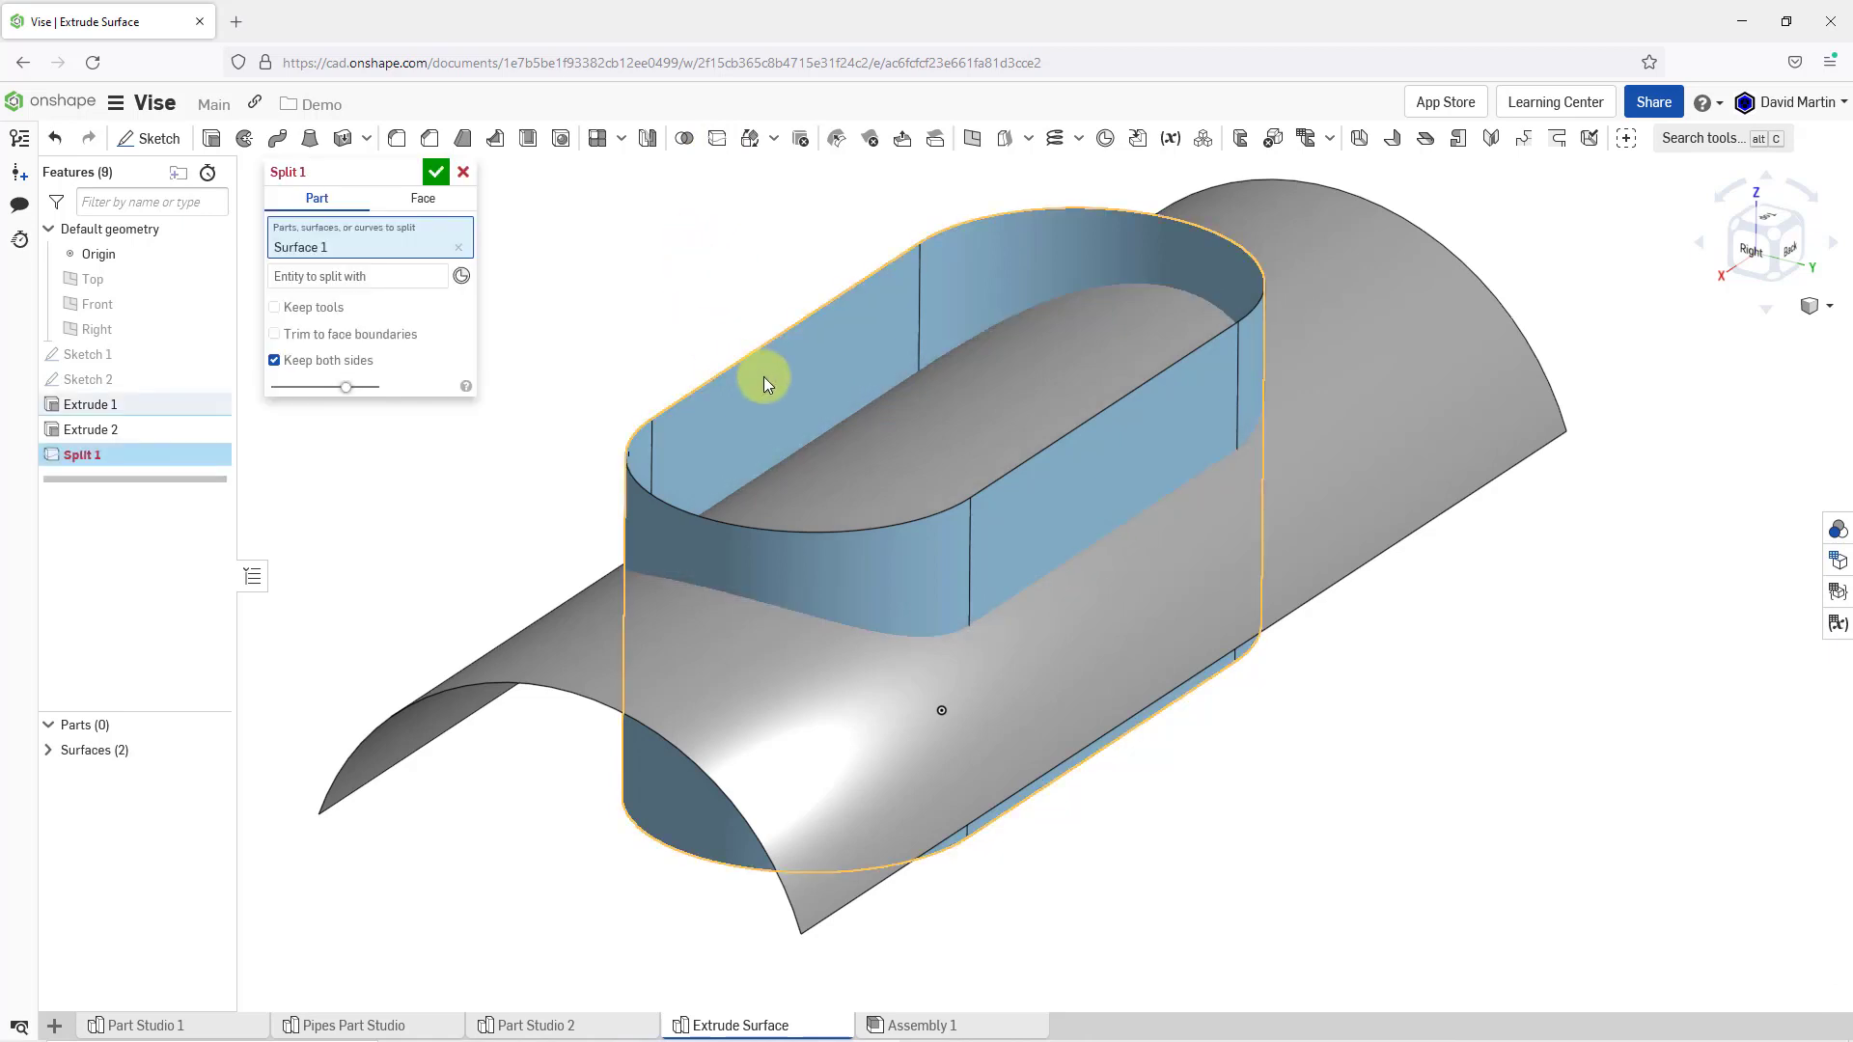
pyautogui.click(398, 276)
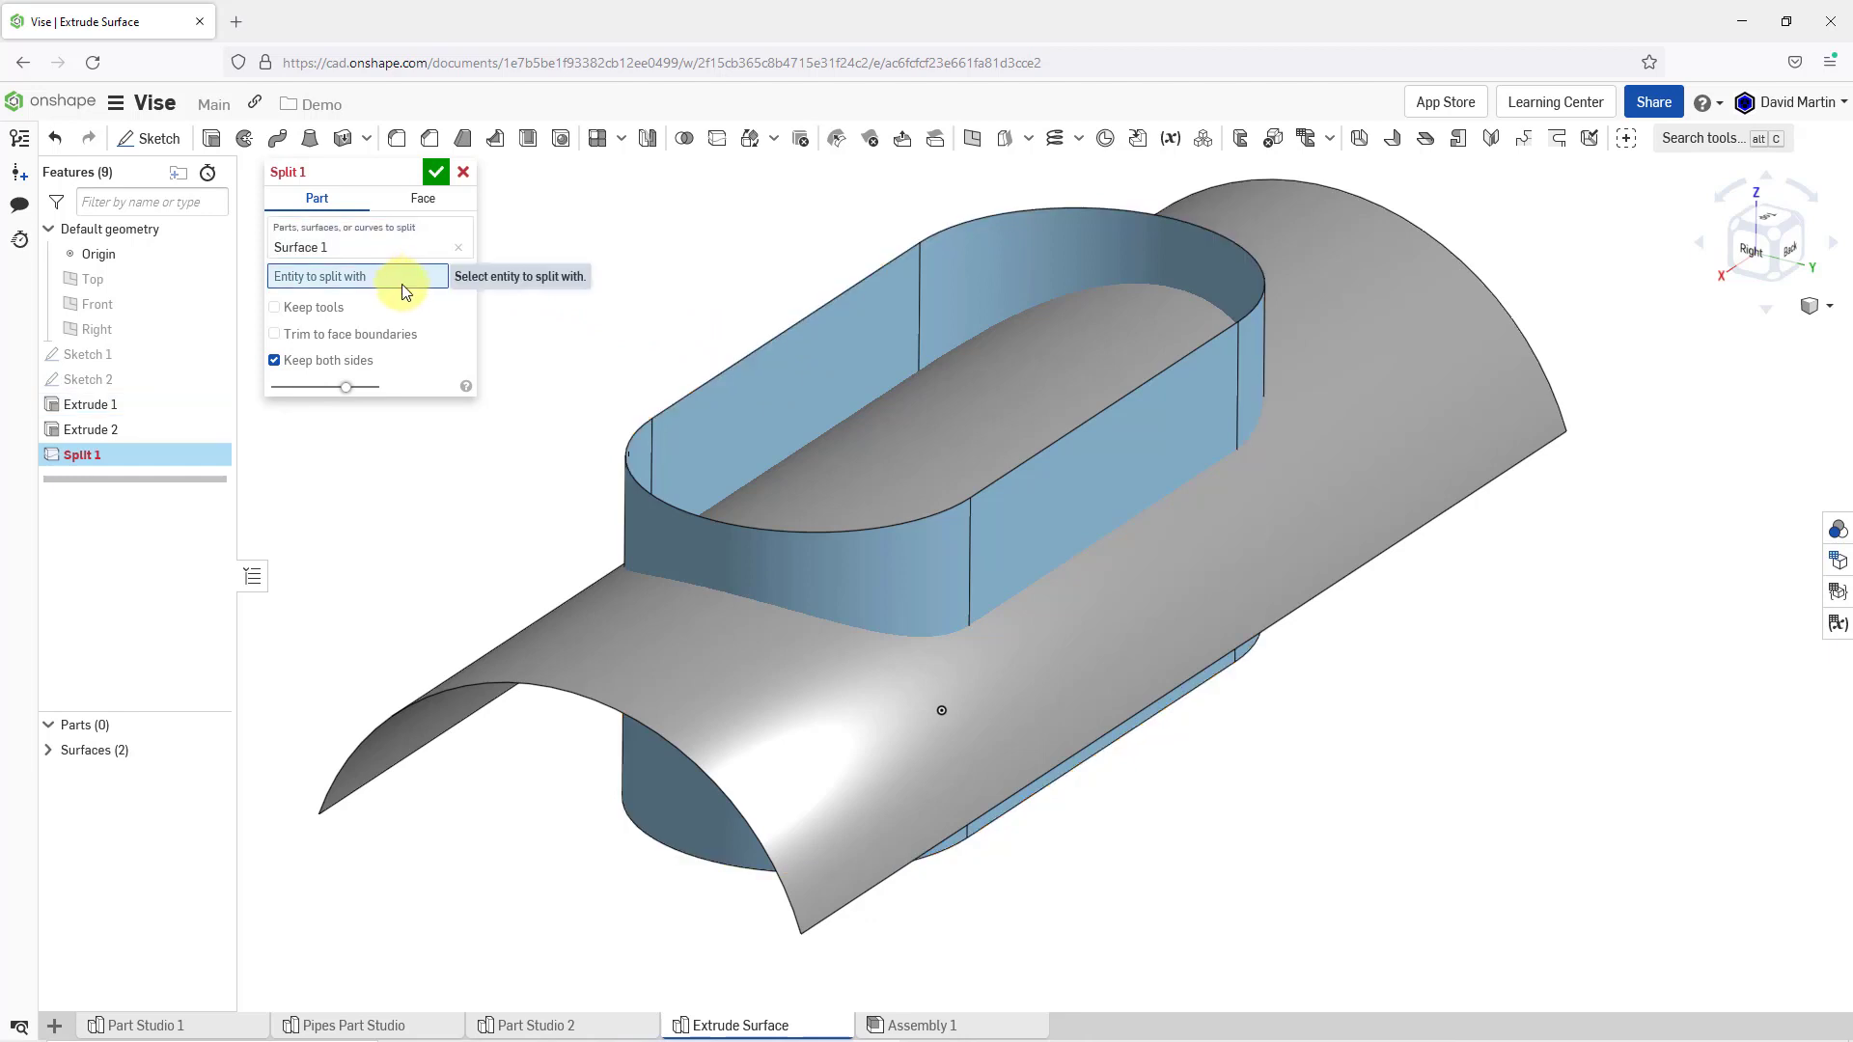
pyautogui.click(563, 623)
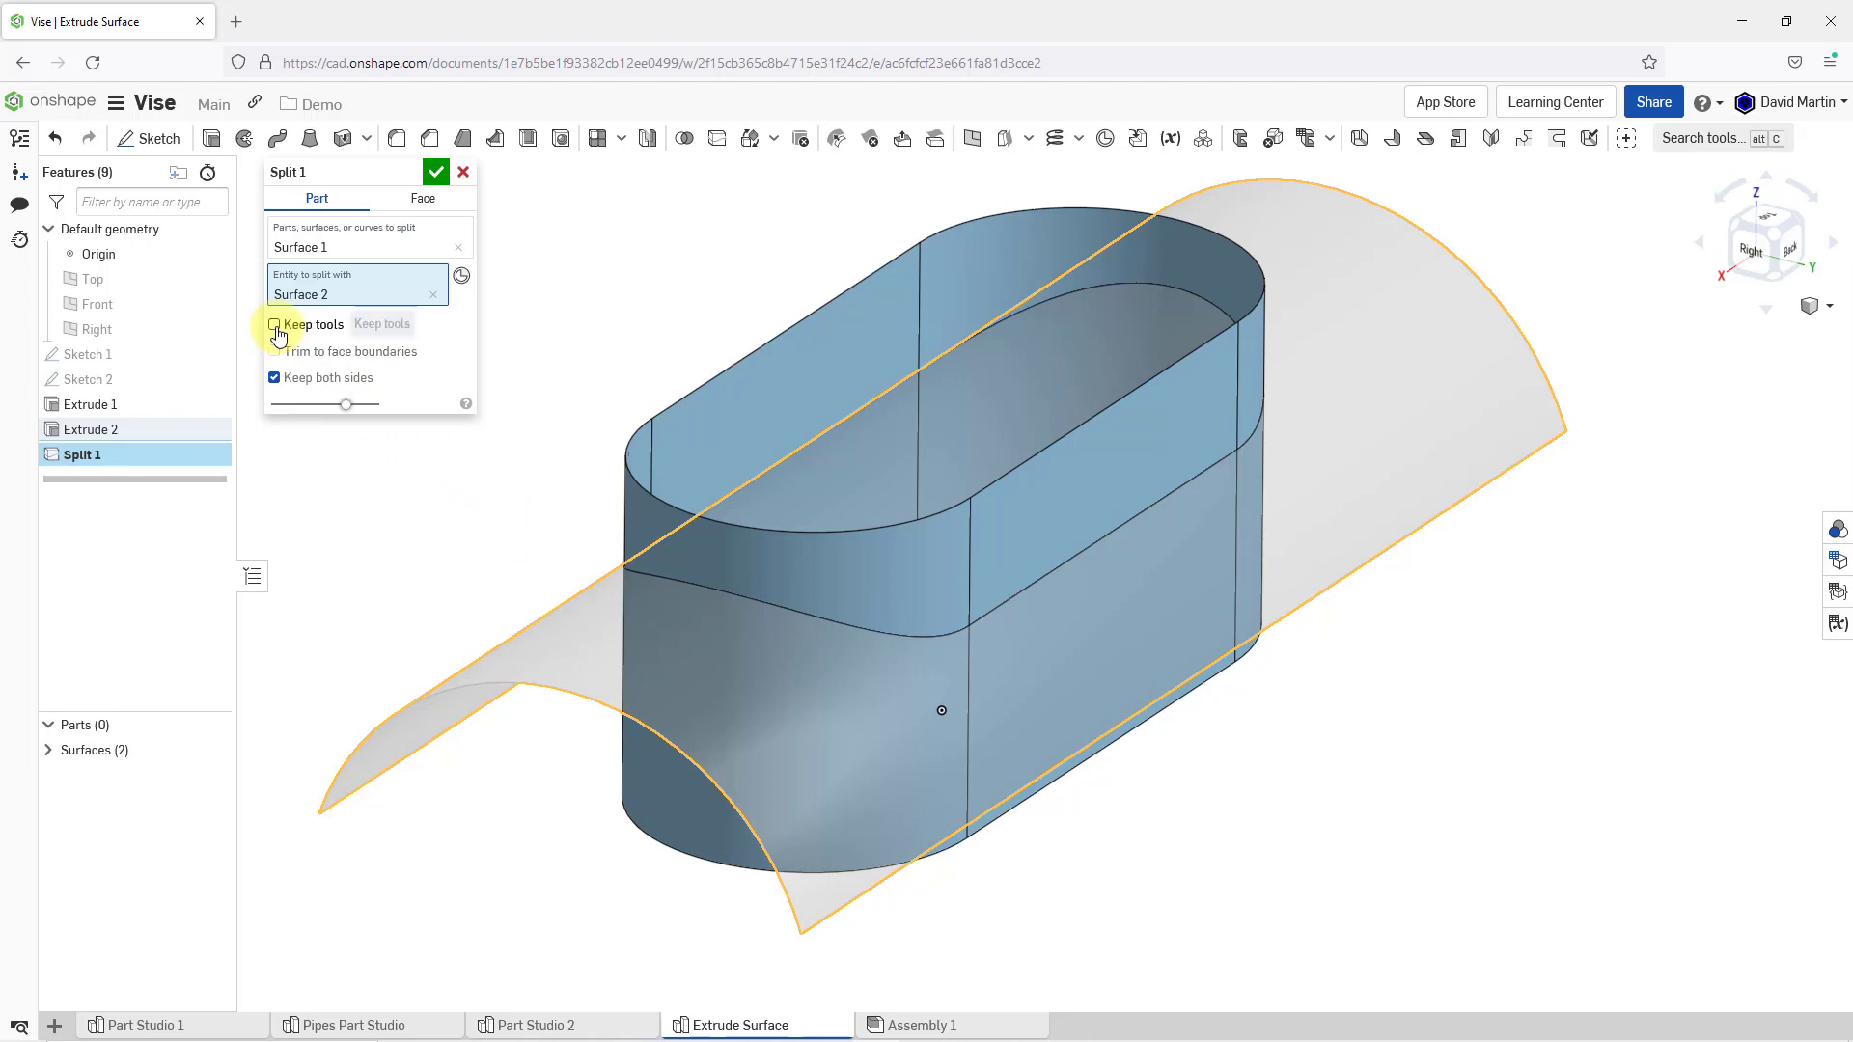
pyautogui.click(274, 324)
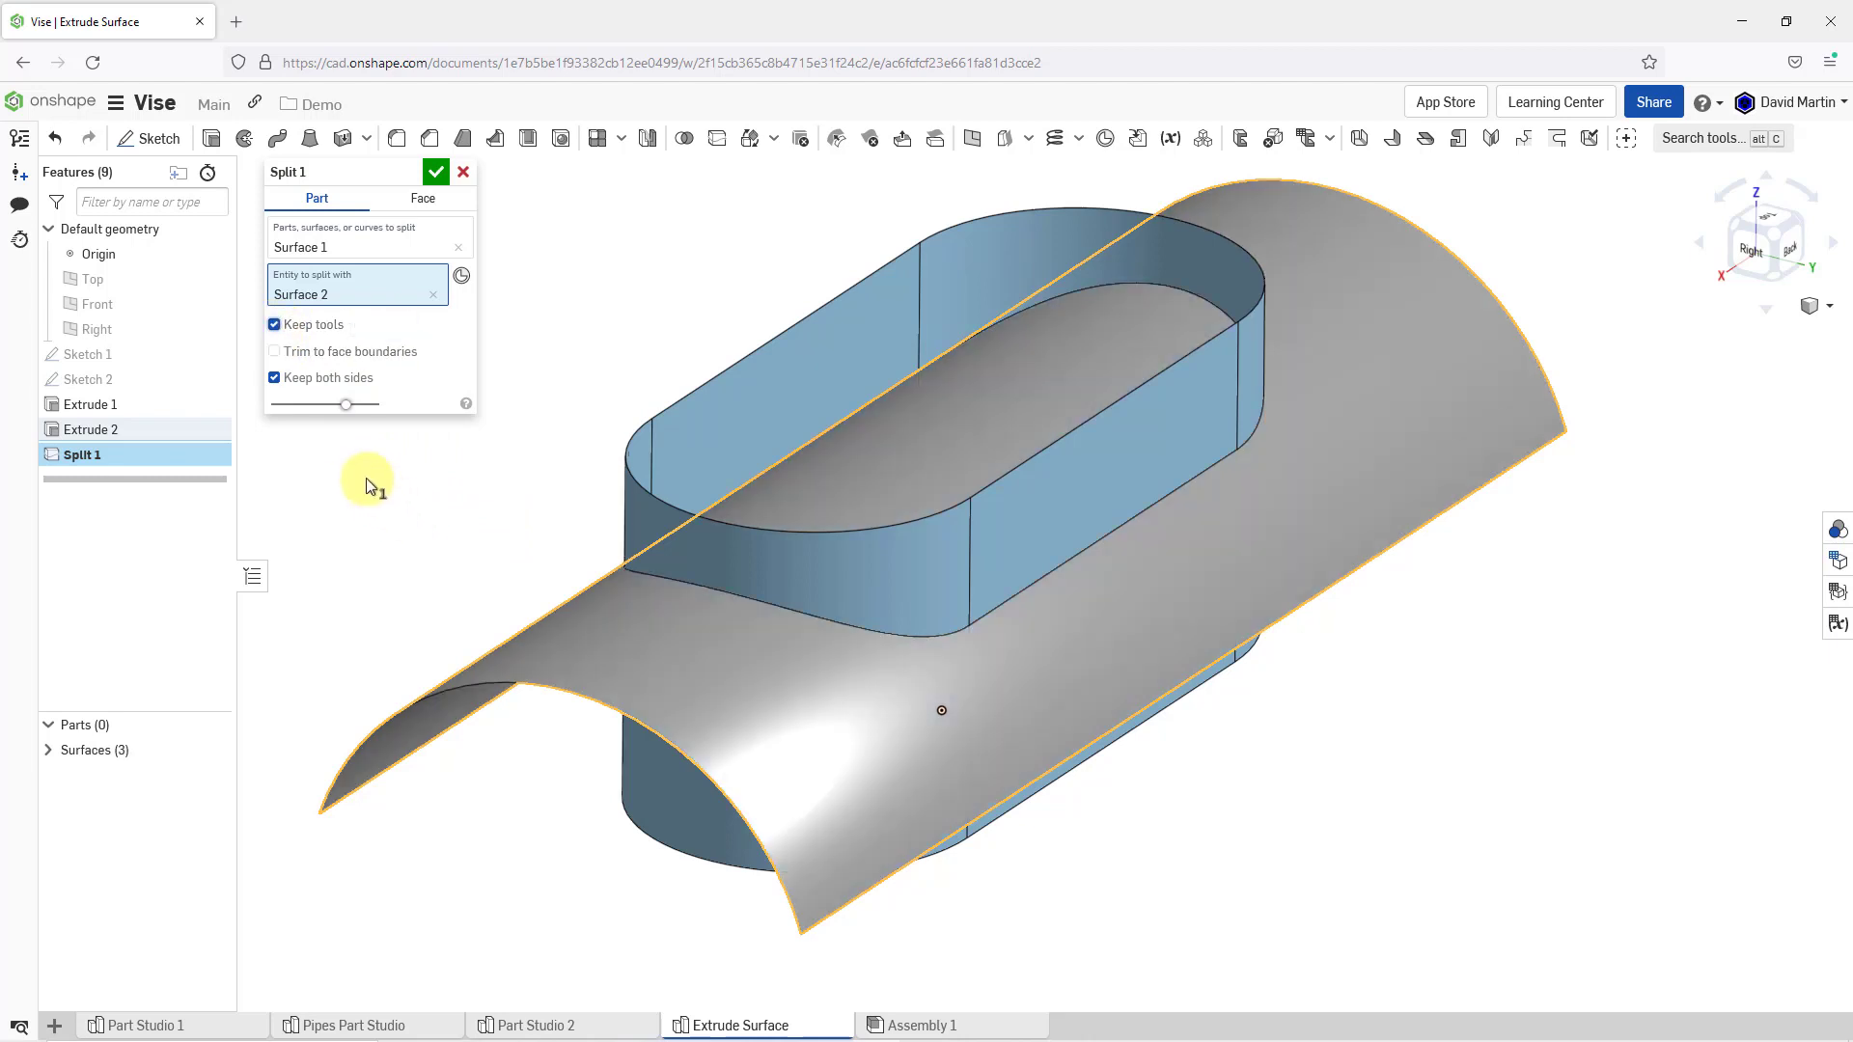
pyautogui.click(273, 377)
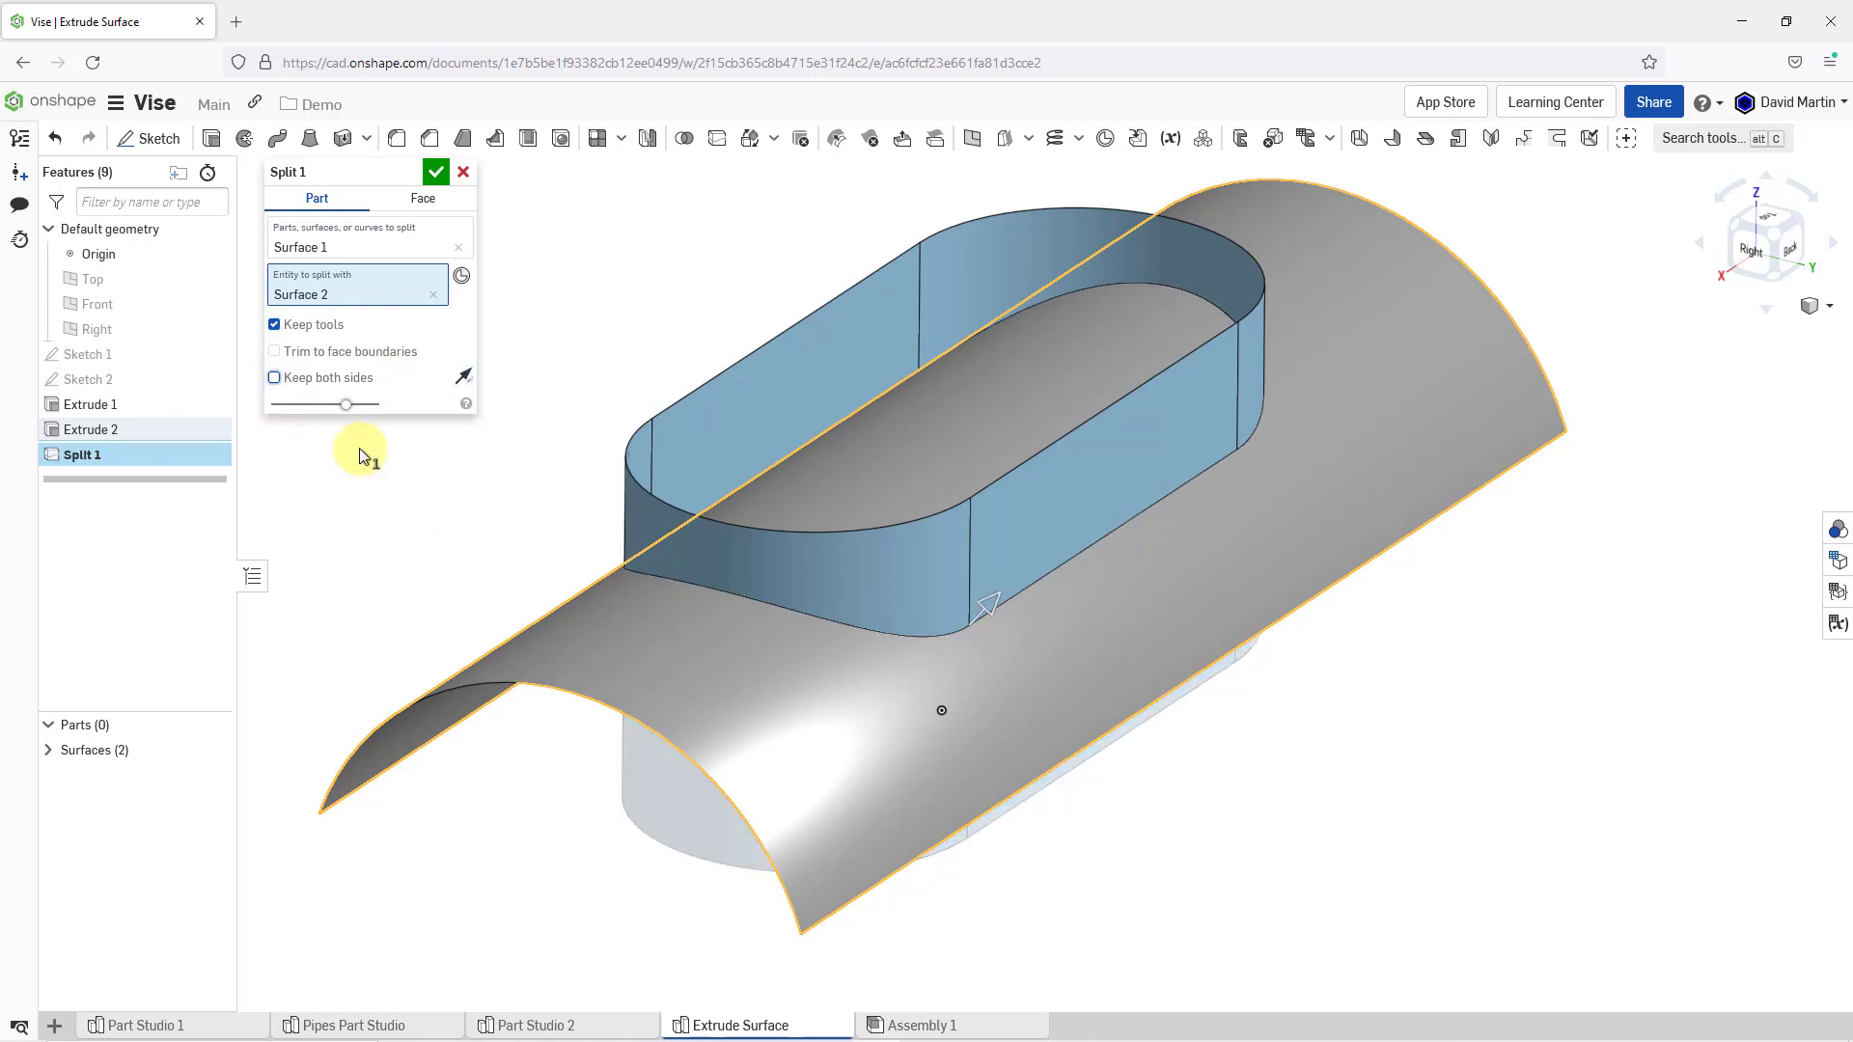
pyautogui.click(989, 602)
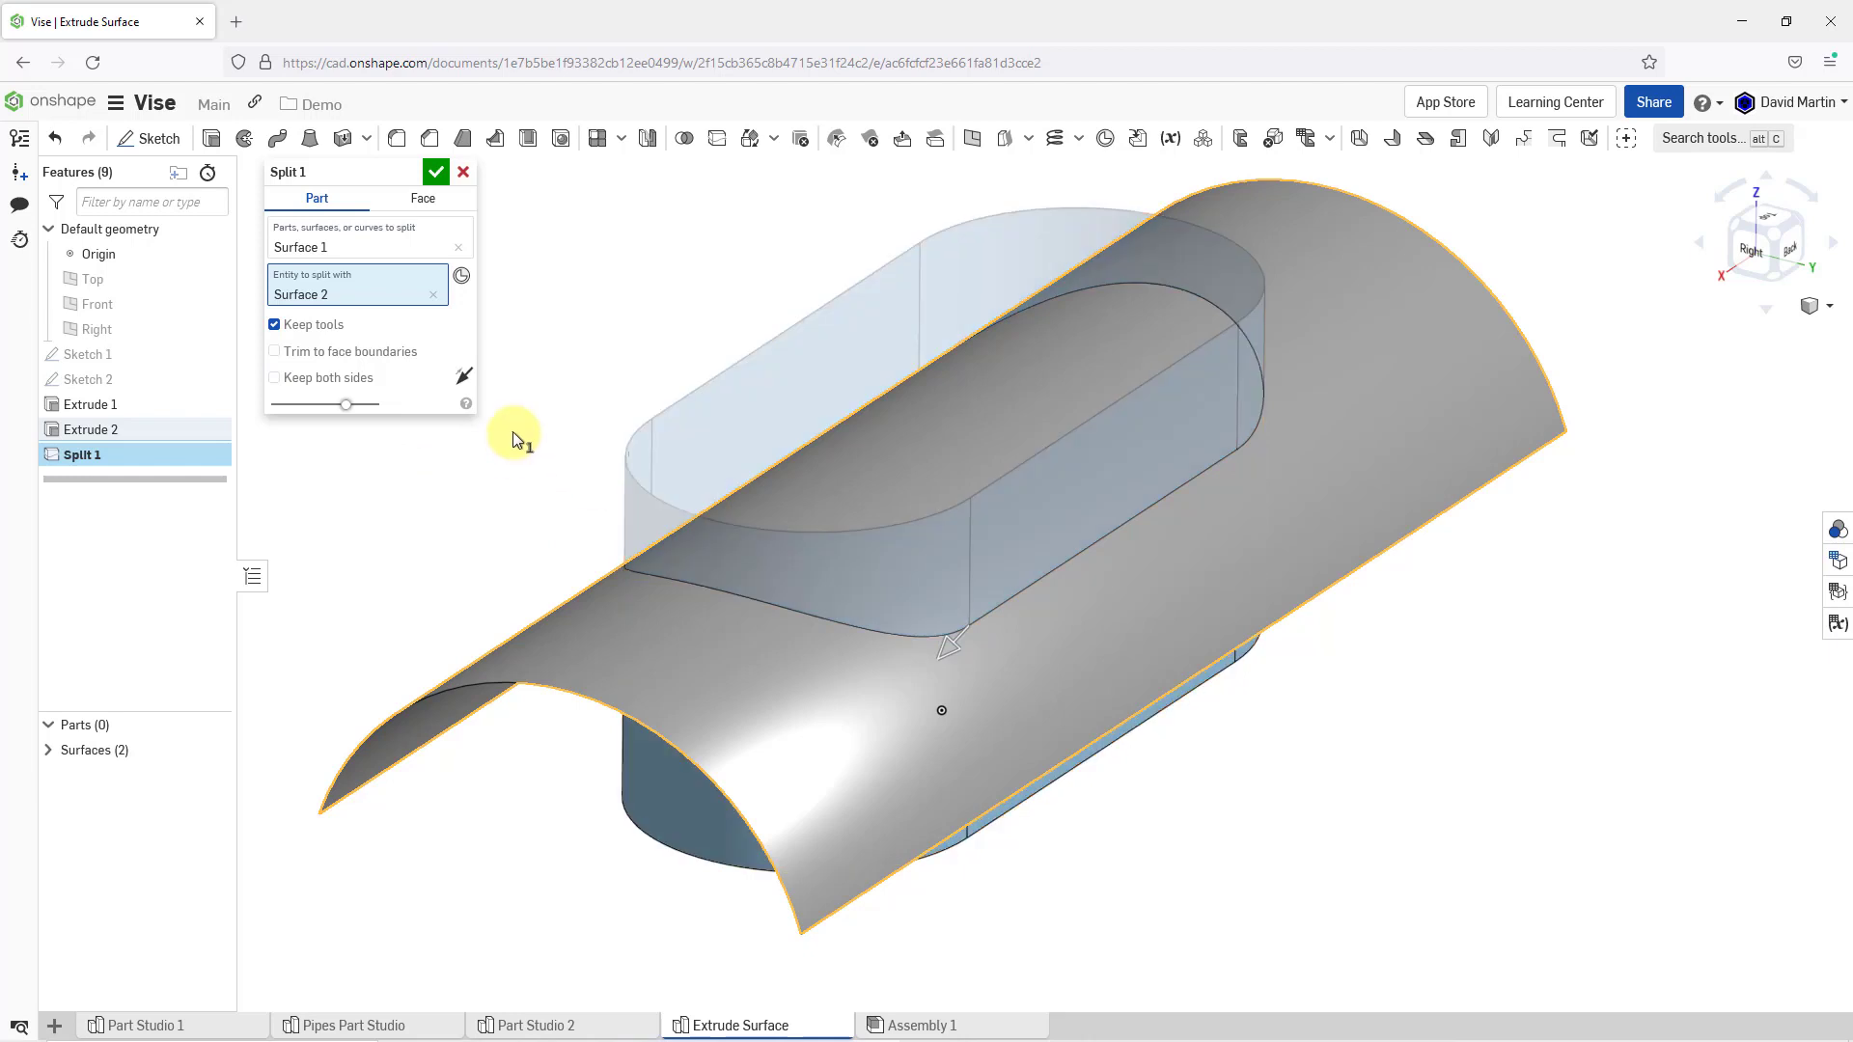
pyautogui.click(436, 173)
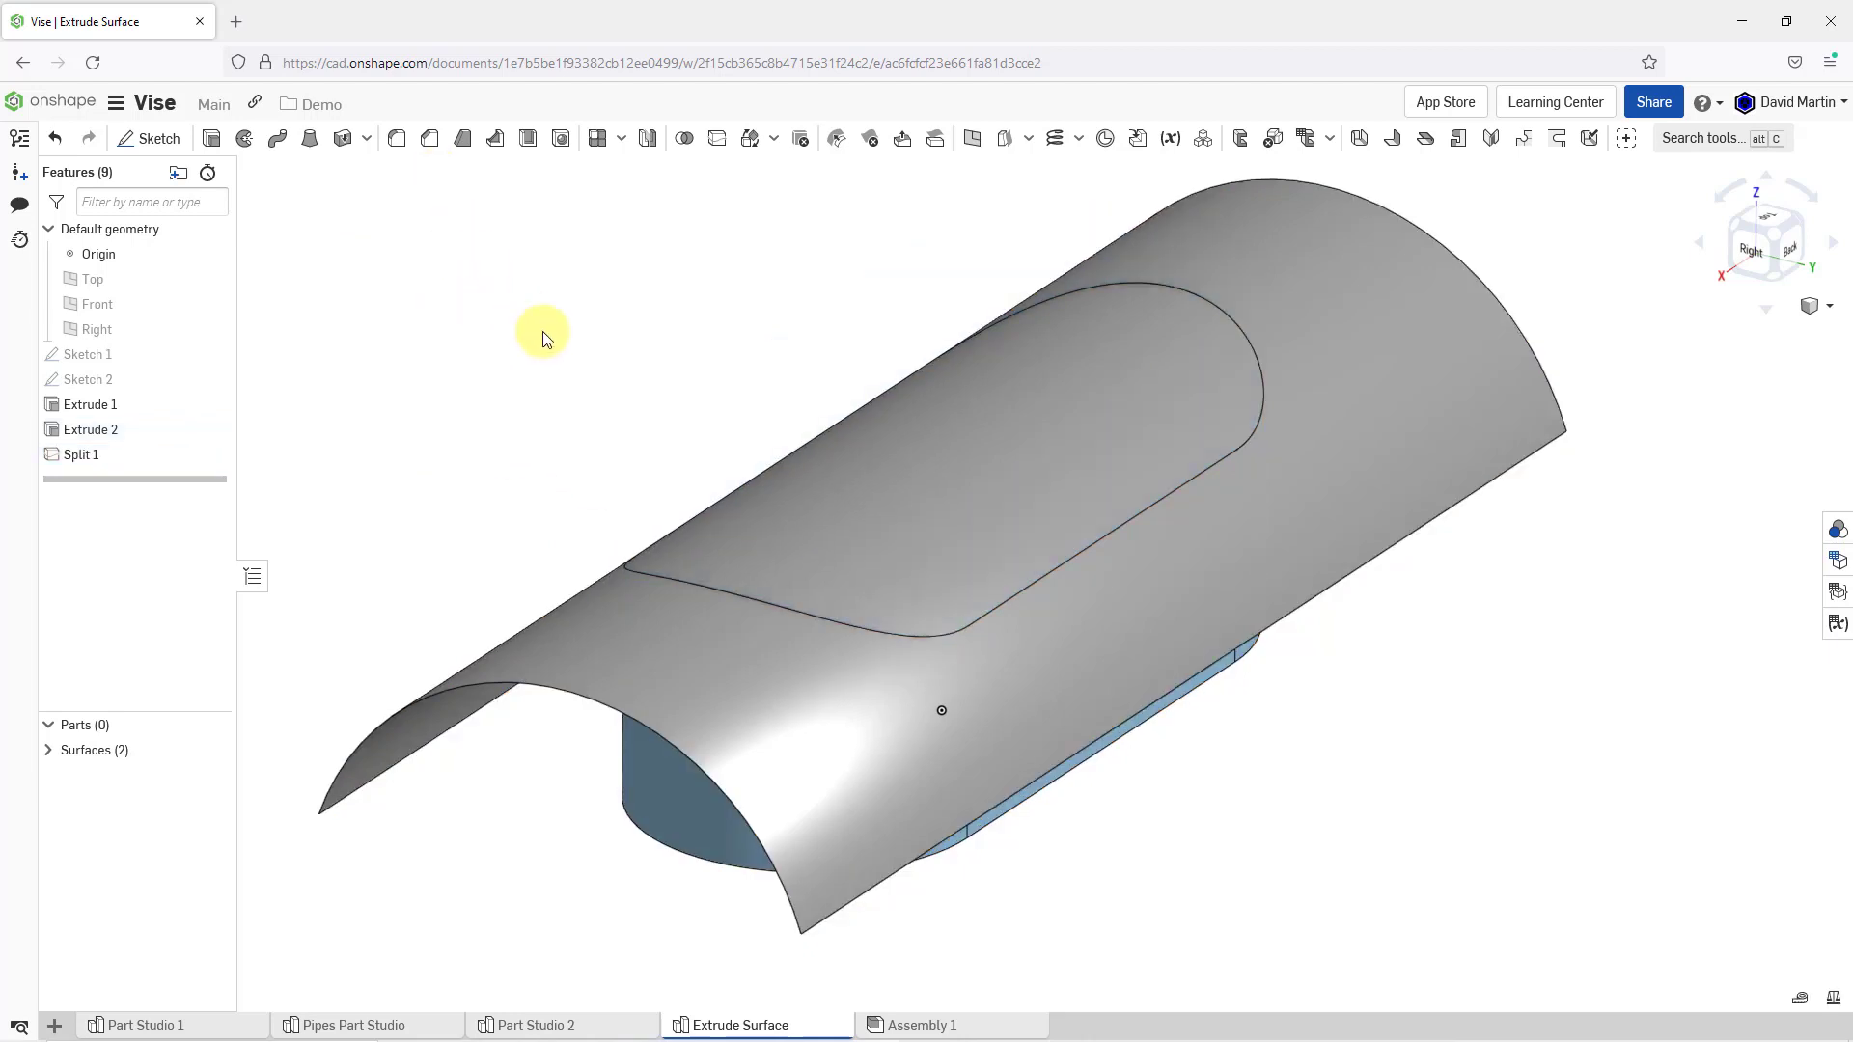
pyautogui.moveTo(626, 394)
pyautogui.mouseDown(button='right')
pyautogui.moveTo(649, 342)
pyautogui.moveTo(629, 357)
pyautogui.moveTo(633, 392)
pyautogui.moveTo(620, 364)
pyautogui.moveTo(620, 400)
pyautogui.mouseUp(button='right')
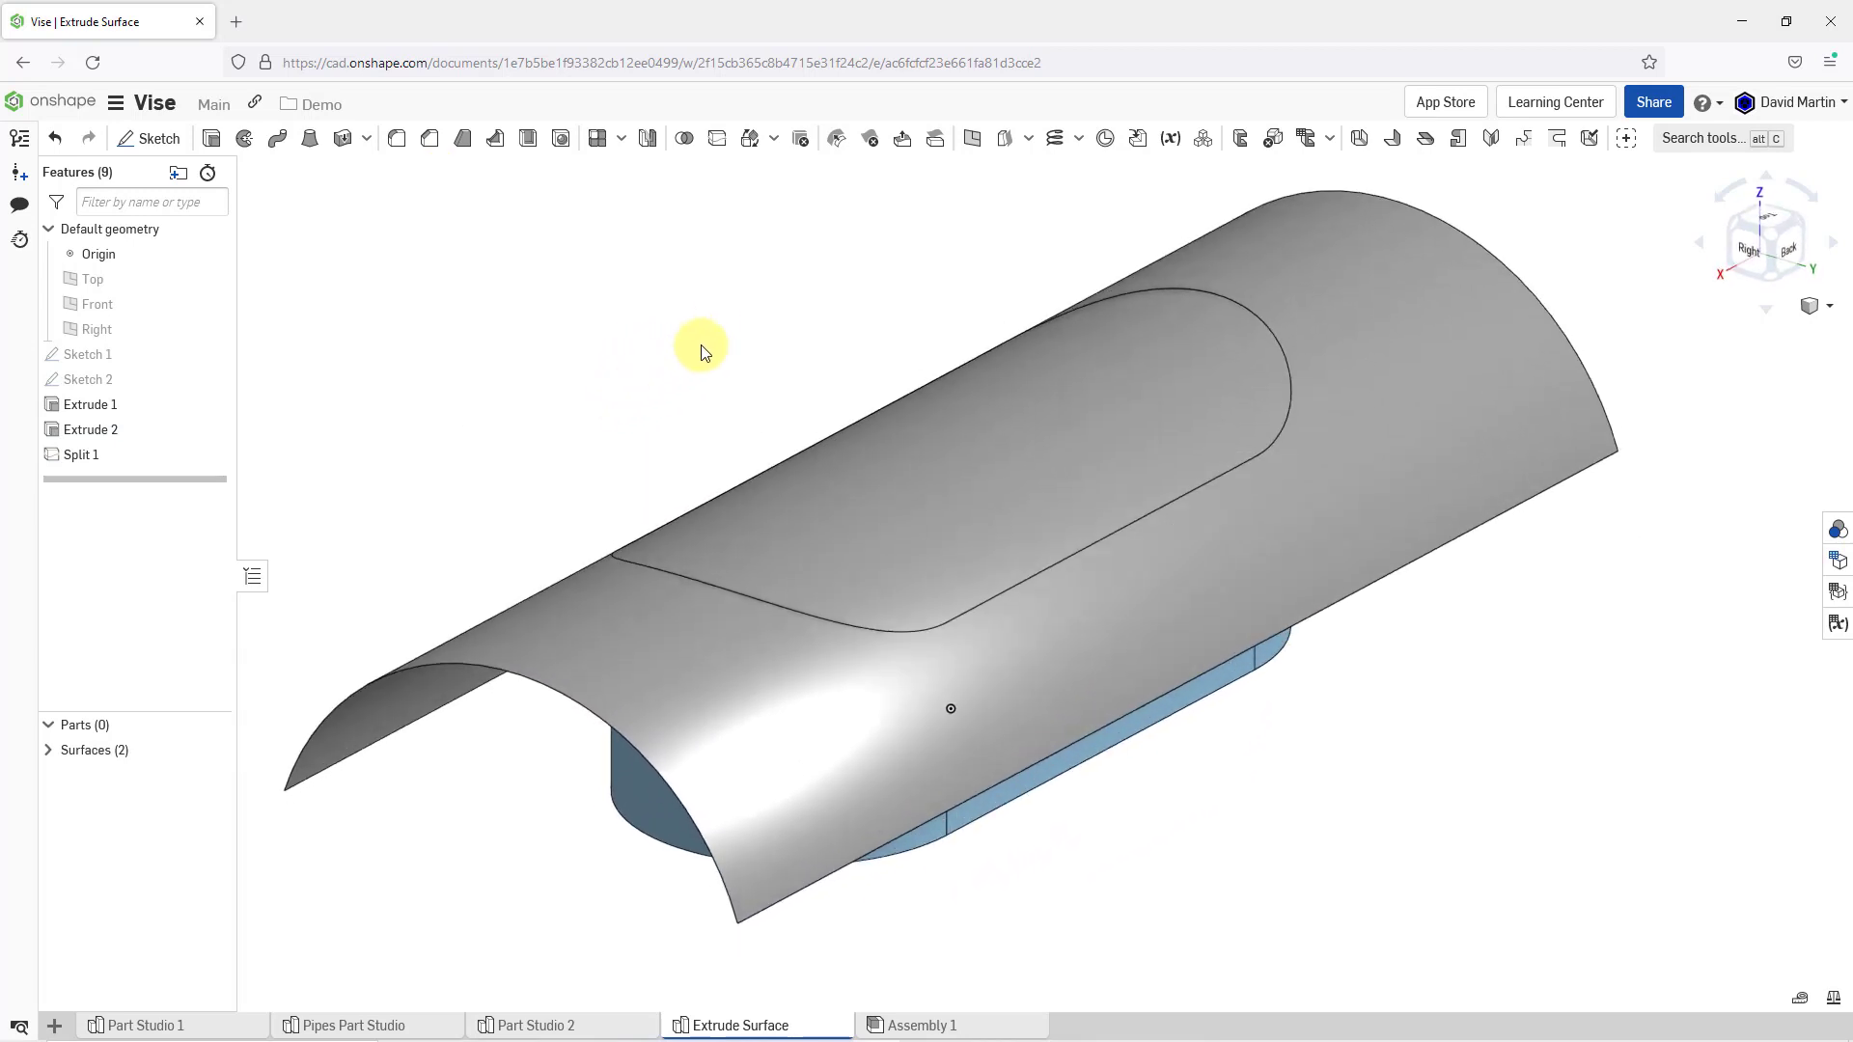
# Create Split 2: the curved surface cut by the slot walls, keep tools, keep one side
pyautogui.click(714, 139)
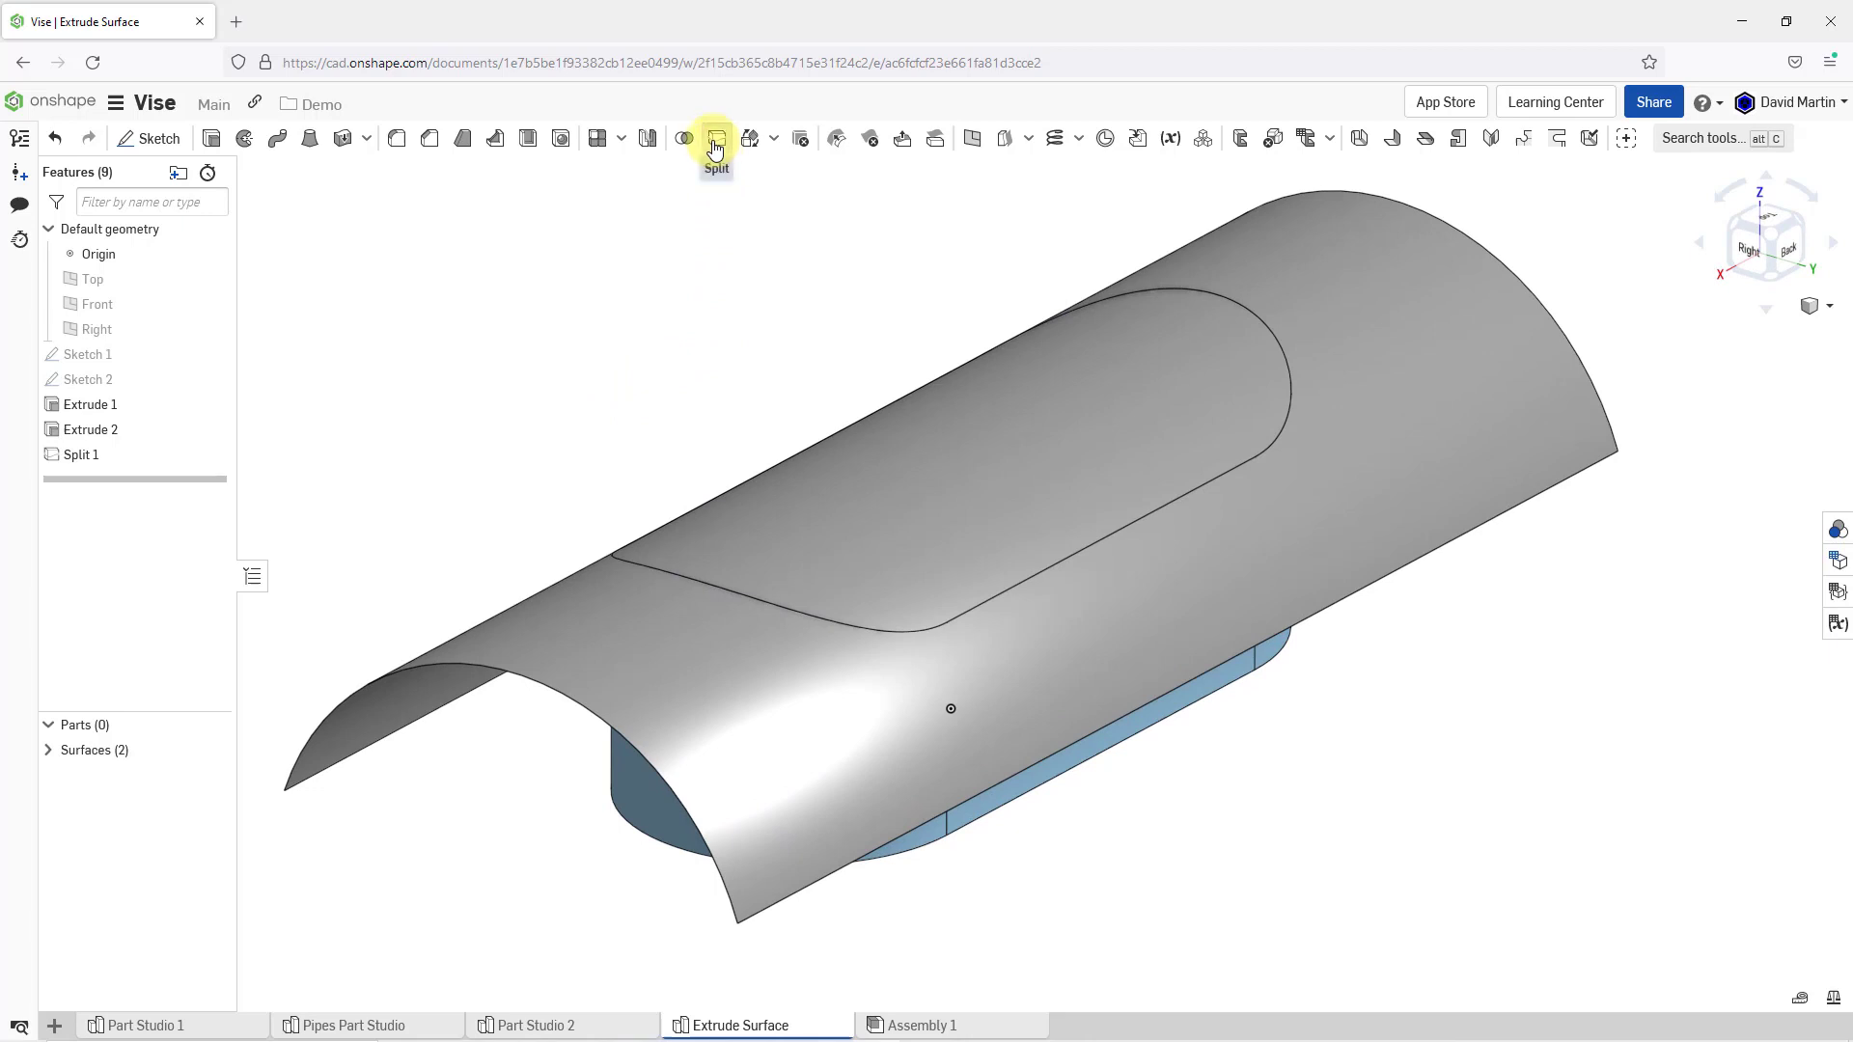
pyautogui.click(601, 625)
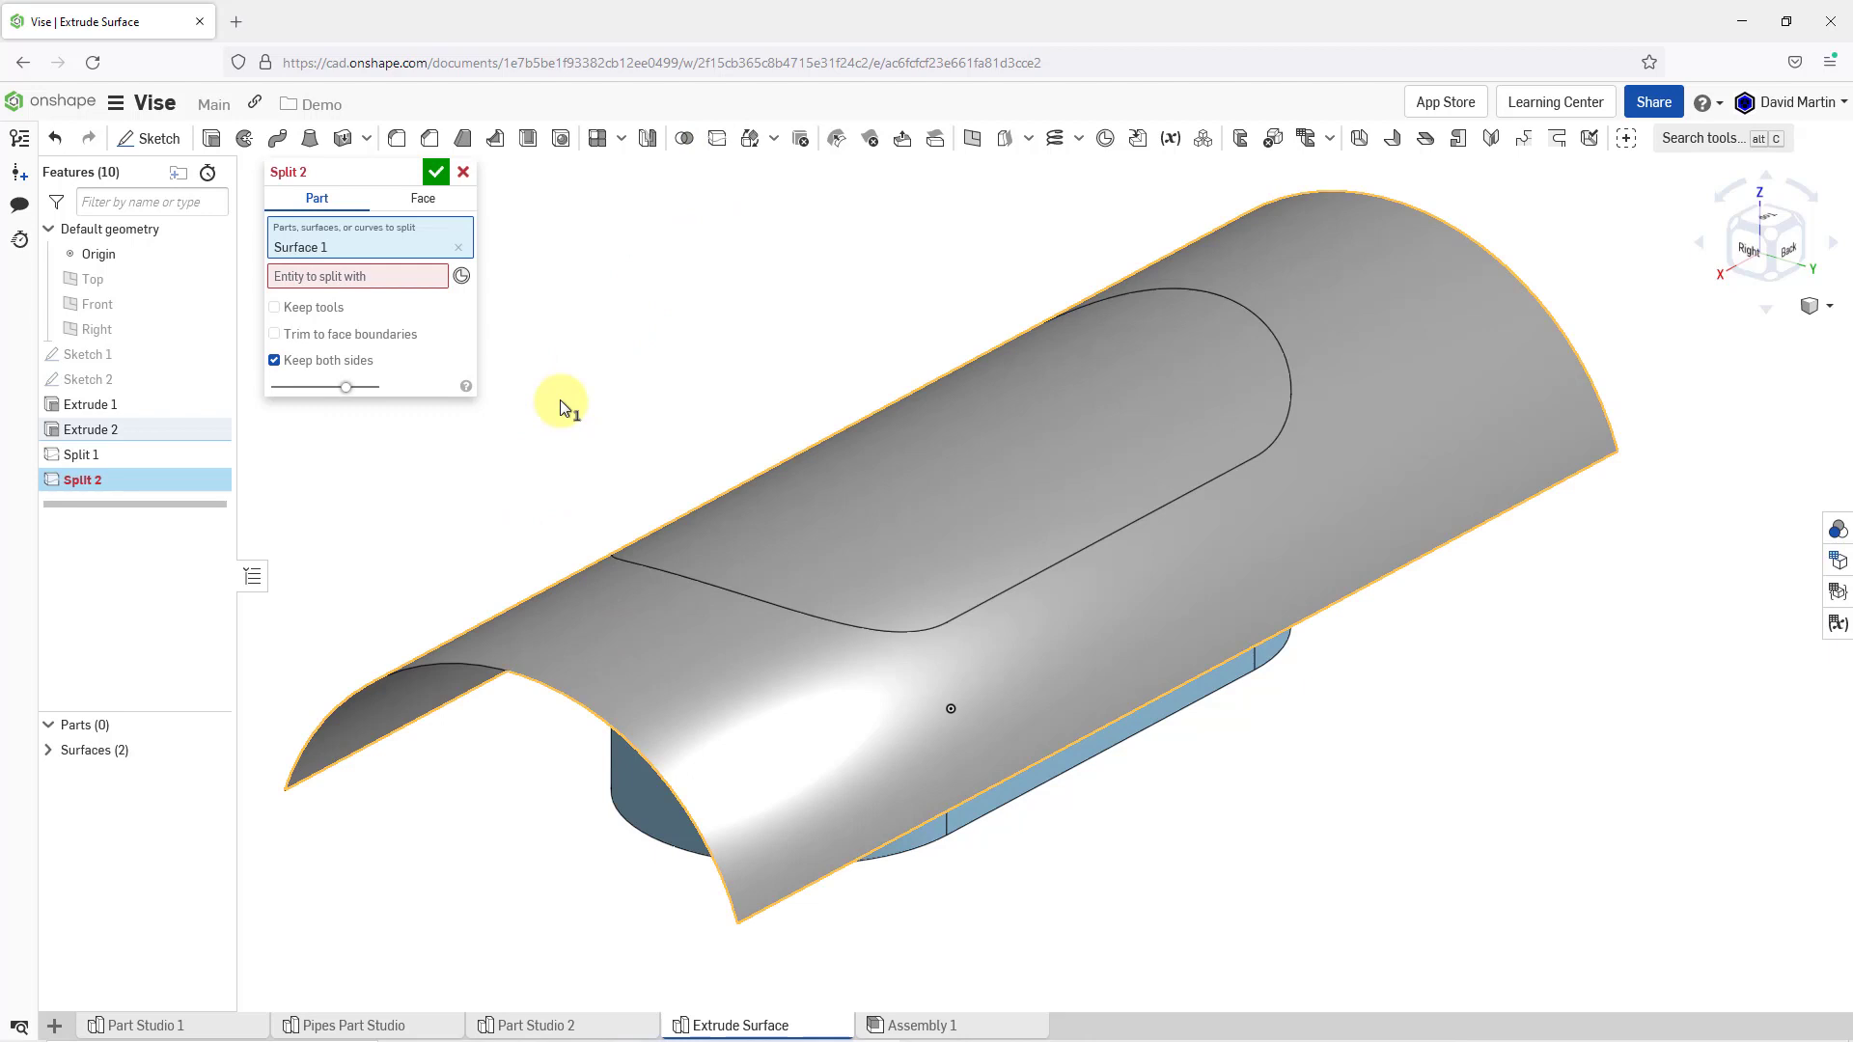
pyautogui.click(359, 277)
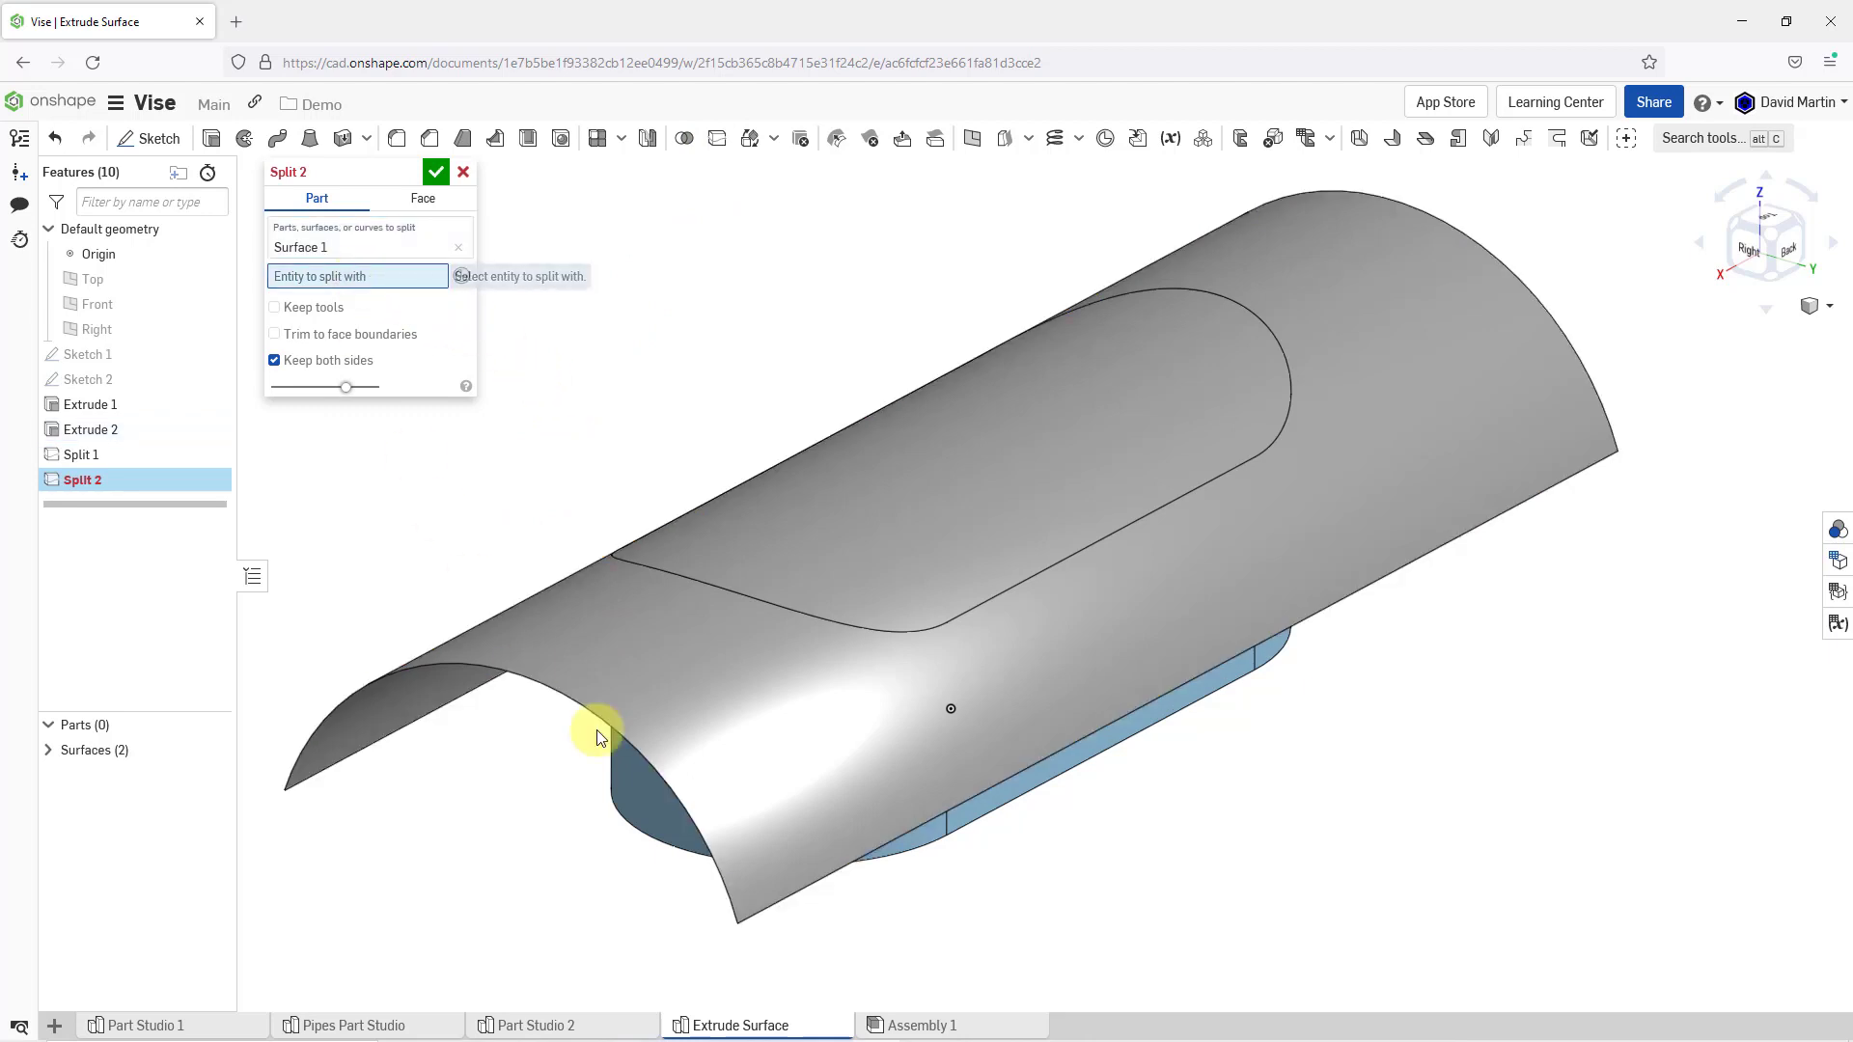
pyautogui.click(1035, 784)
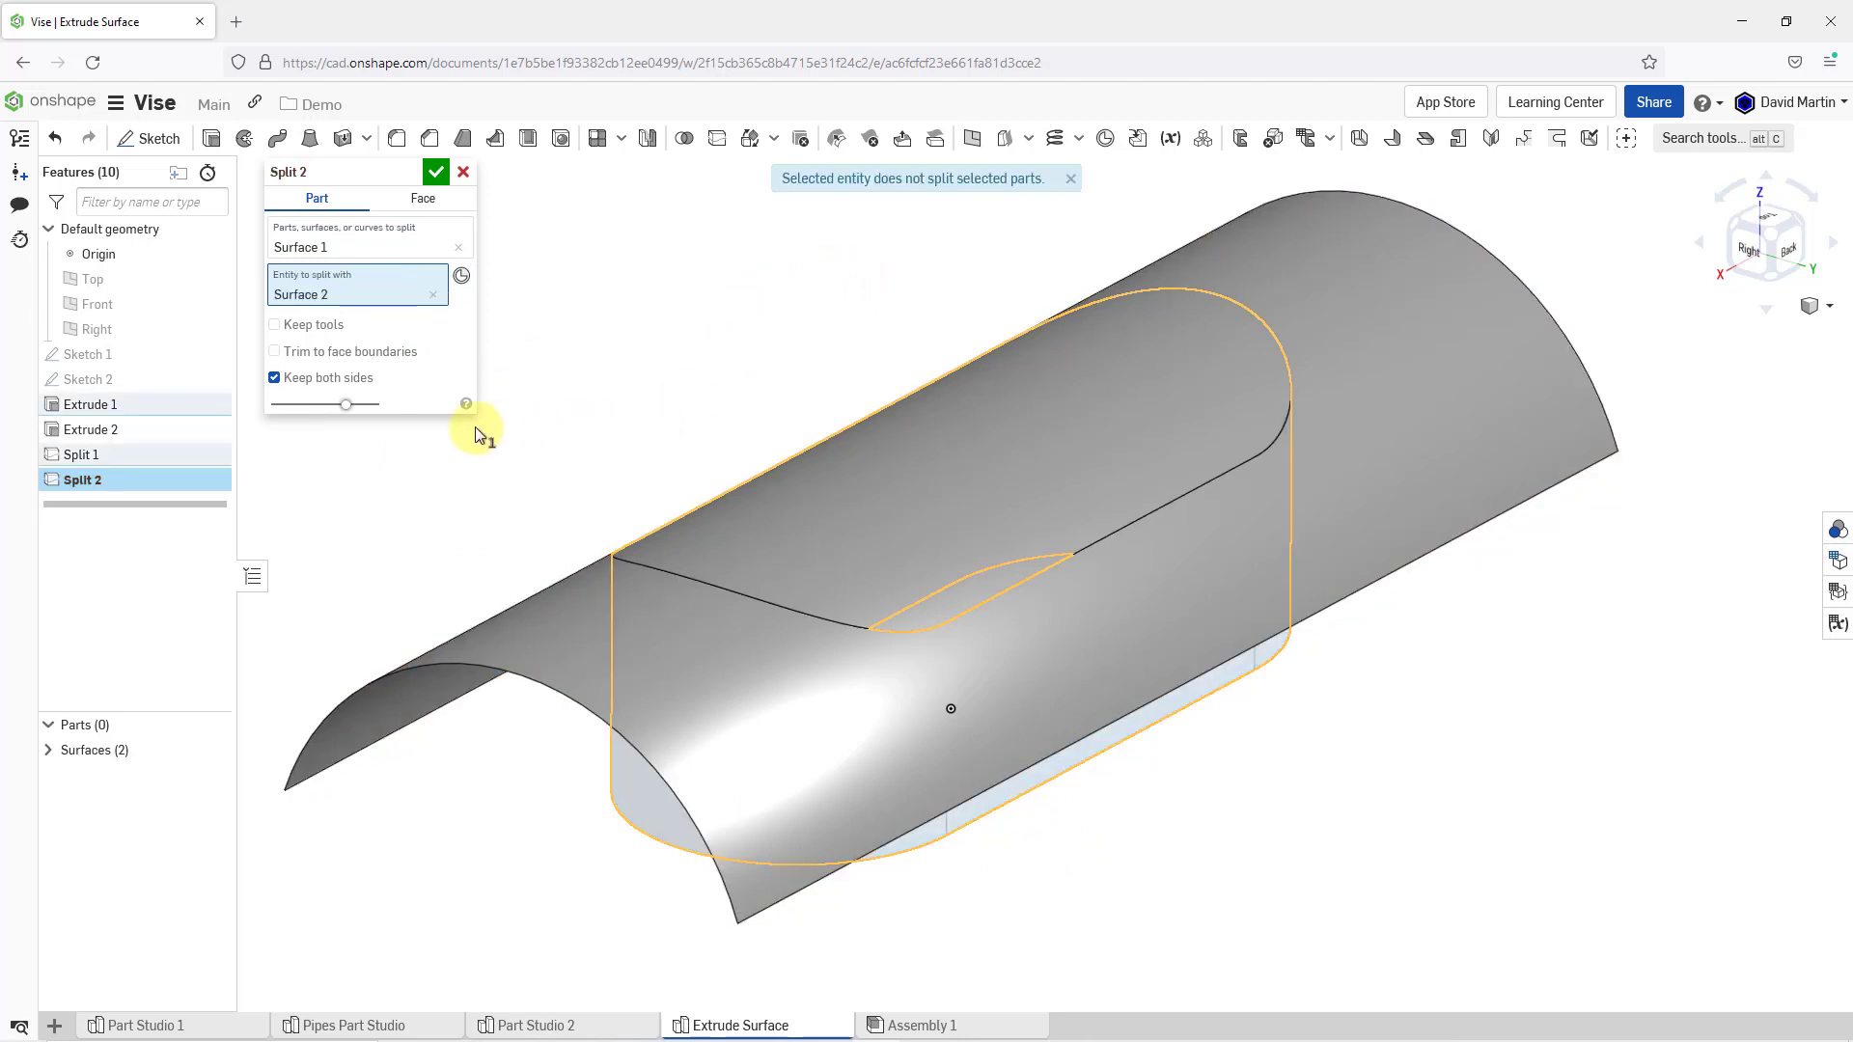
pyautogui.click(275, 324)
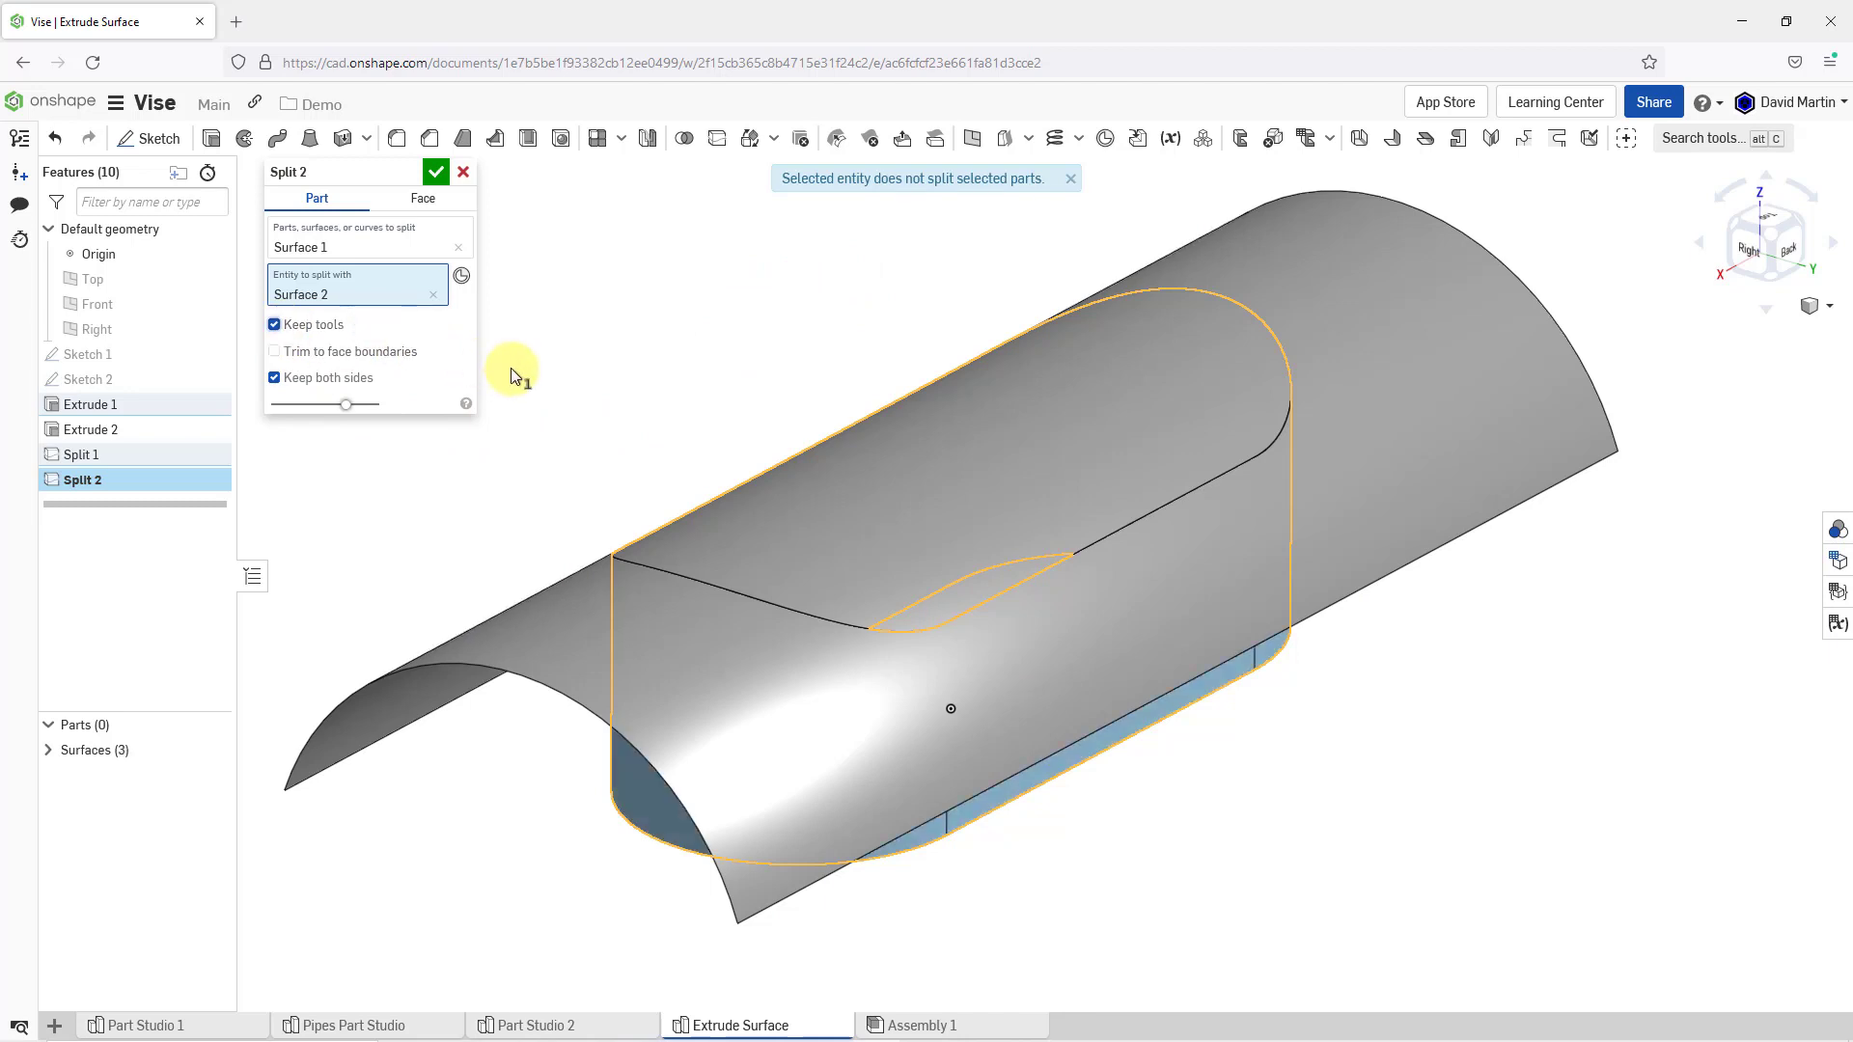
pyautogui.click(275, 379)
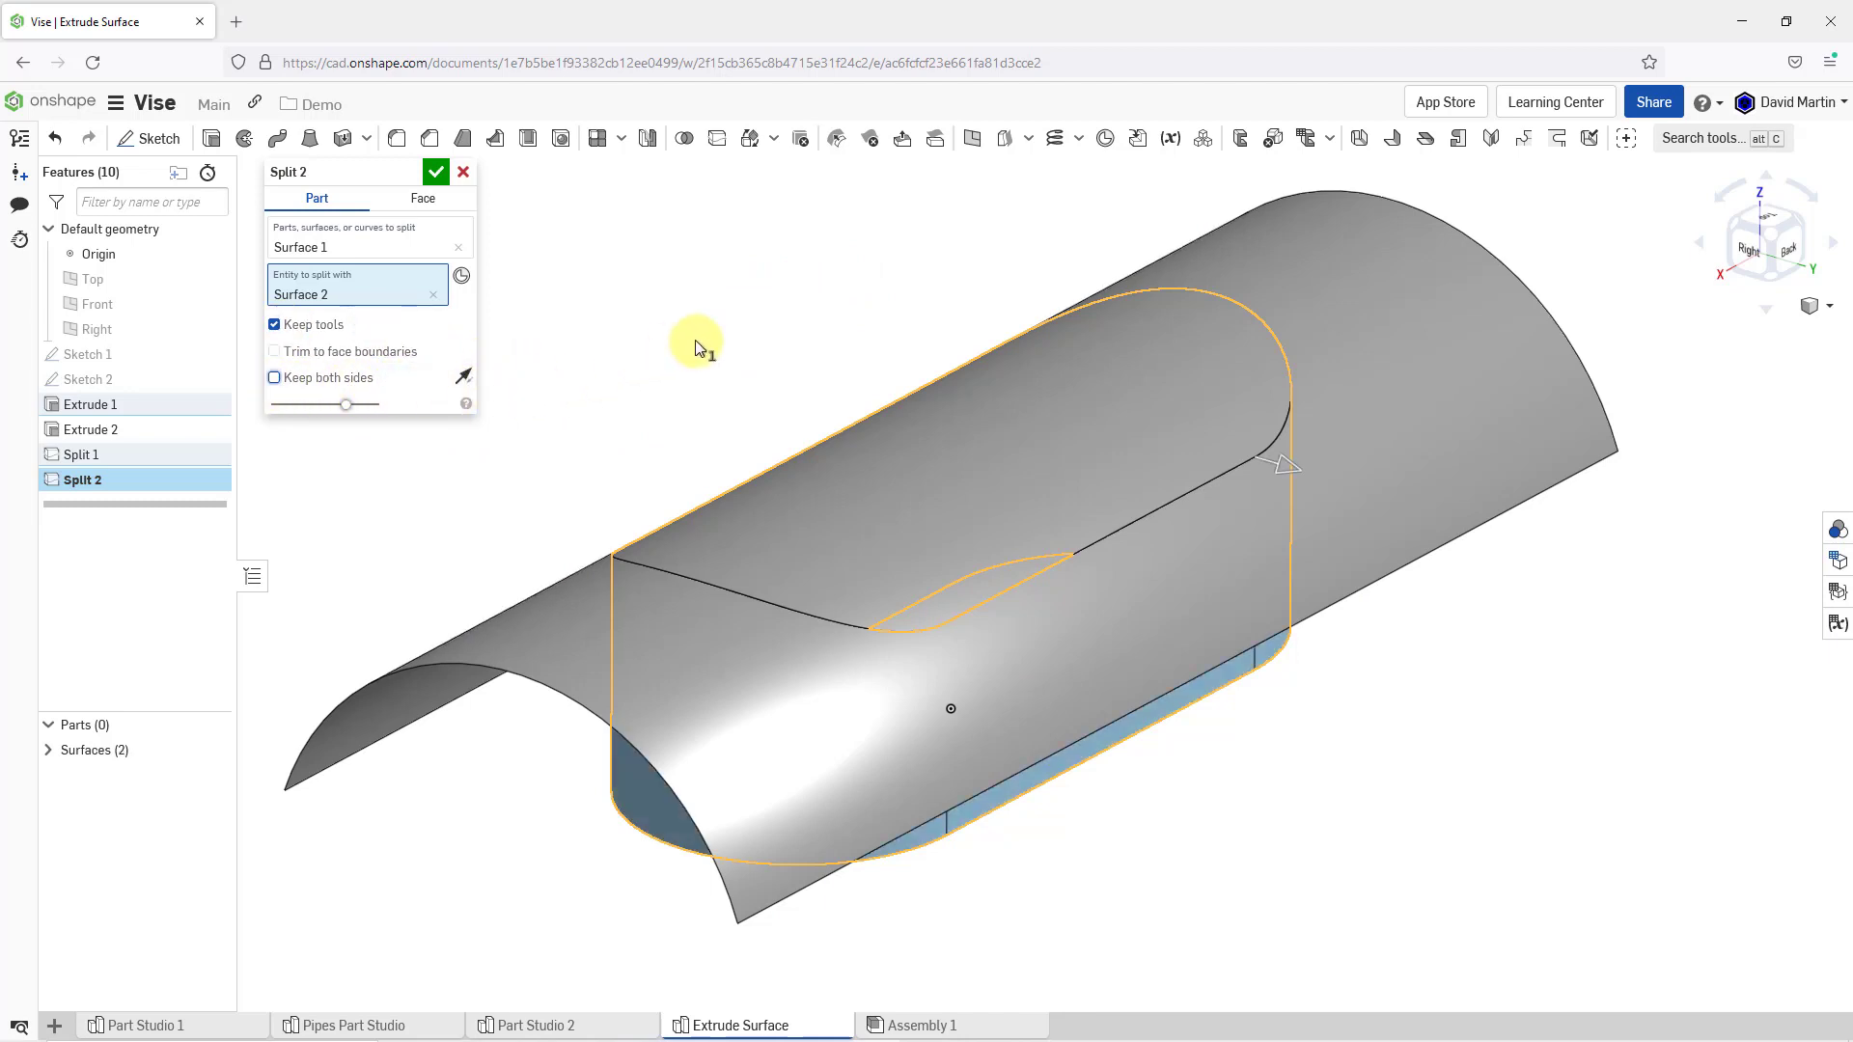
pyautogui.click(439, 174)
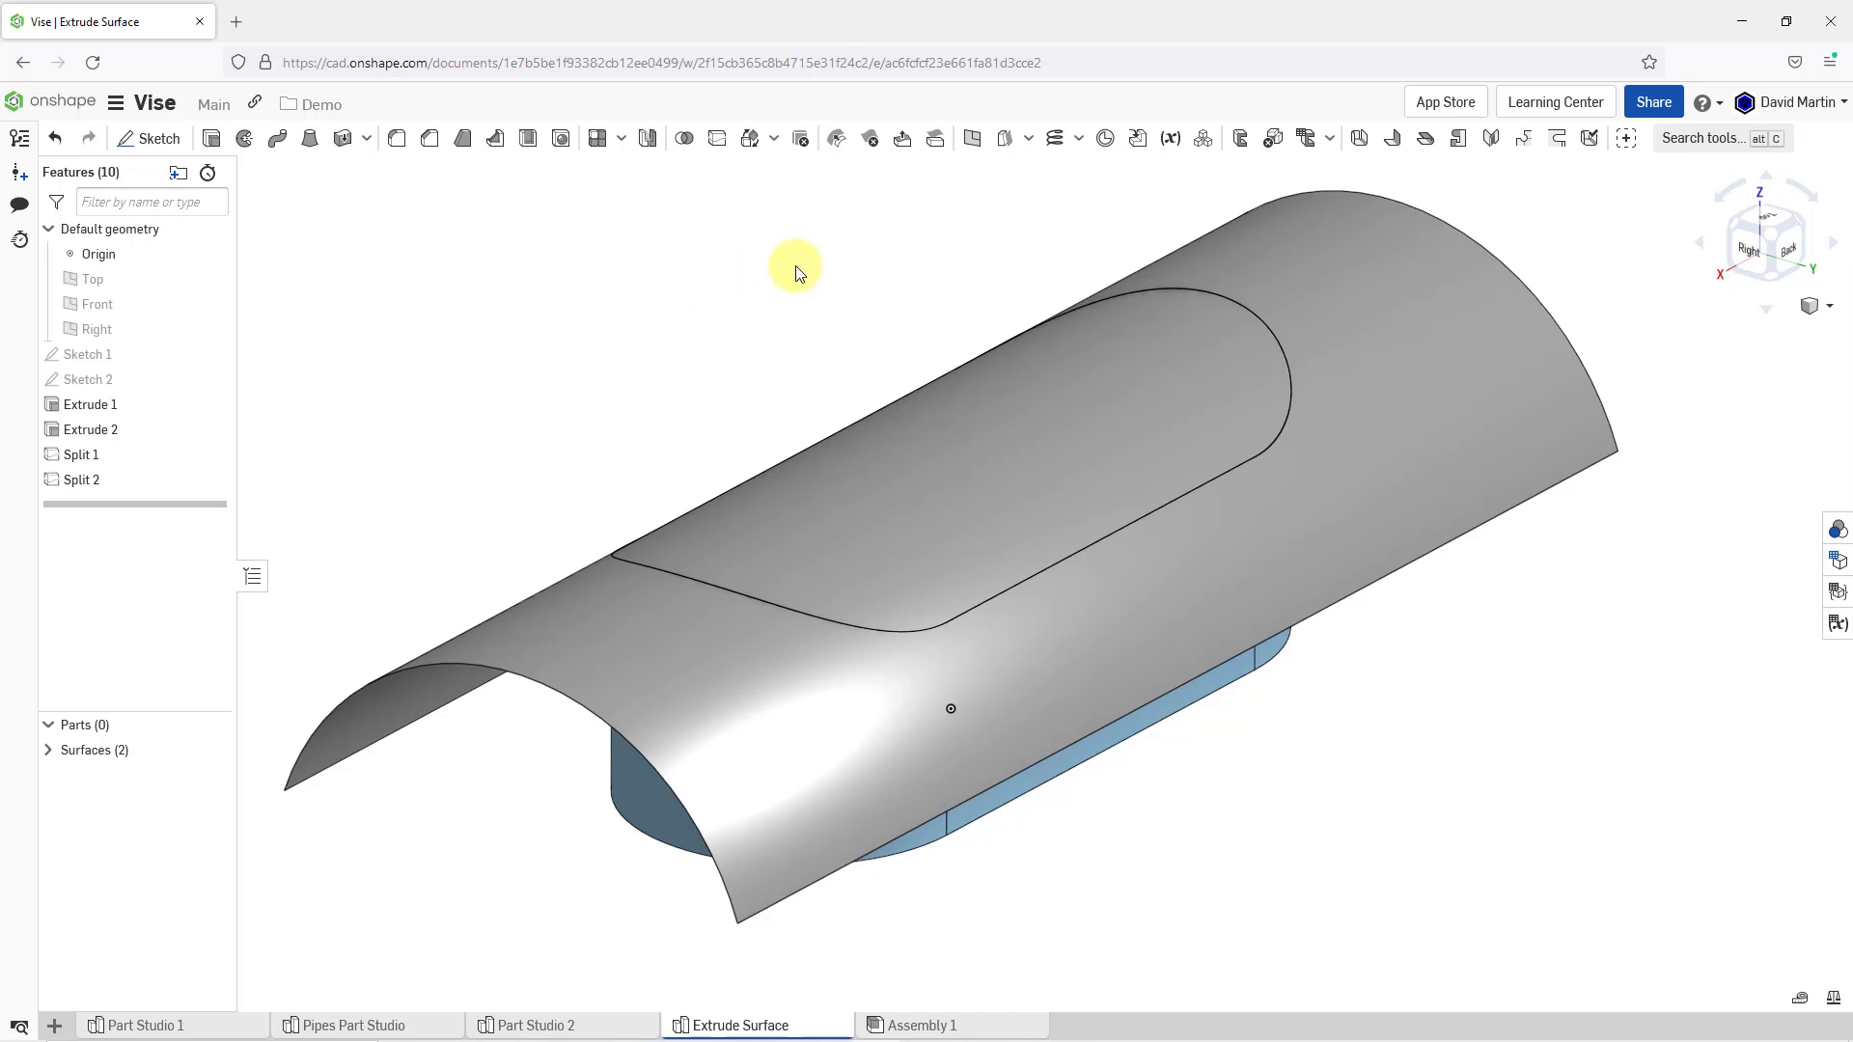
# Delete the large outer curved face of Extrude 2, leaving the result open
pyautogui.click(900, 137)
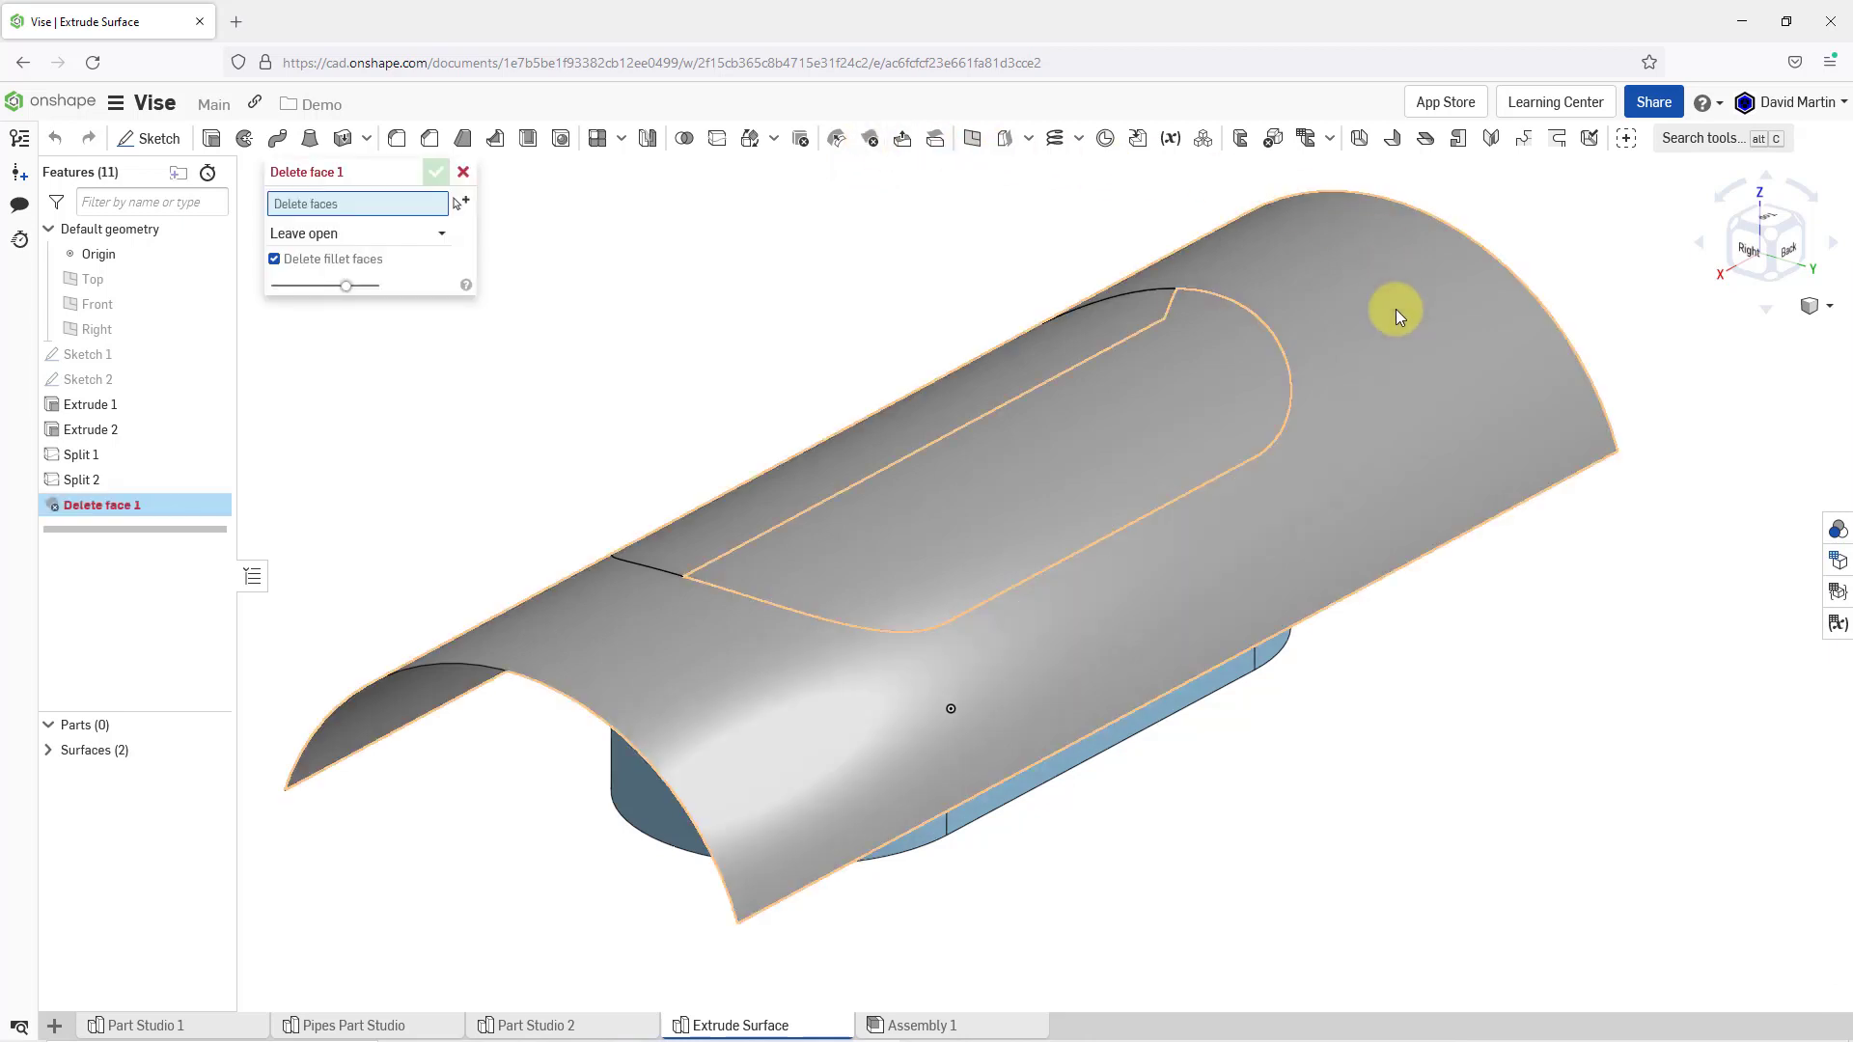
pyautogui.click(1395, 309)
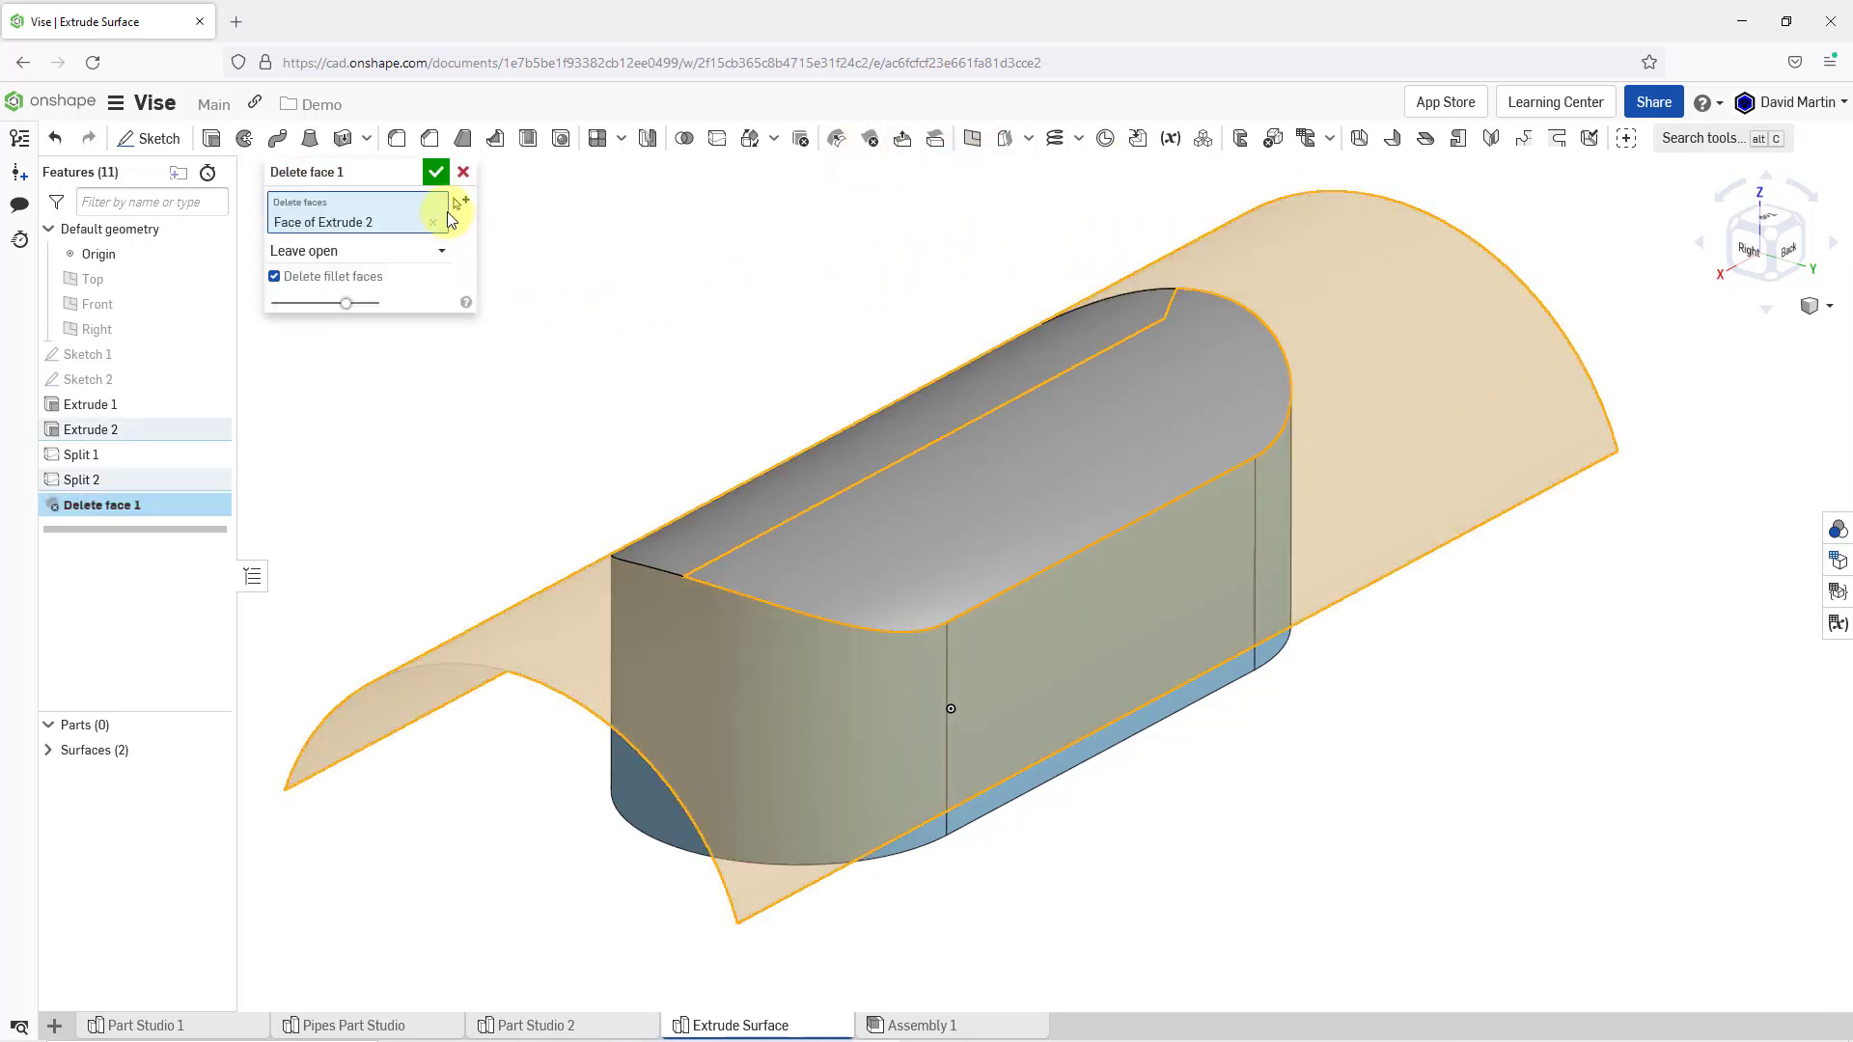
pyautogui.click(435, 172)
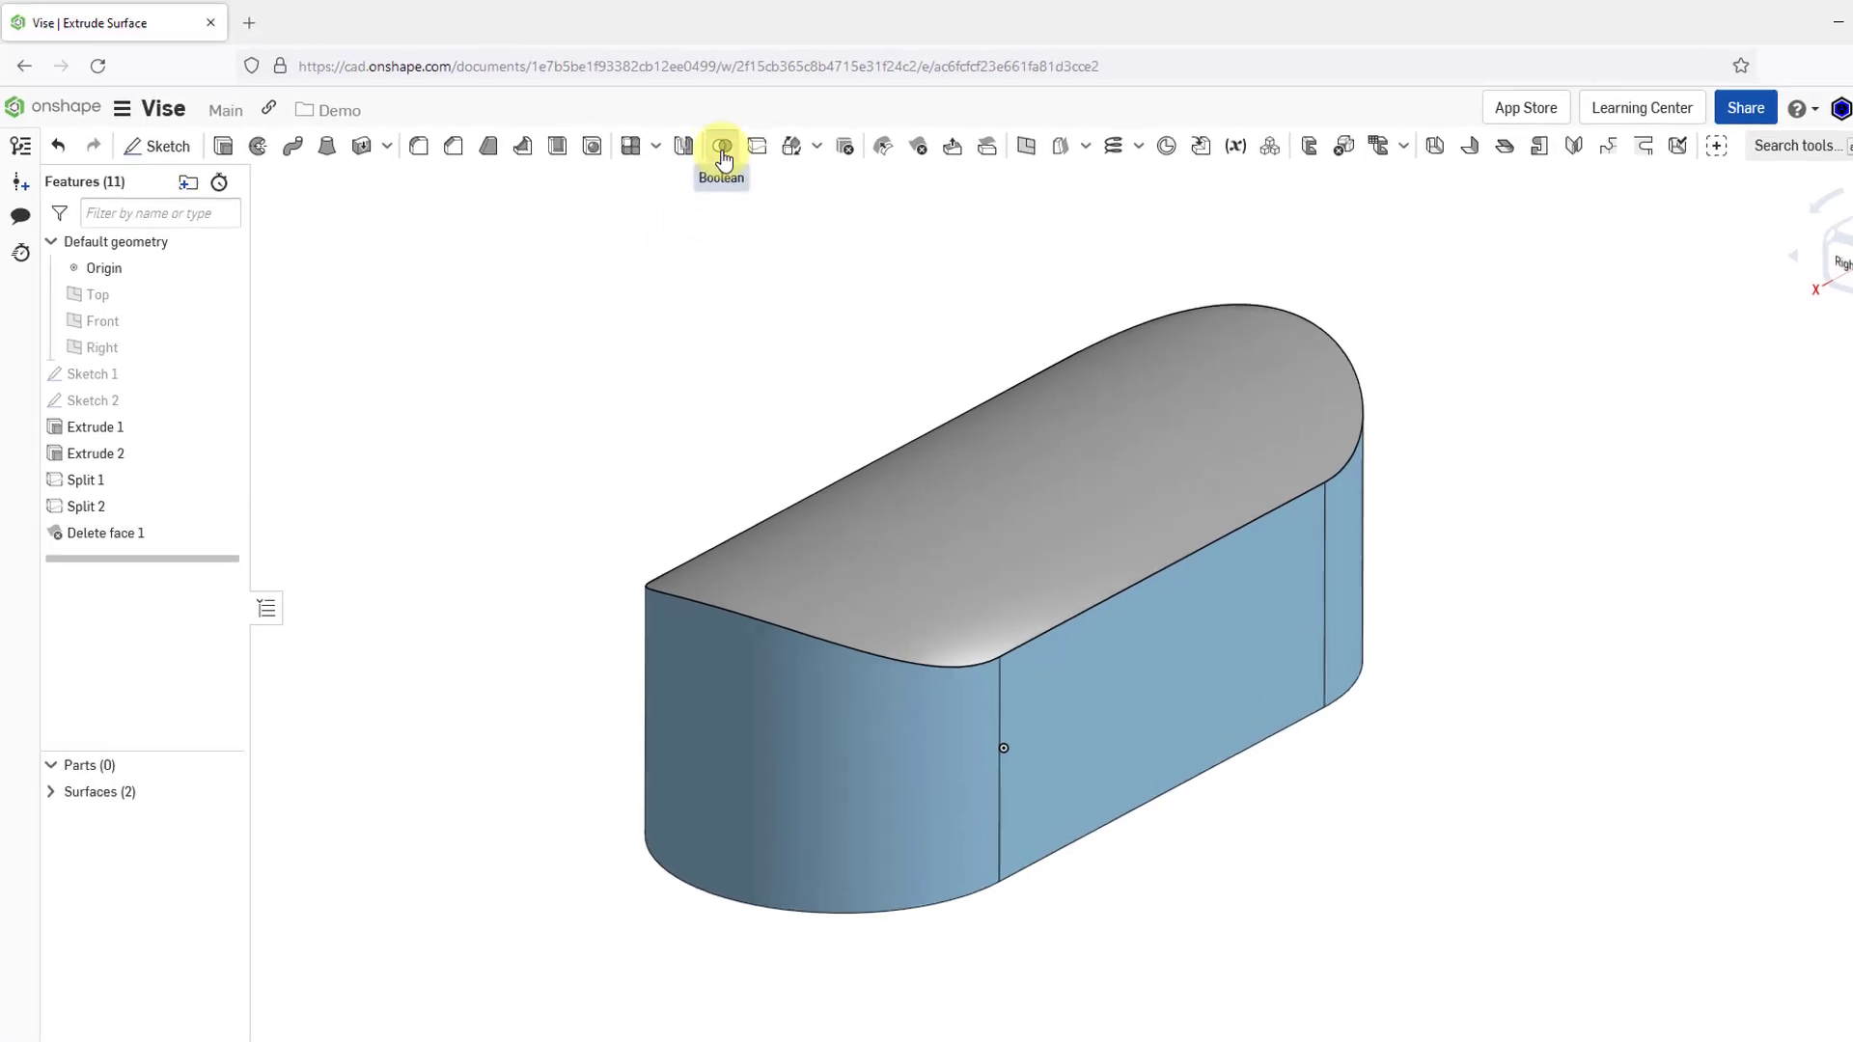
# Unite Surface 1 and Surface 2 into a single surface with Boolean 1
pyautogui.click(723, 150)
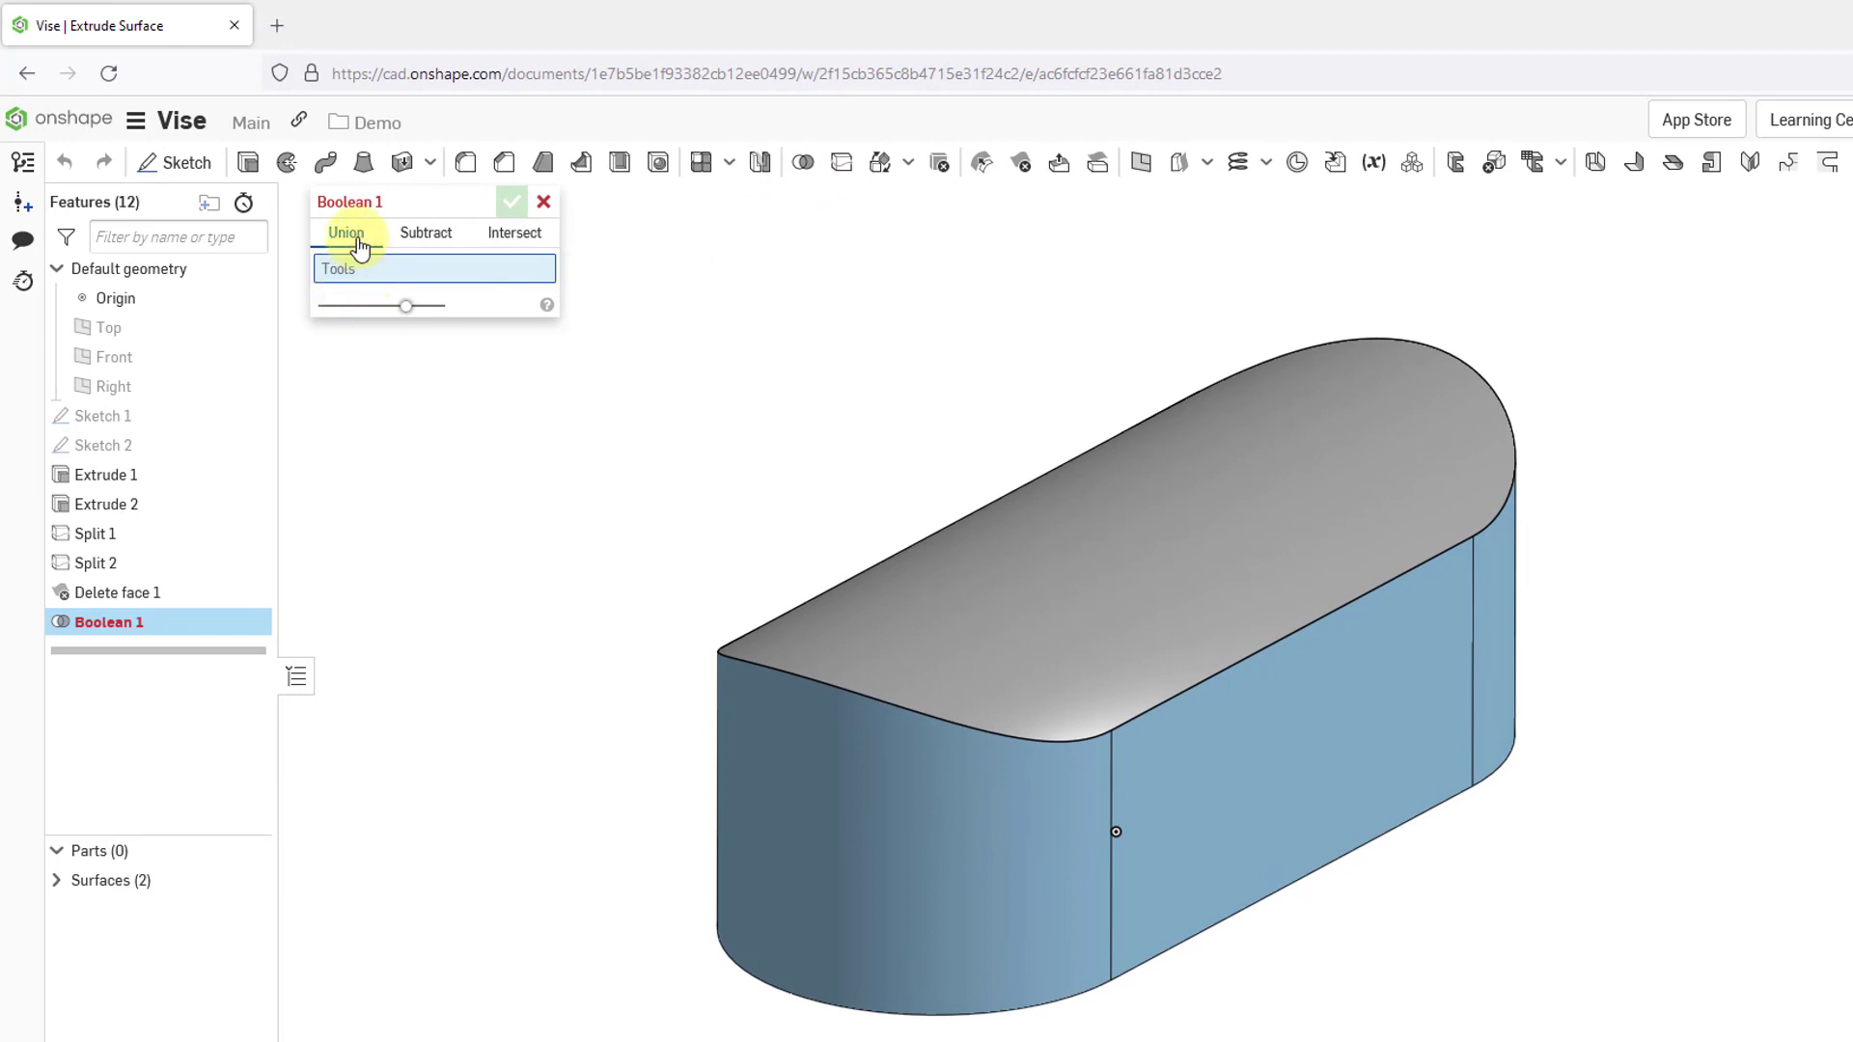
pyautogui.click(423, 255)
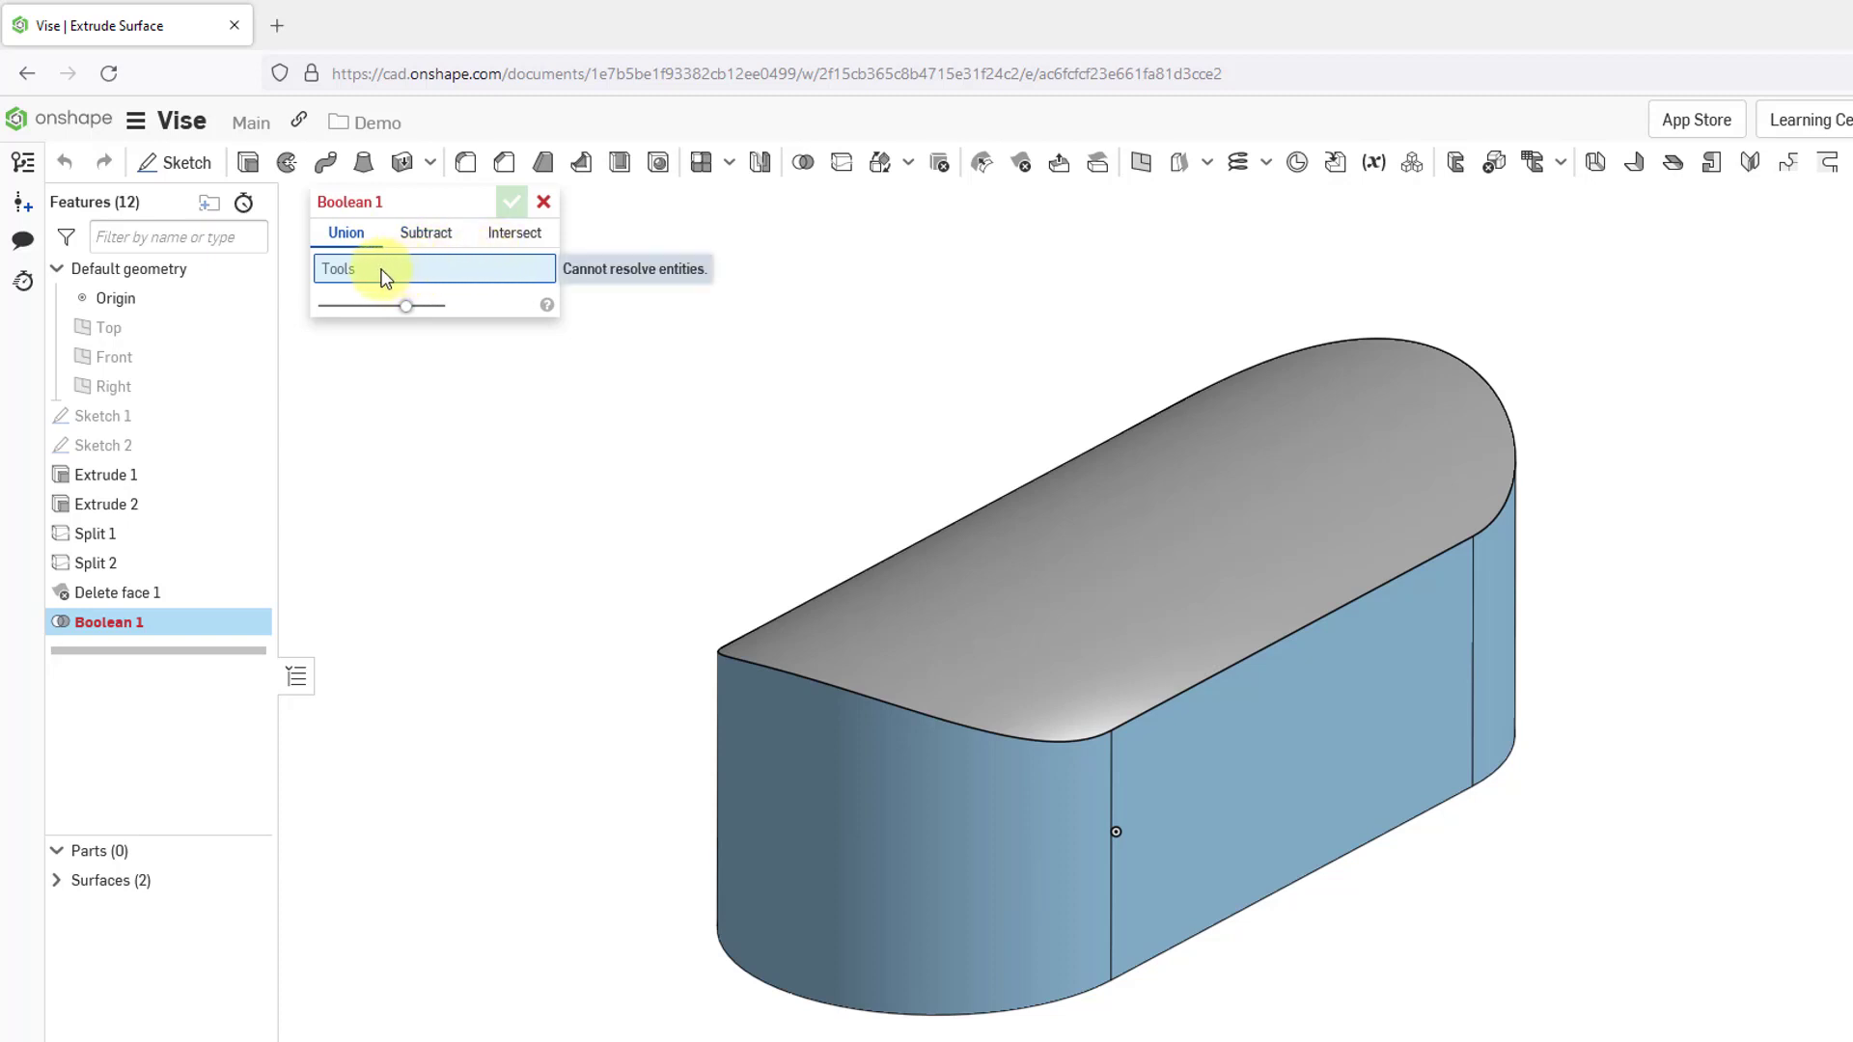
pyautogui.click(876, 855)
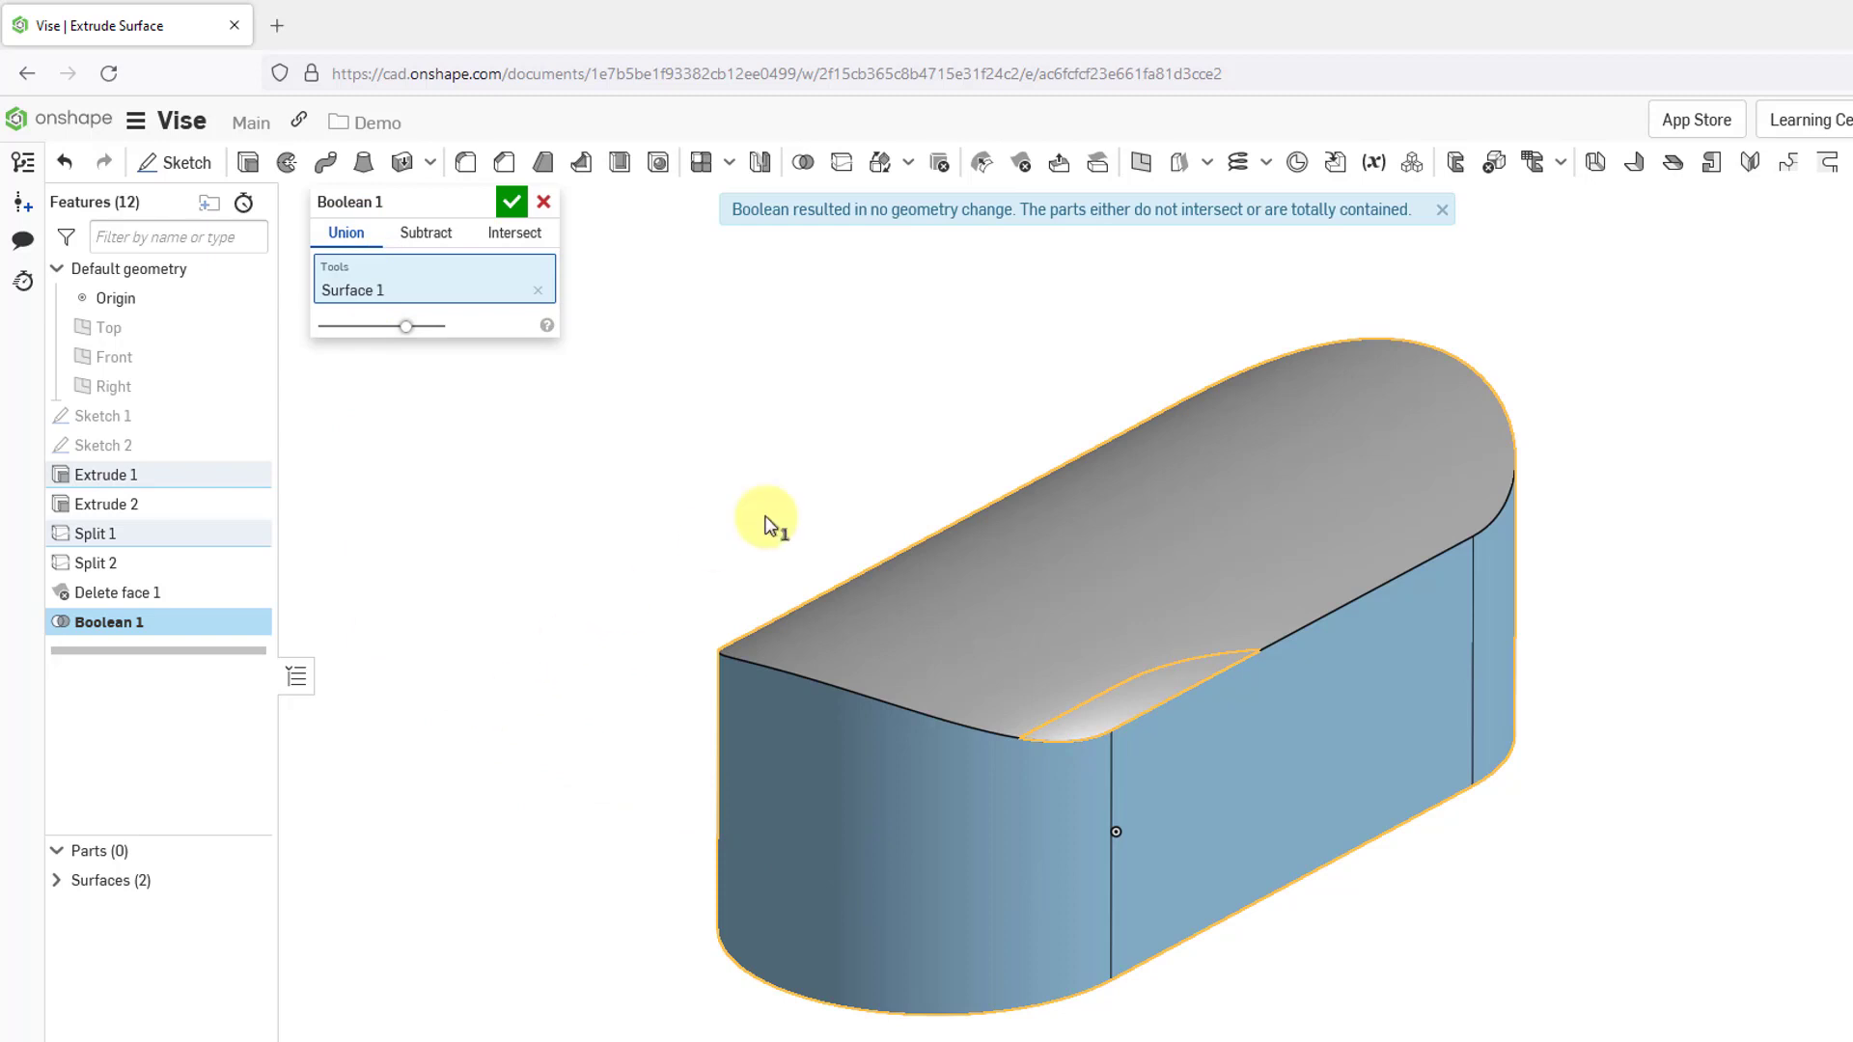
pyautogui.click(902, 502)
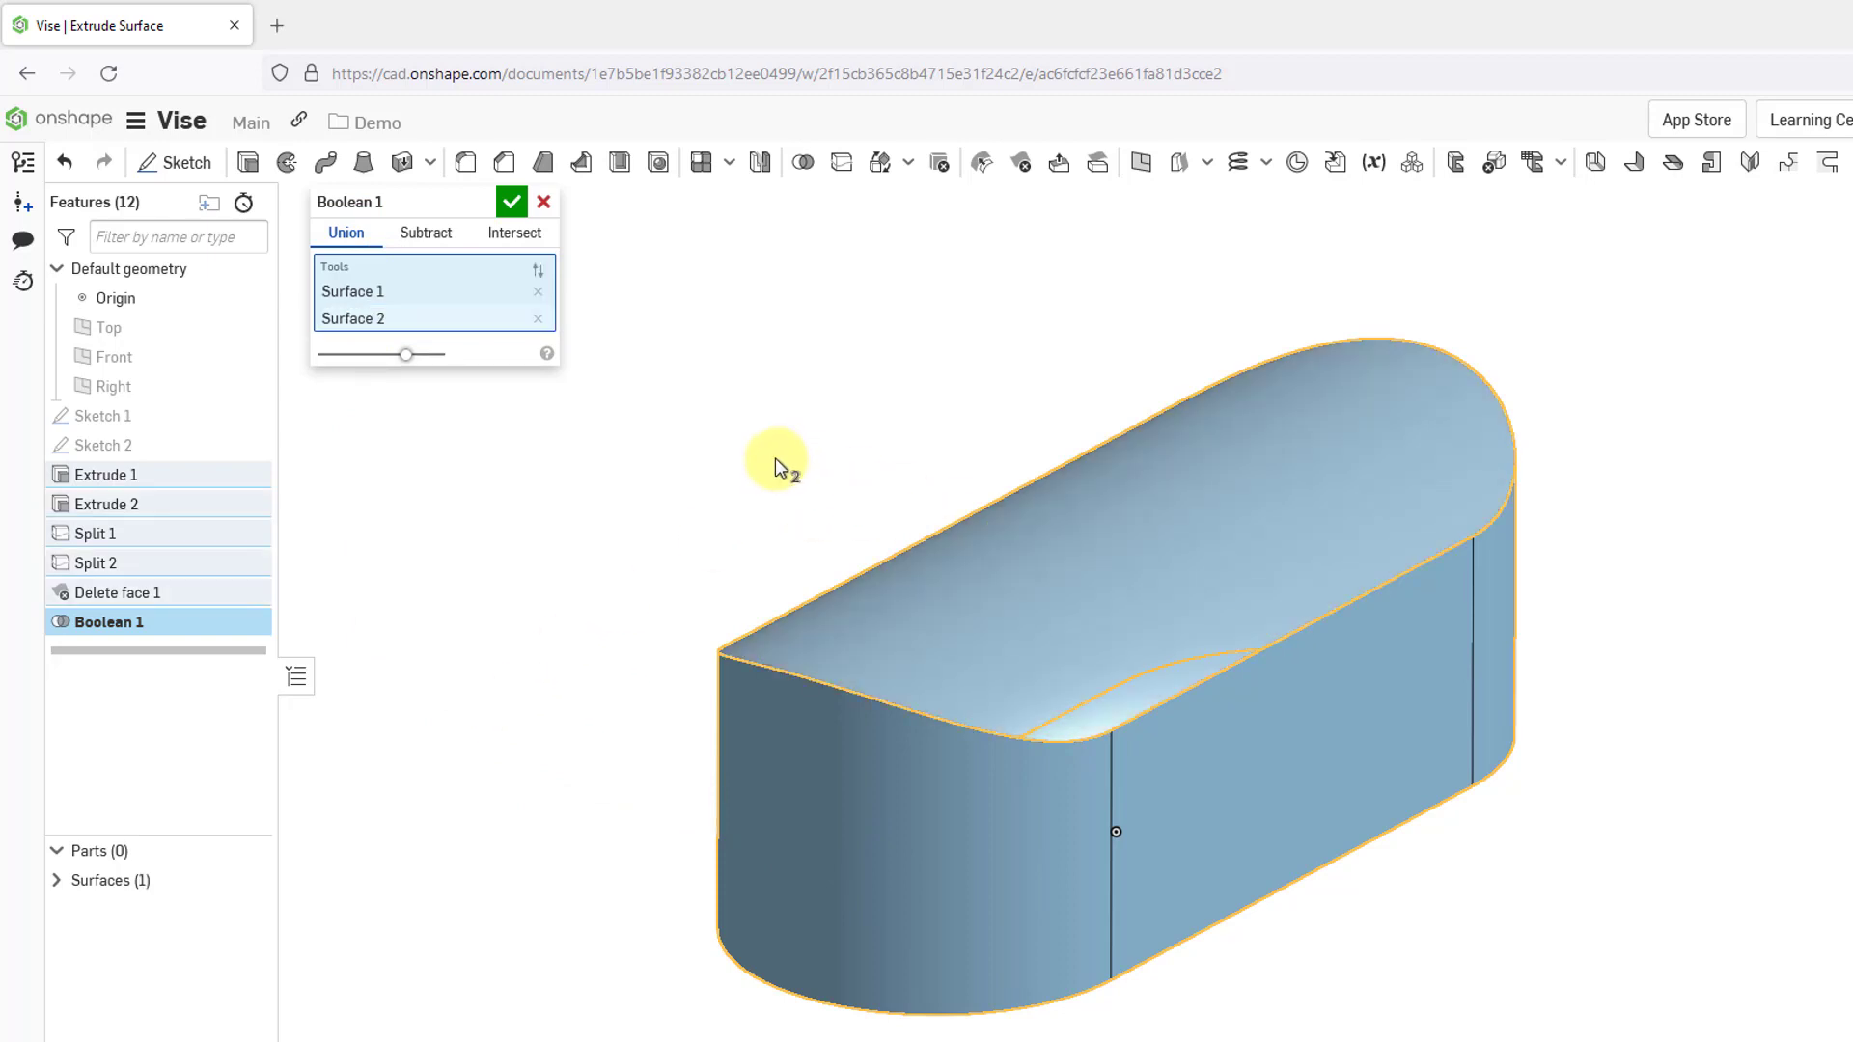
pyautogui.moveTo(820, 475)
pyautogui.mouseDown(button='right')
pyautogui.moveTo(867, 341)
pyautogui.moveTo(886, 501)
pyautogui.mouseUp(button='right')
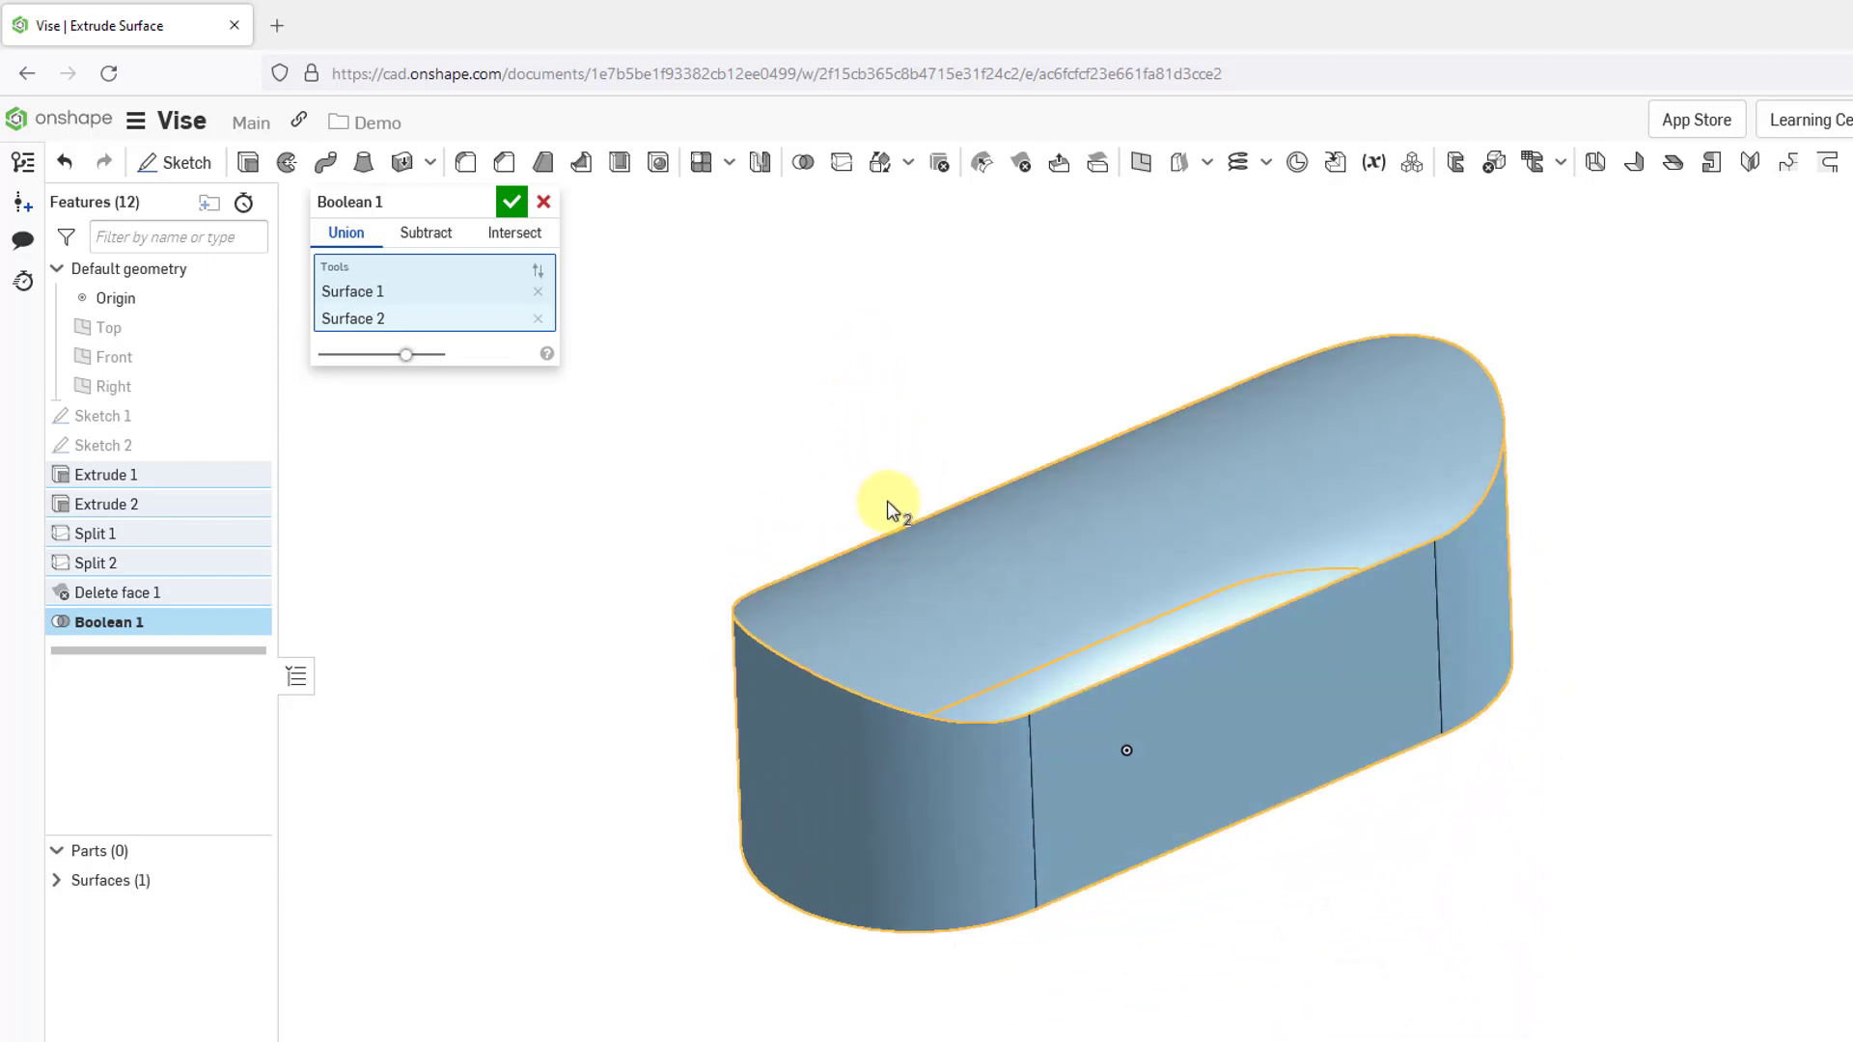
pyautogui.click(512, 201)
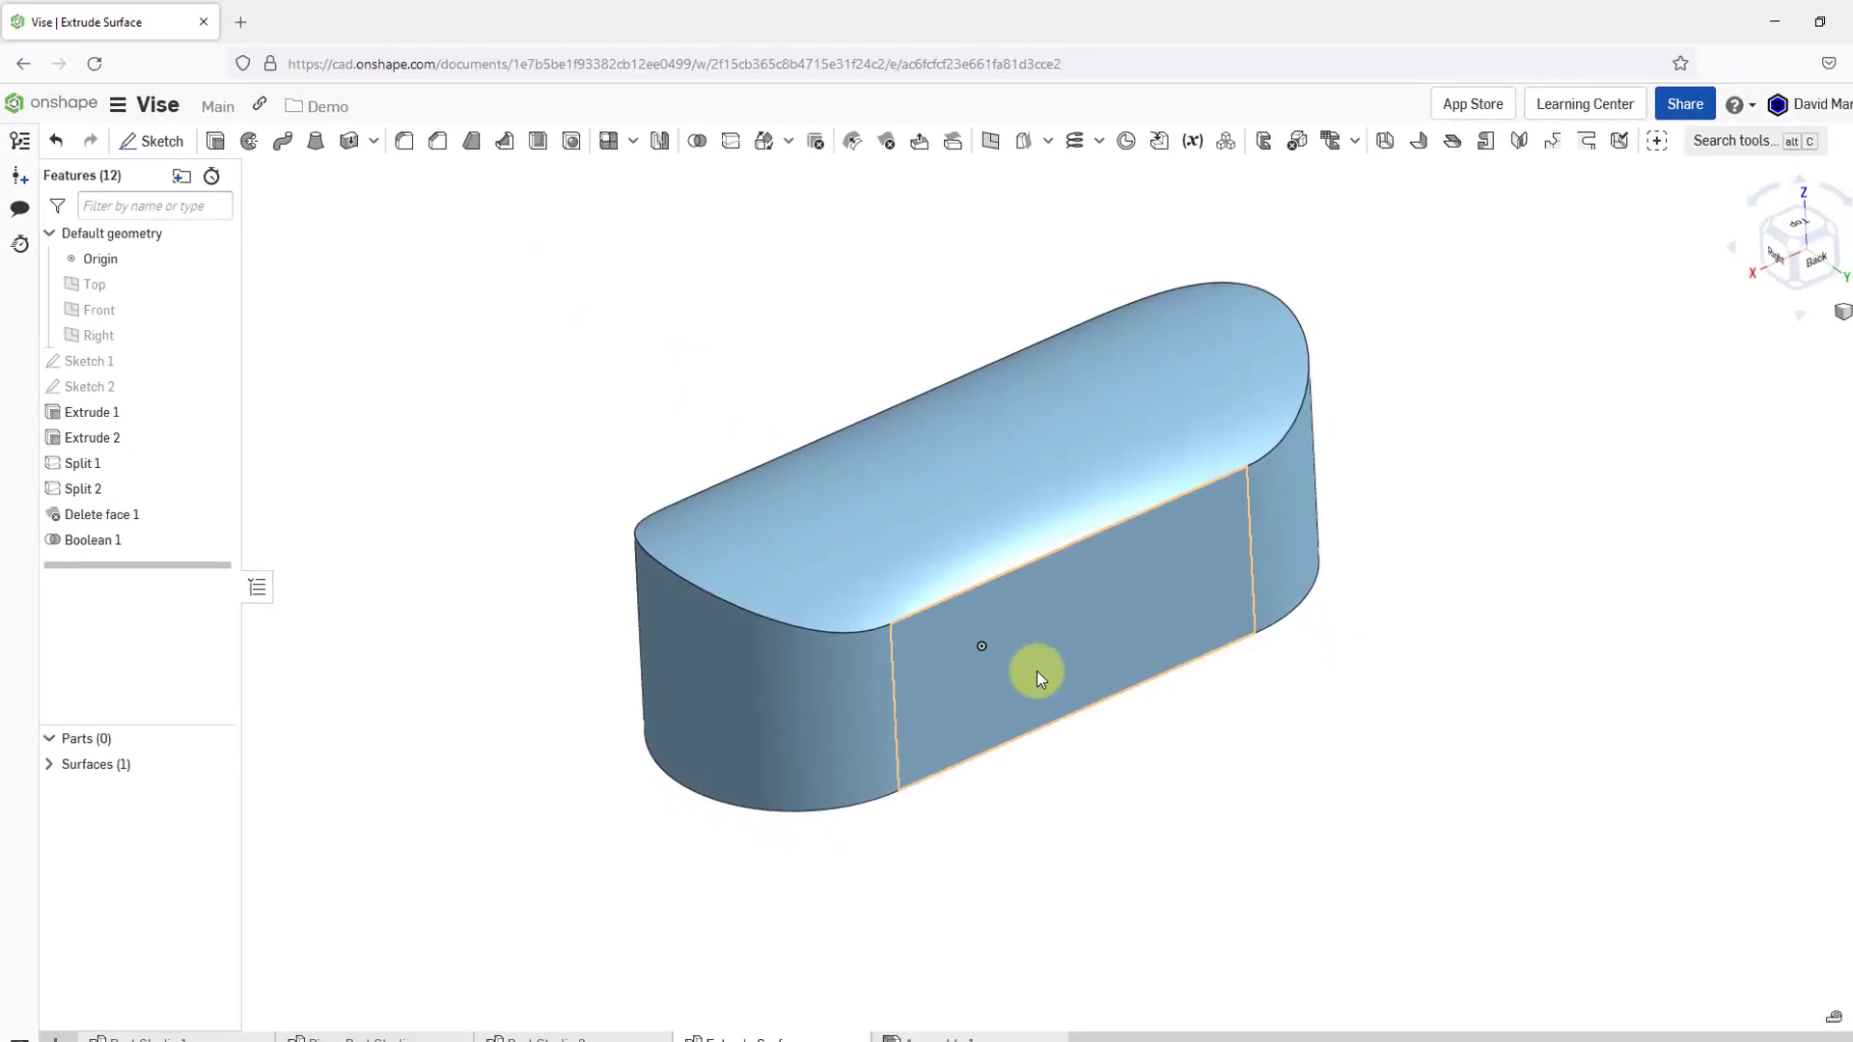
pyautogui.moveTo(1036, 670); pyautogui.dragTo(966, 380, button='right')
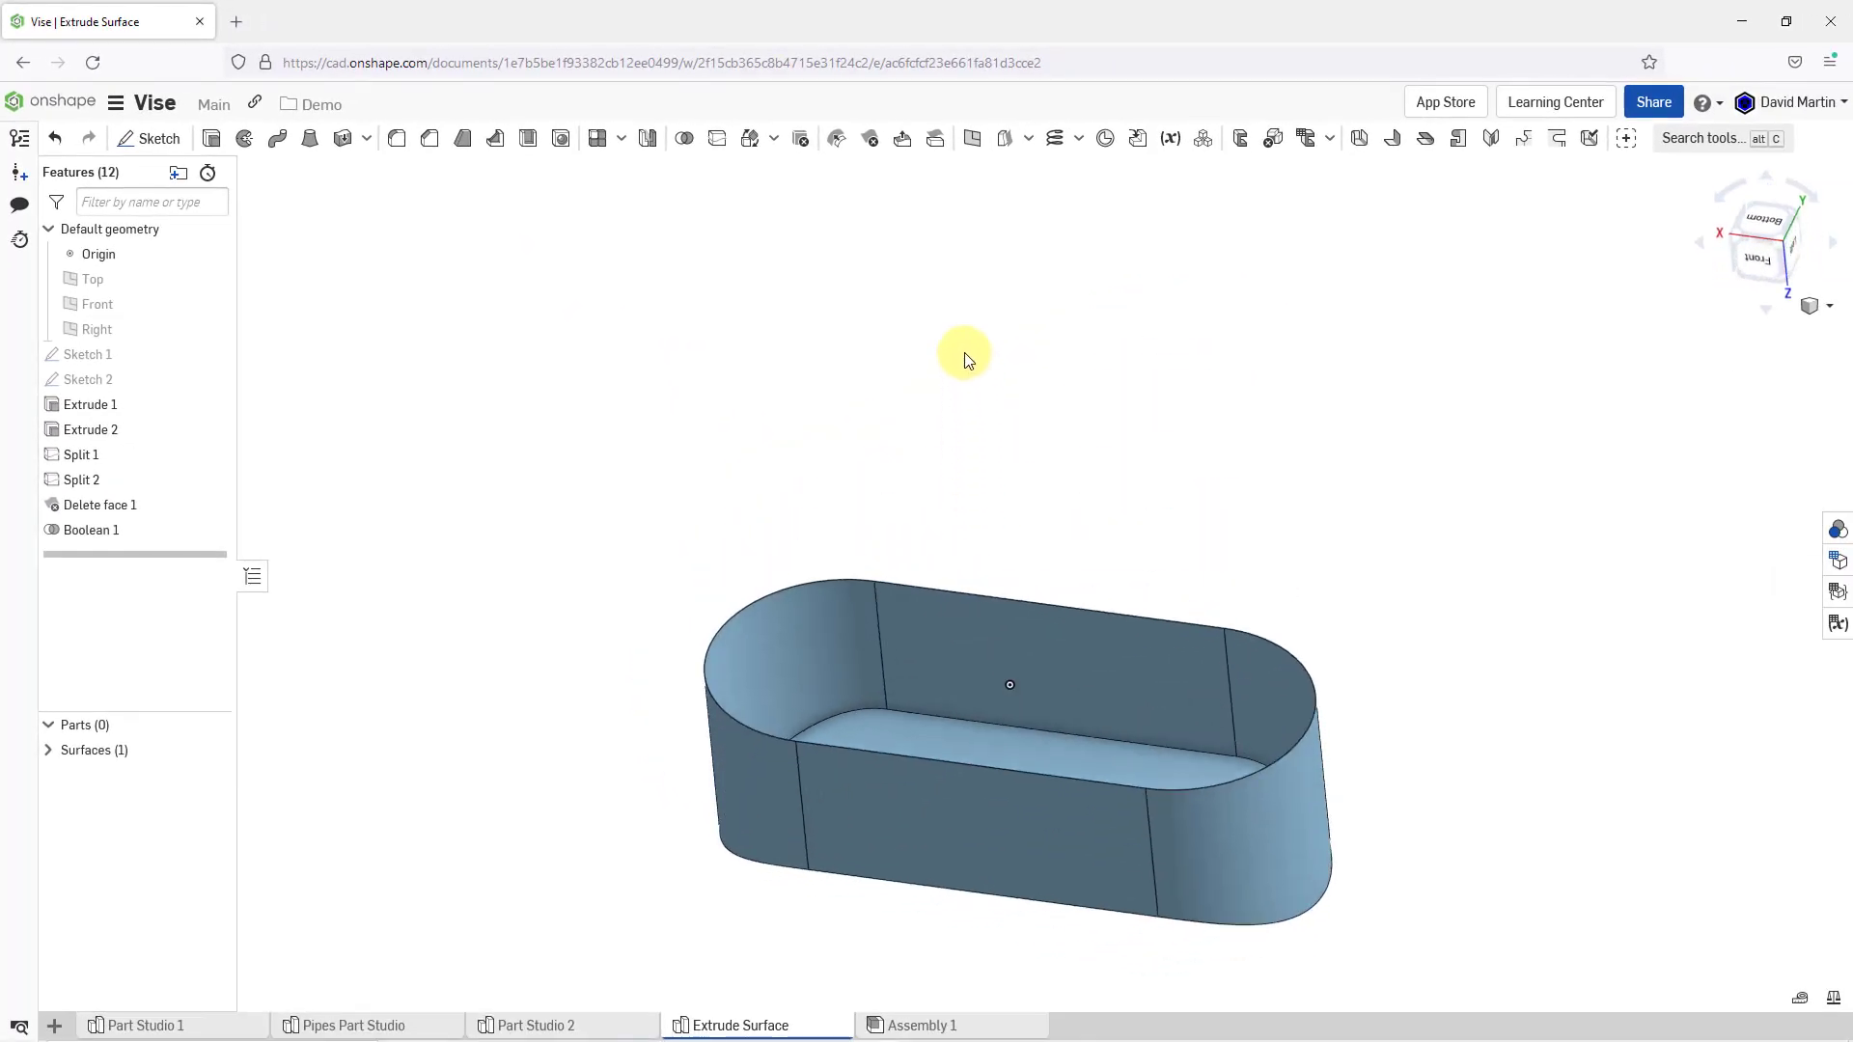
pyautogui.scroll(1, 1114, 901)
pyautogui.scroll(1, 1108, 948)
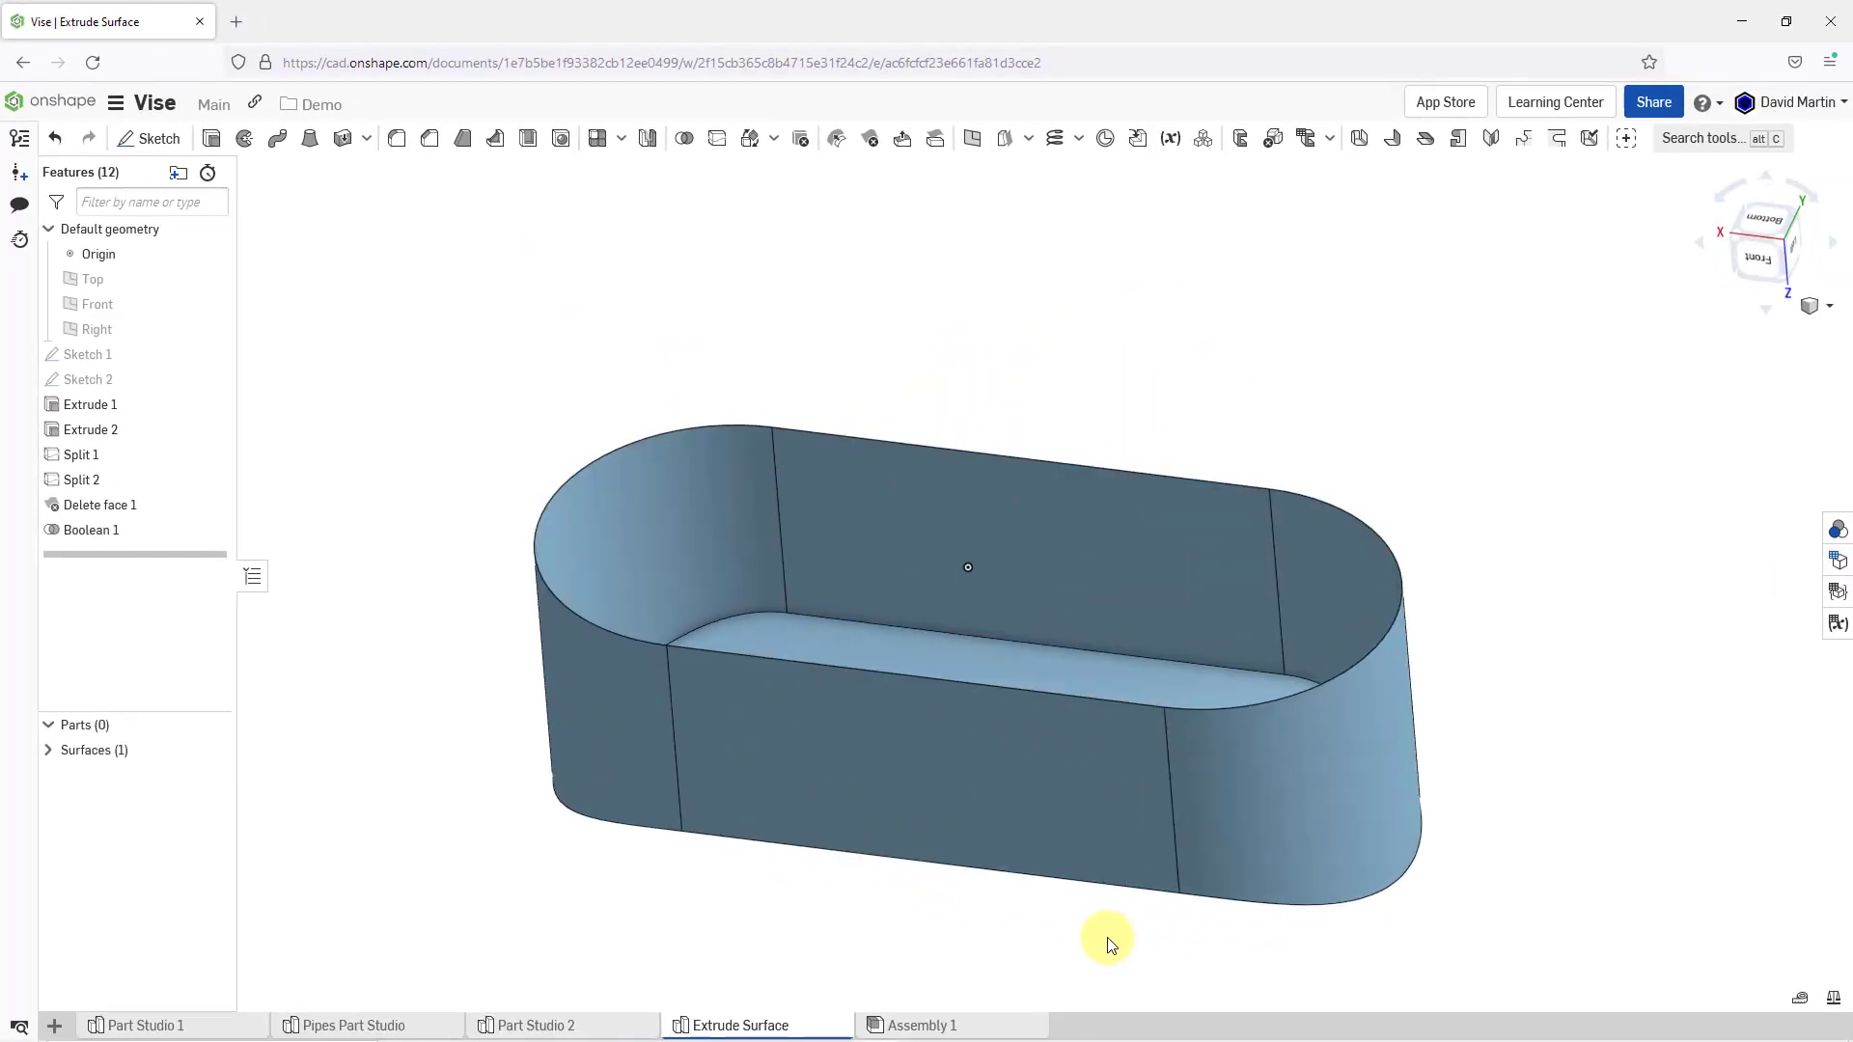
pyautogui.scroll(1, 1106, 942)
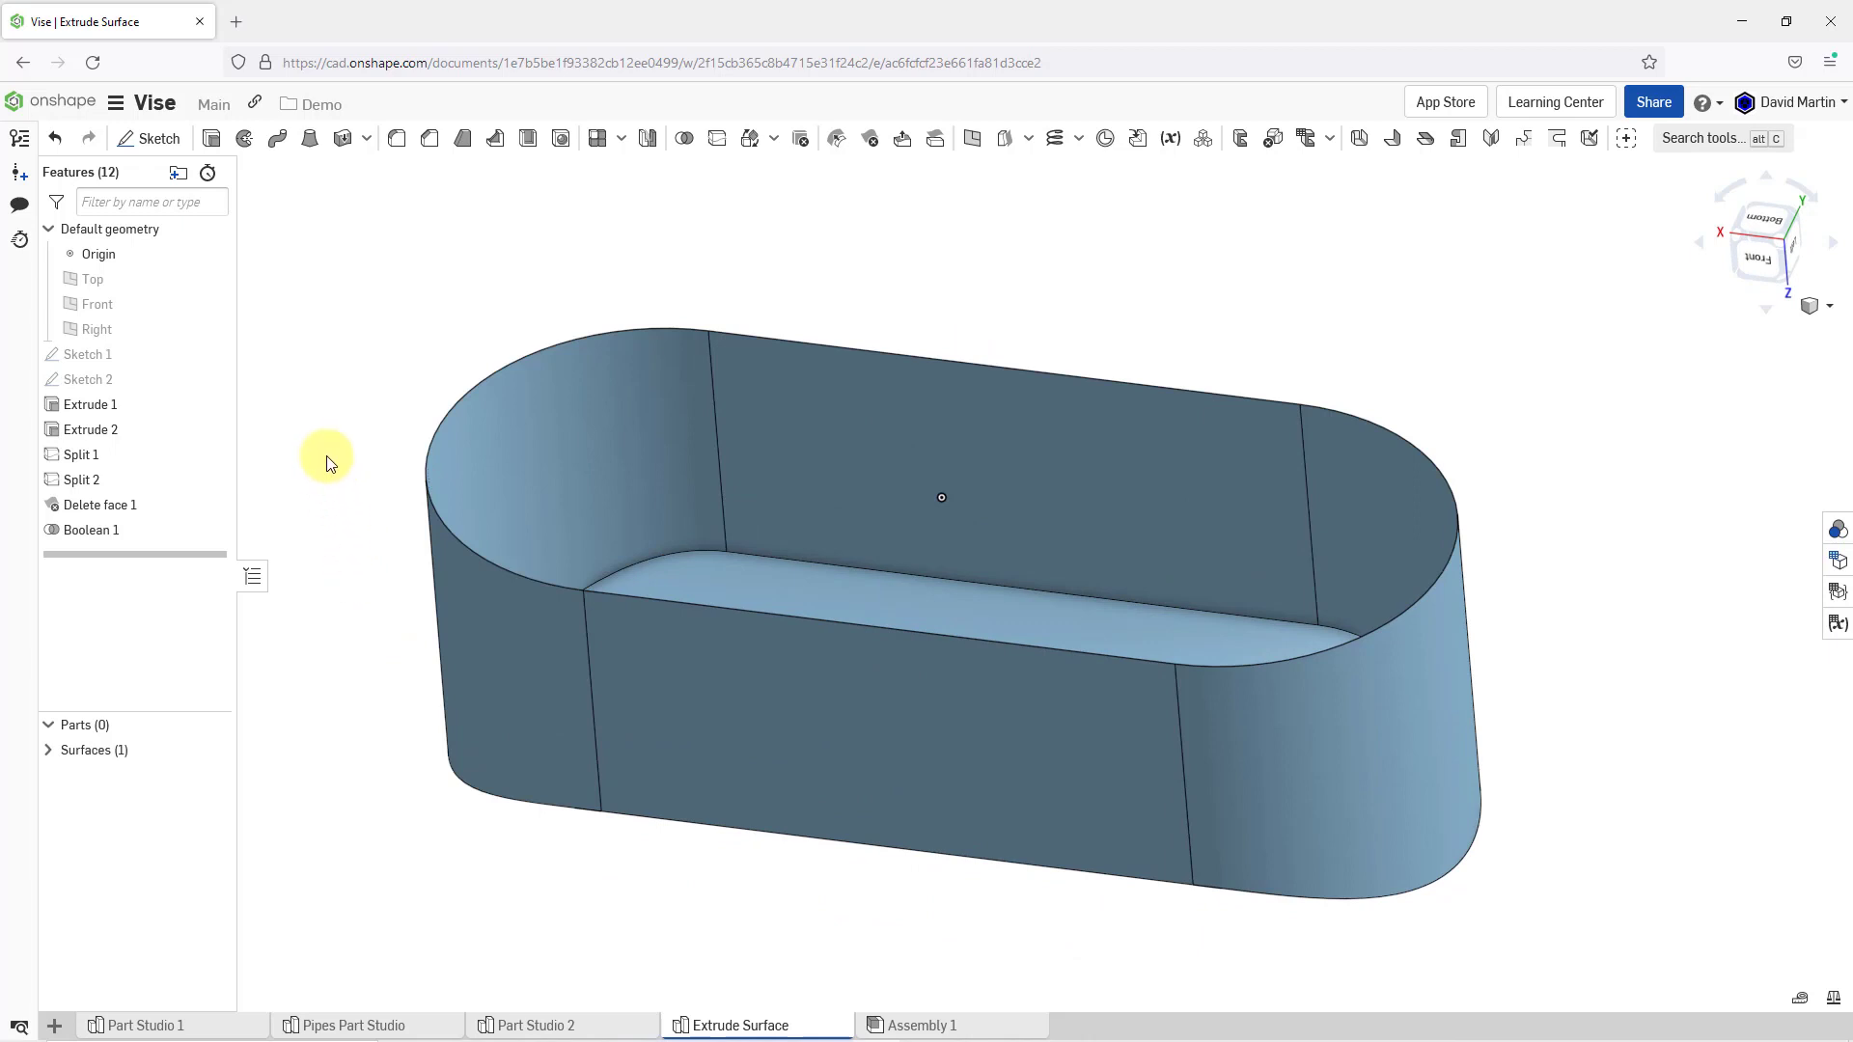
# Thicken the bottom, both end walls and both side walls 5 mm inward as Thicken 1
pyautogui.click(342, 144)
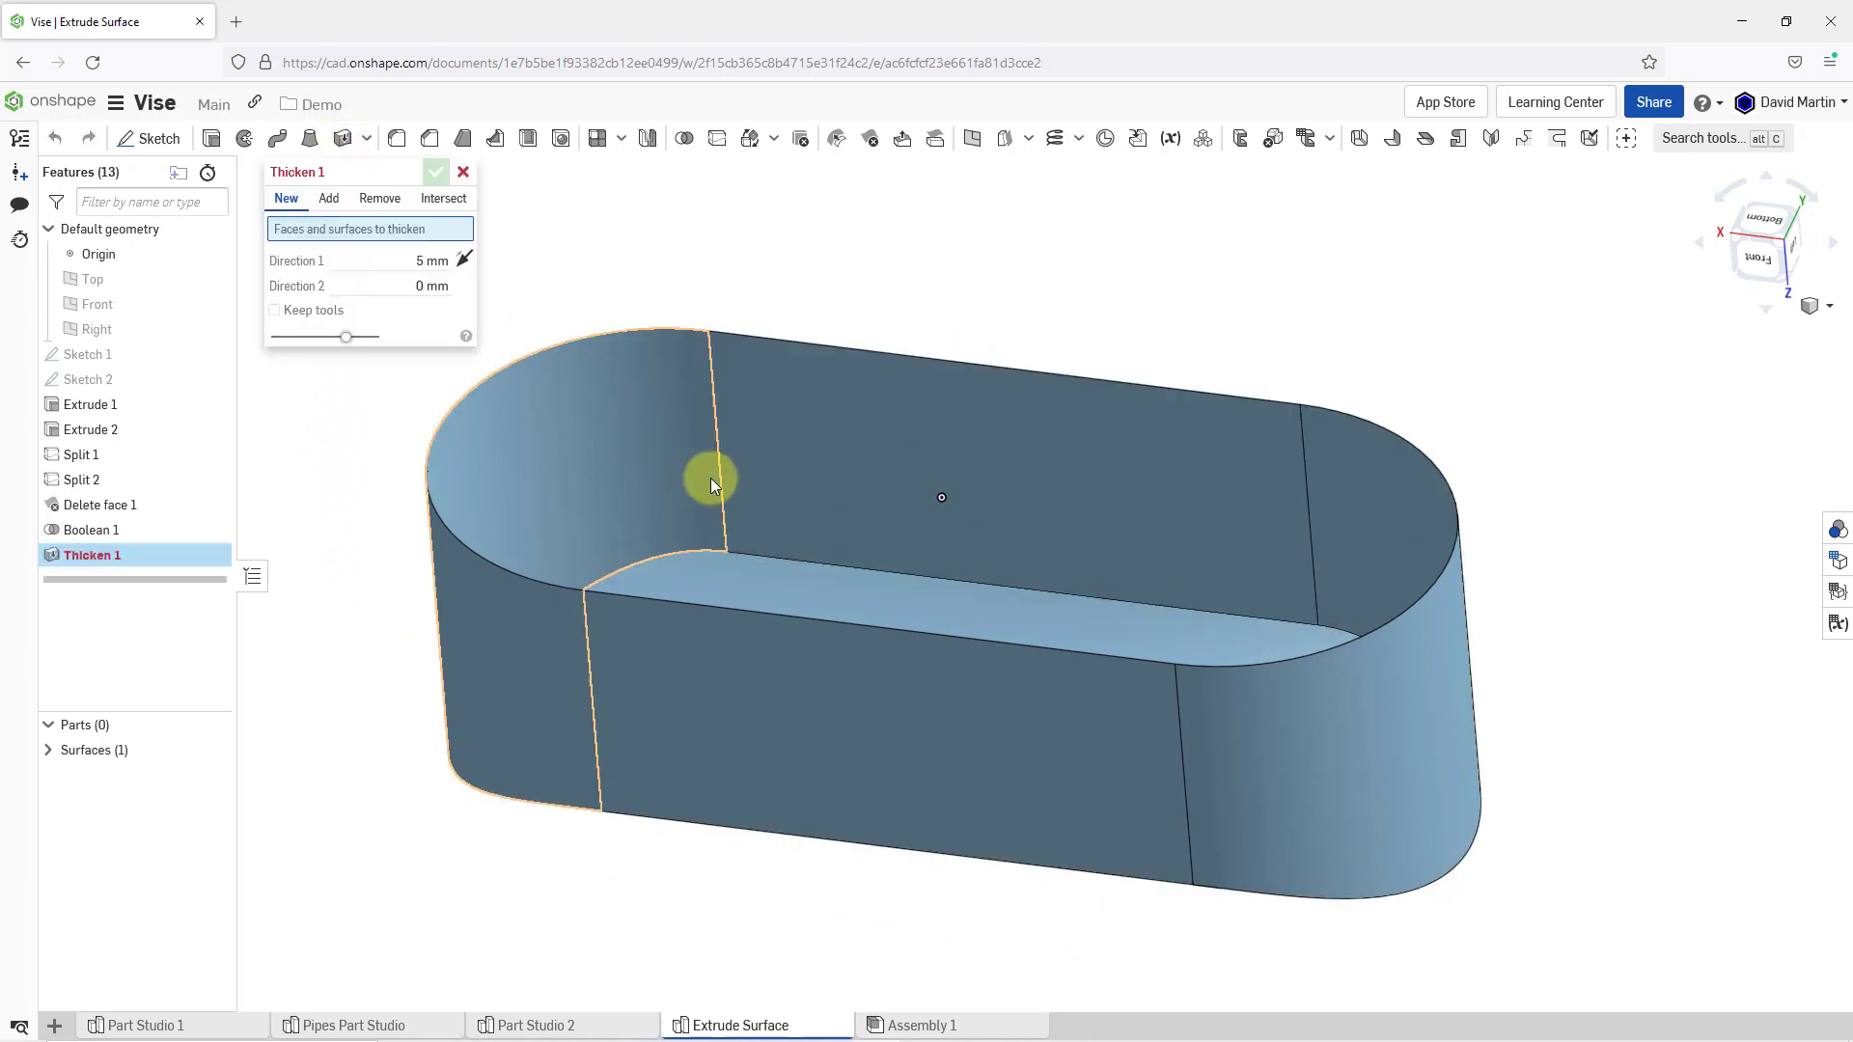
pyautogui.click(760, 576)
pyautogui.moveTo(760, 576)
pyautogui.mouseDown(button='right')
pyautogui.moveTo(778, 557)
pyautogui.moveTo(755, 589)
pyautogui.mouseUp(button='right')
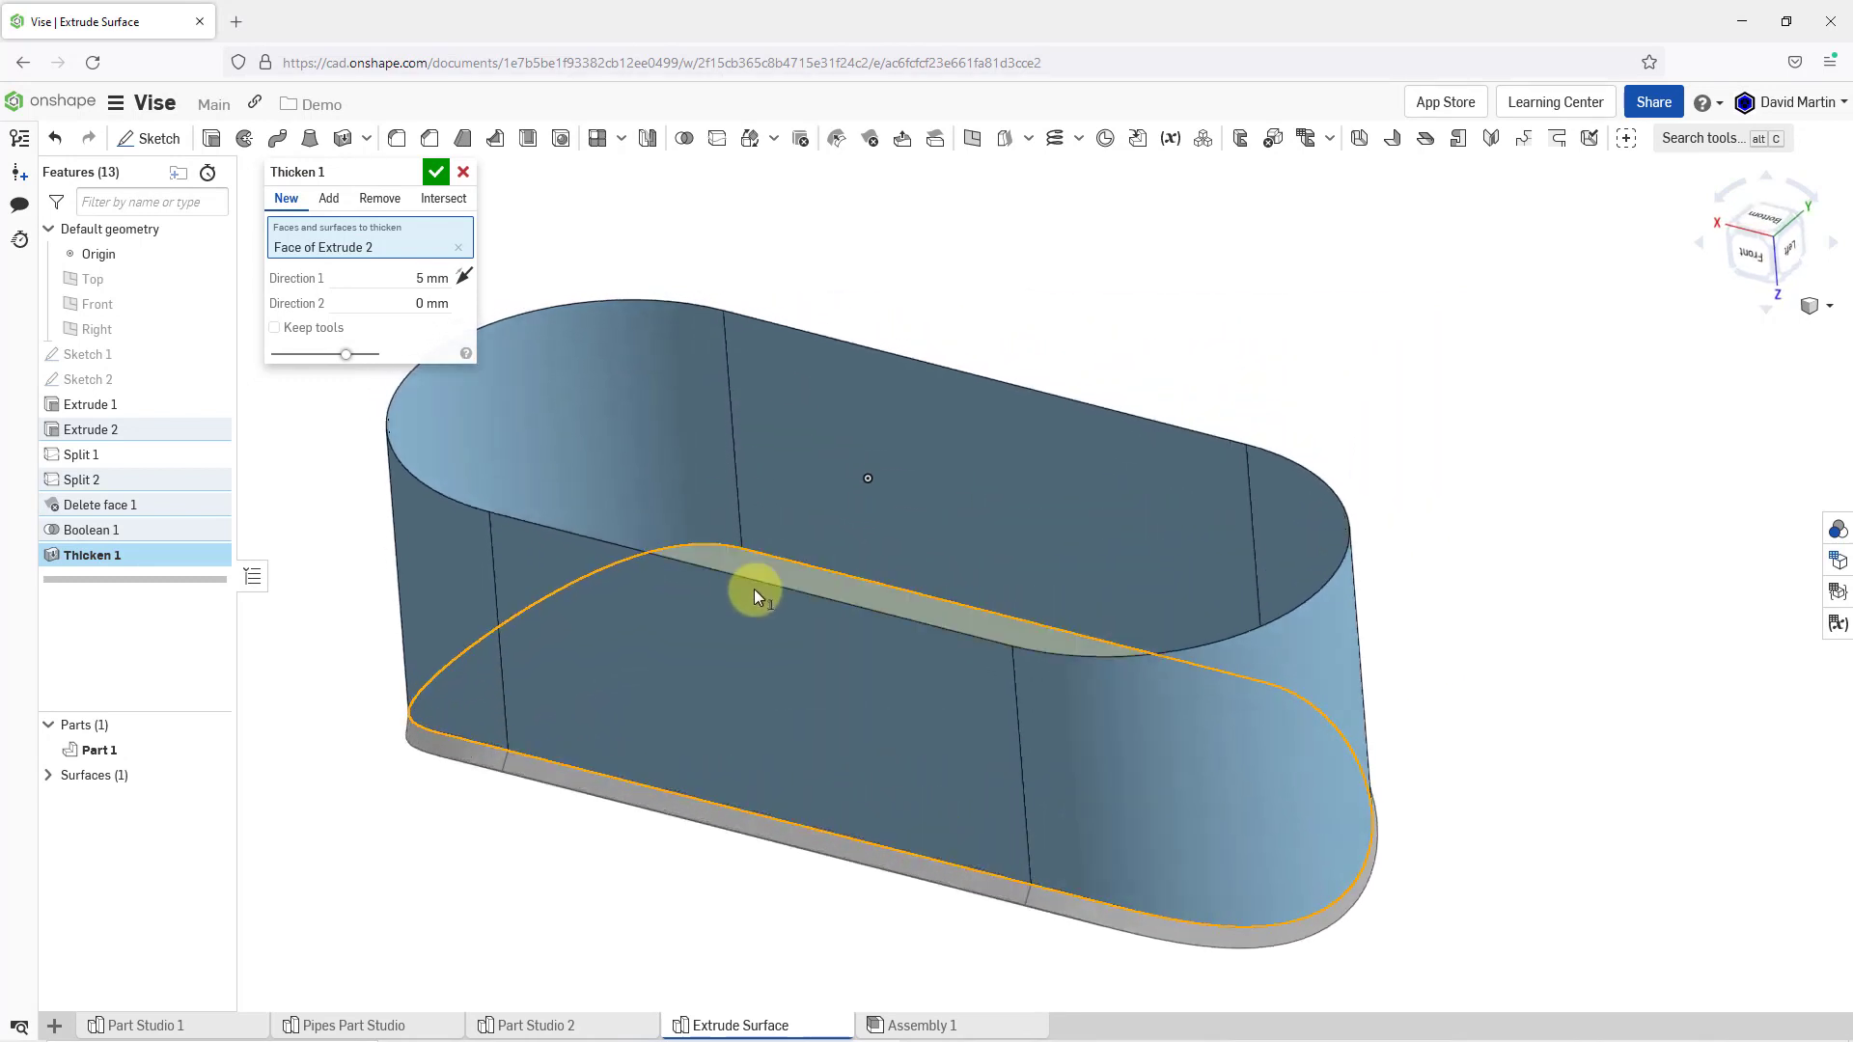
pyautogui.click(509, 429)
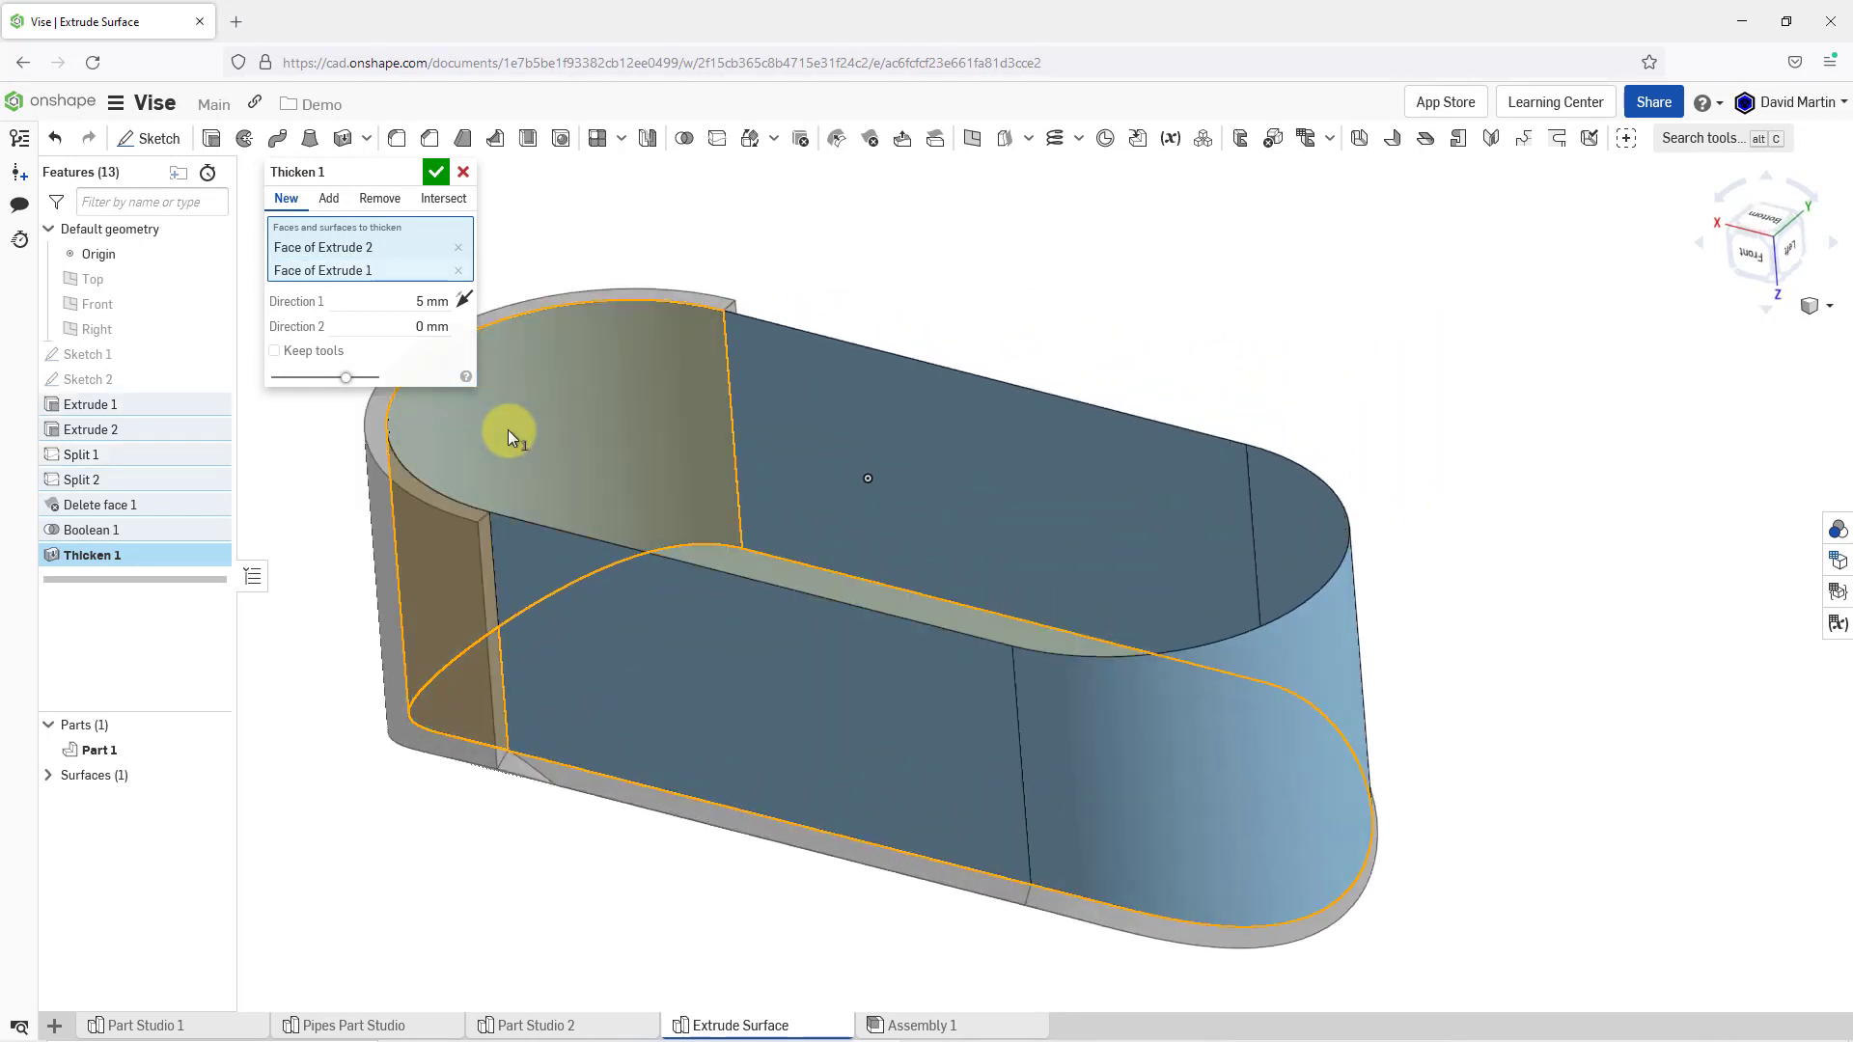
pyautogui.click(460, 301)
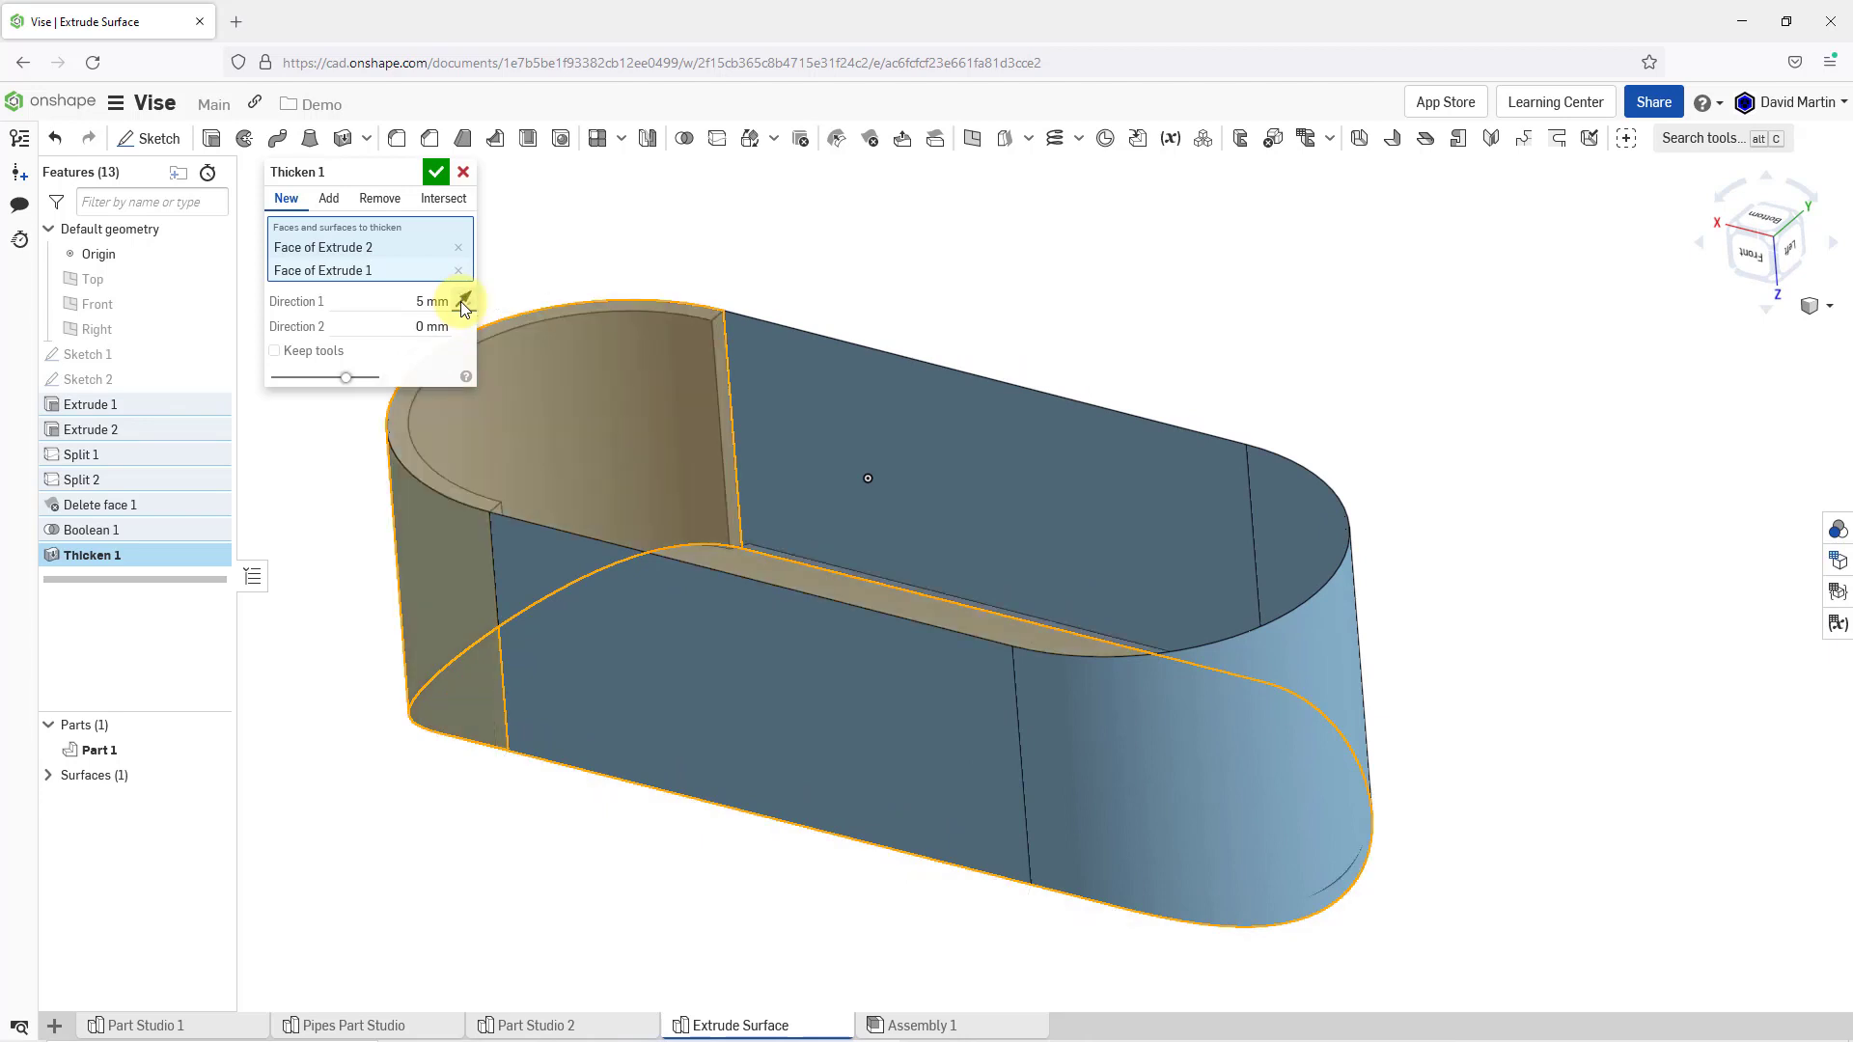
pyautogui.click(830, 380)
pyautogui.click(1286, 521)
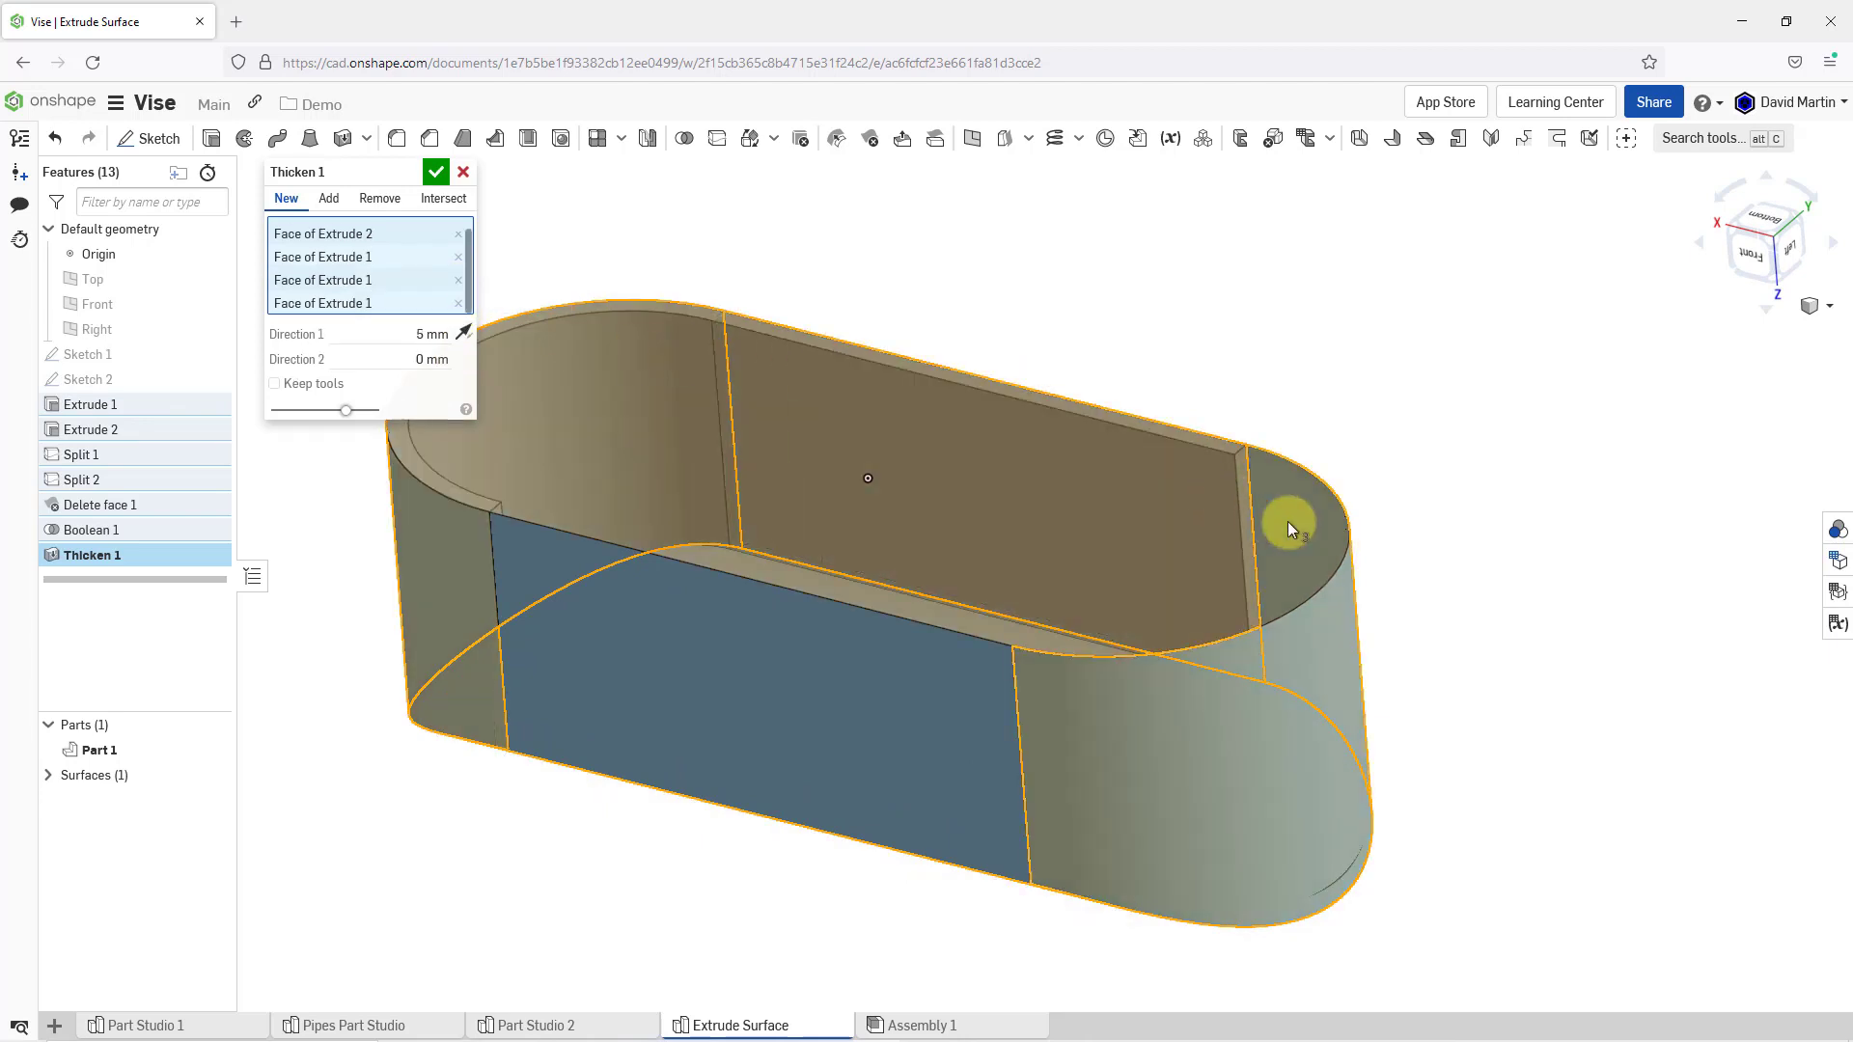
pyautogui.click(916, 688)
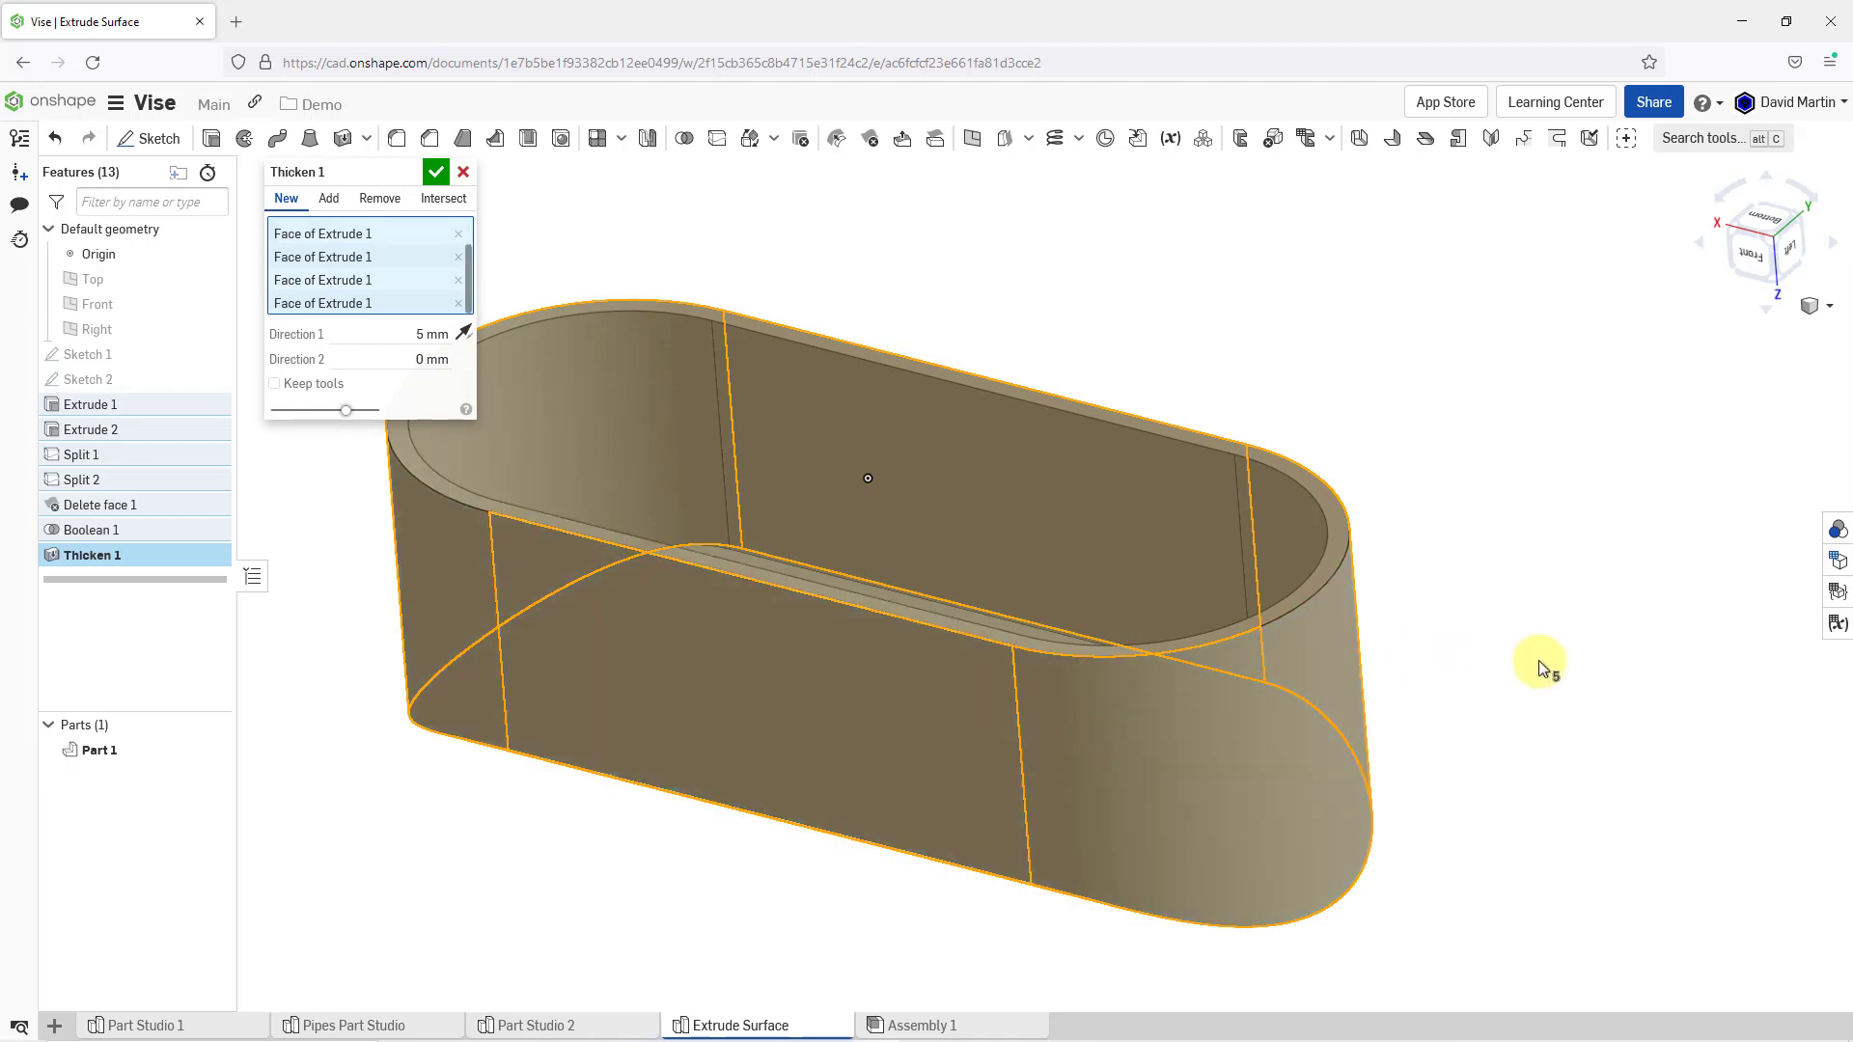
pyautogui.scroll(-2, 1539, 661)
pyautogui.moveTo(1046, 590)
pyautogui.mouseDown(button='right')
pyautogui.moveTo(1046, 652)
pyautogui.moveTo(1053, 612)
pyautogui.moveTo(1211, 802)
pyautogui.mouseUp(button='right')
pyautogui.moveTo(1458, 893); pyautogui.dragTo(1090, 707, button='right')
pyautogui.click(436, 170)
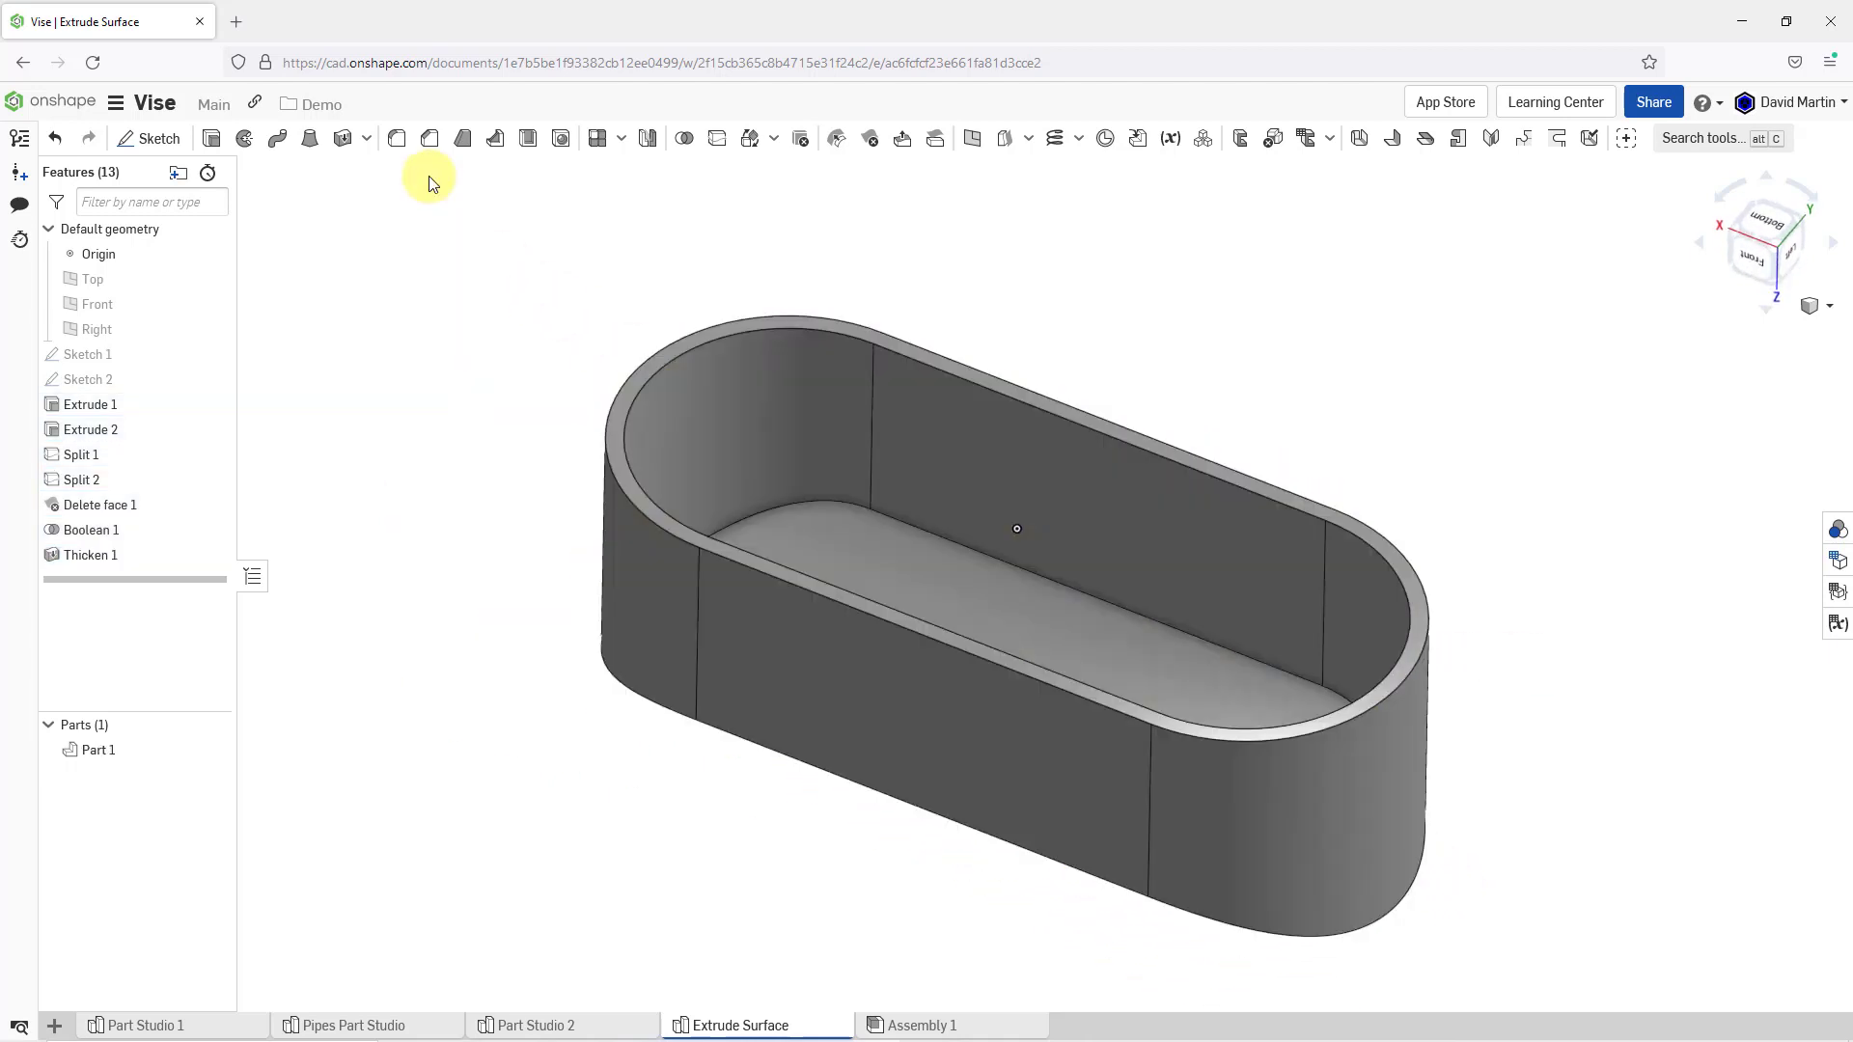